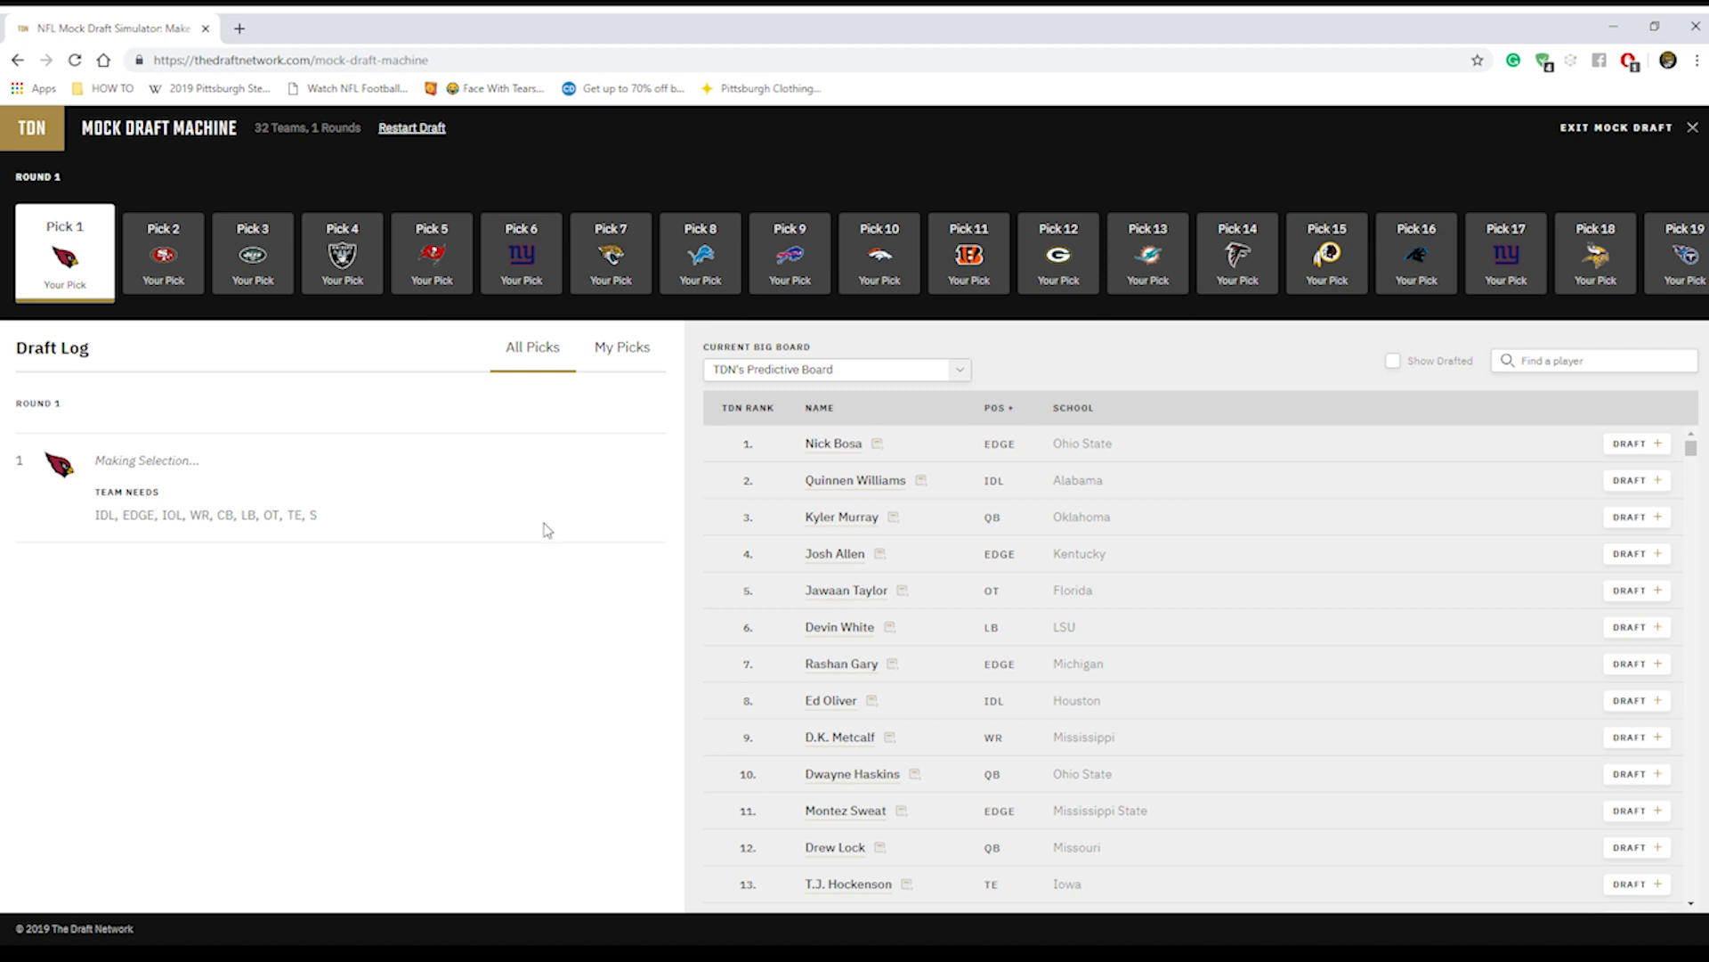
Draft Quinnen Williams, Nick Bosa, Josh Allen and Rashan Gary with picks 1 to 4, in that order
click(1631, 483)
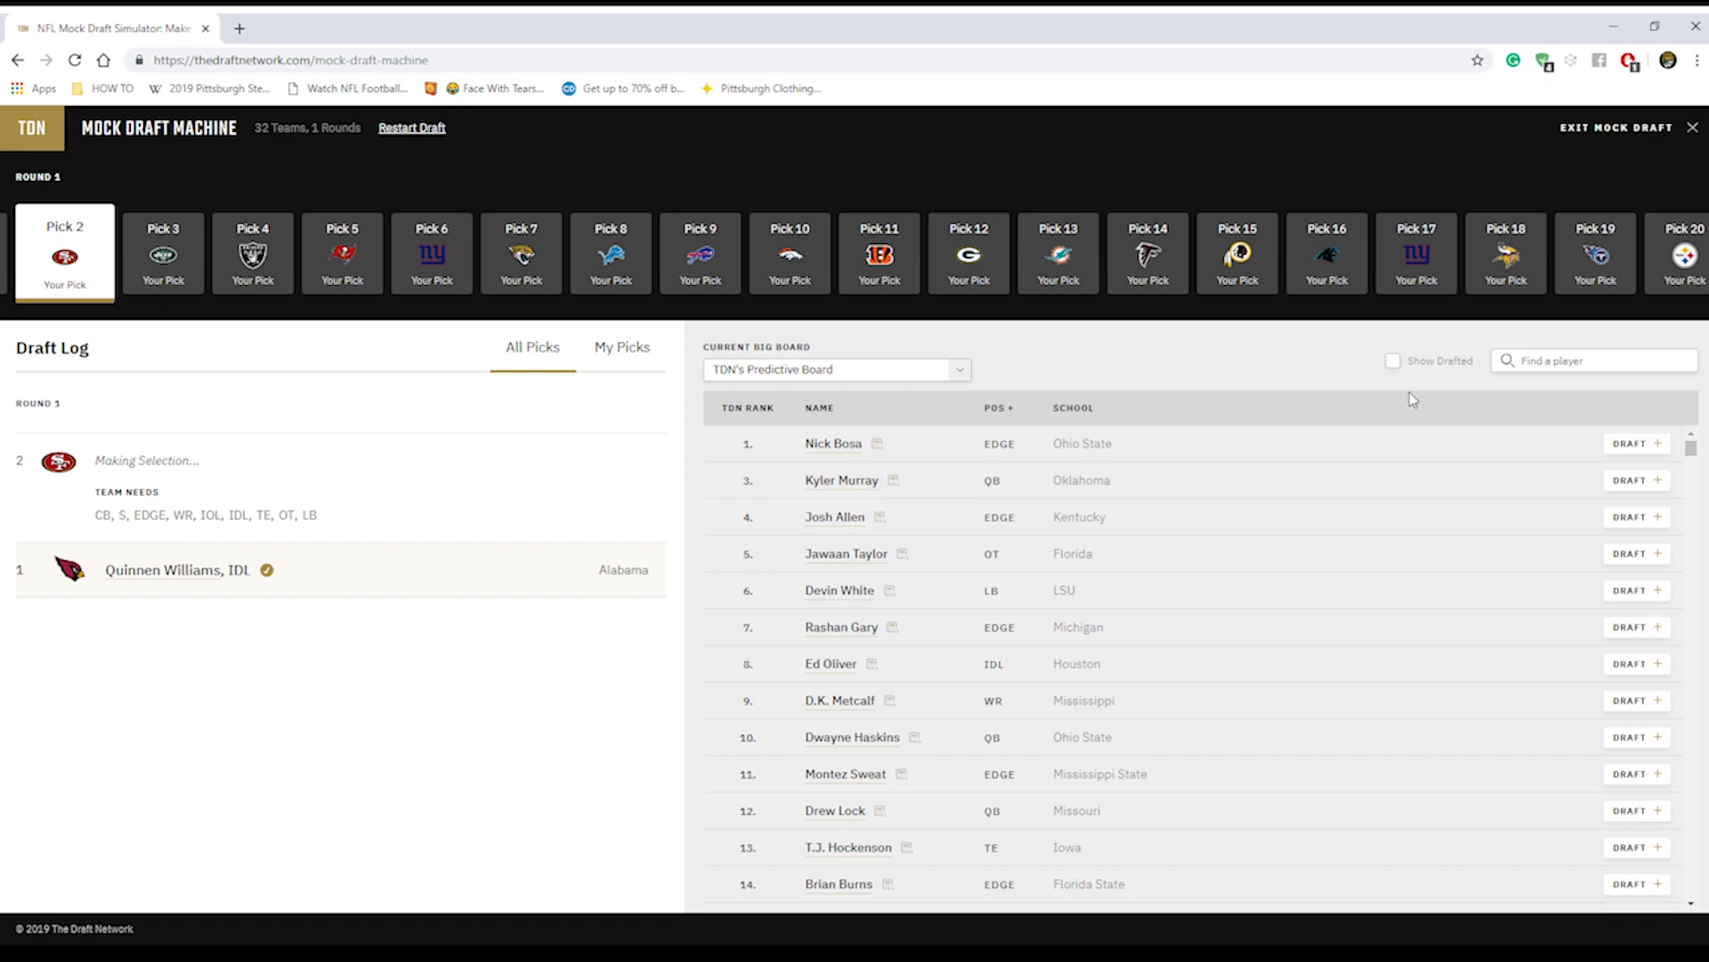
click(1636, 444)
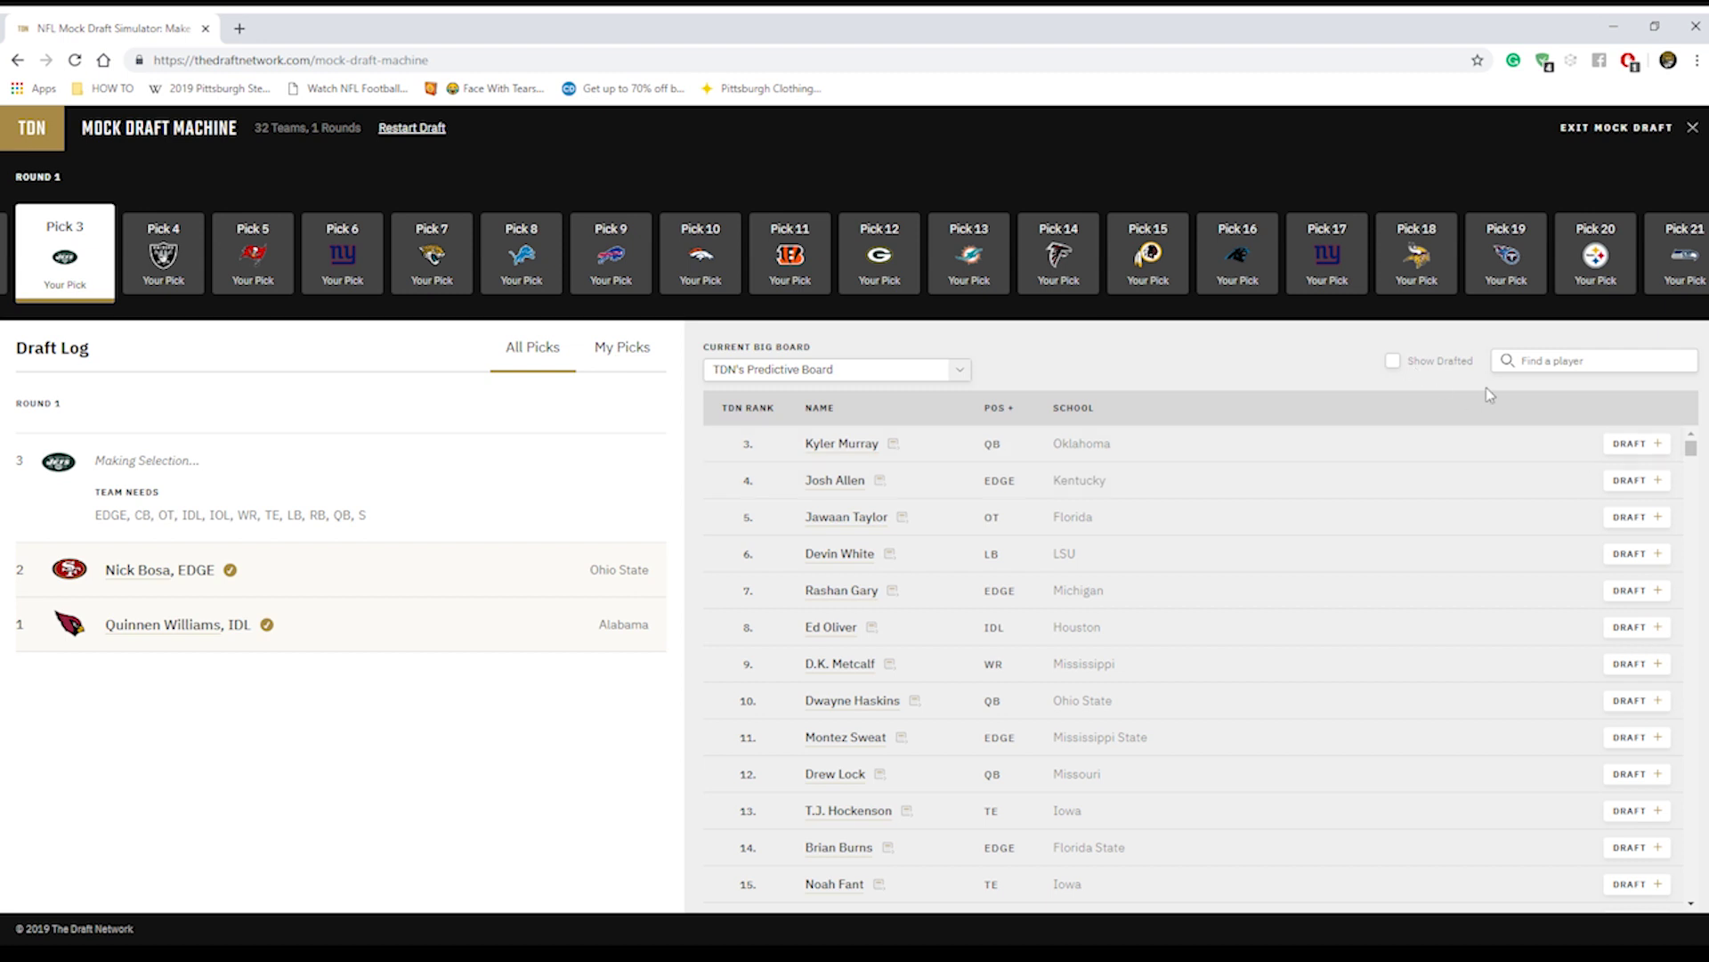
click(1629, 480)
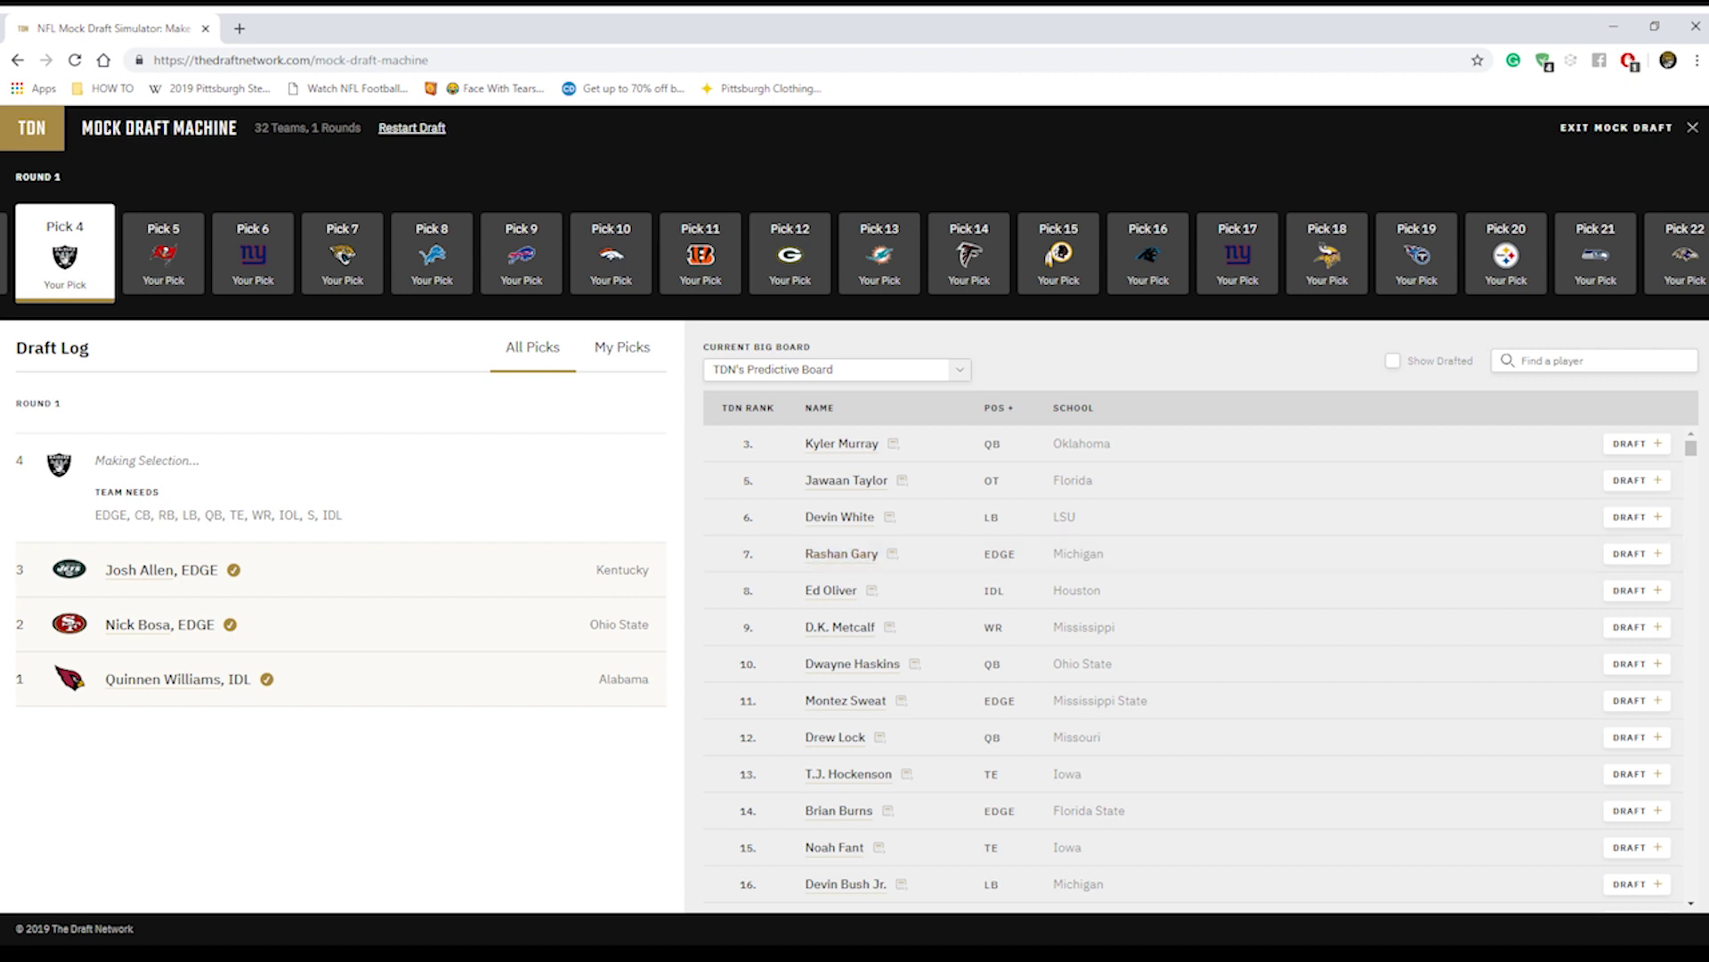
click(1622, 556)
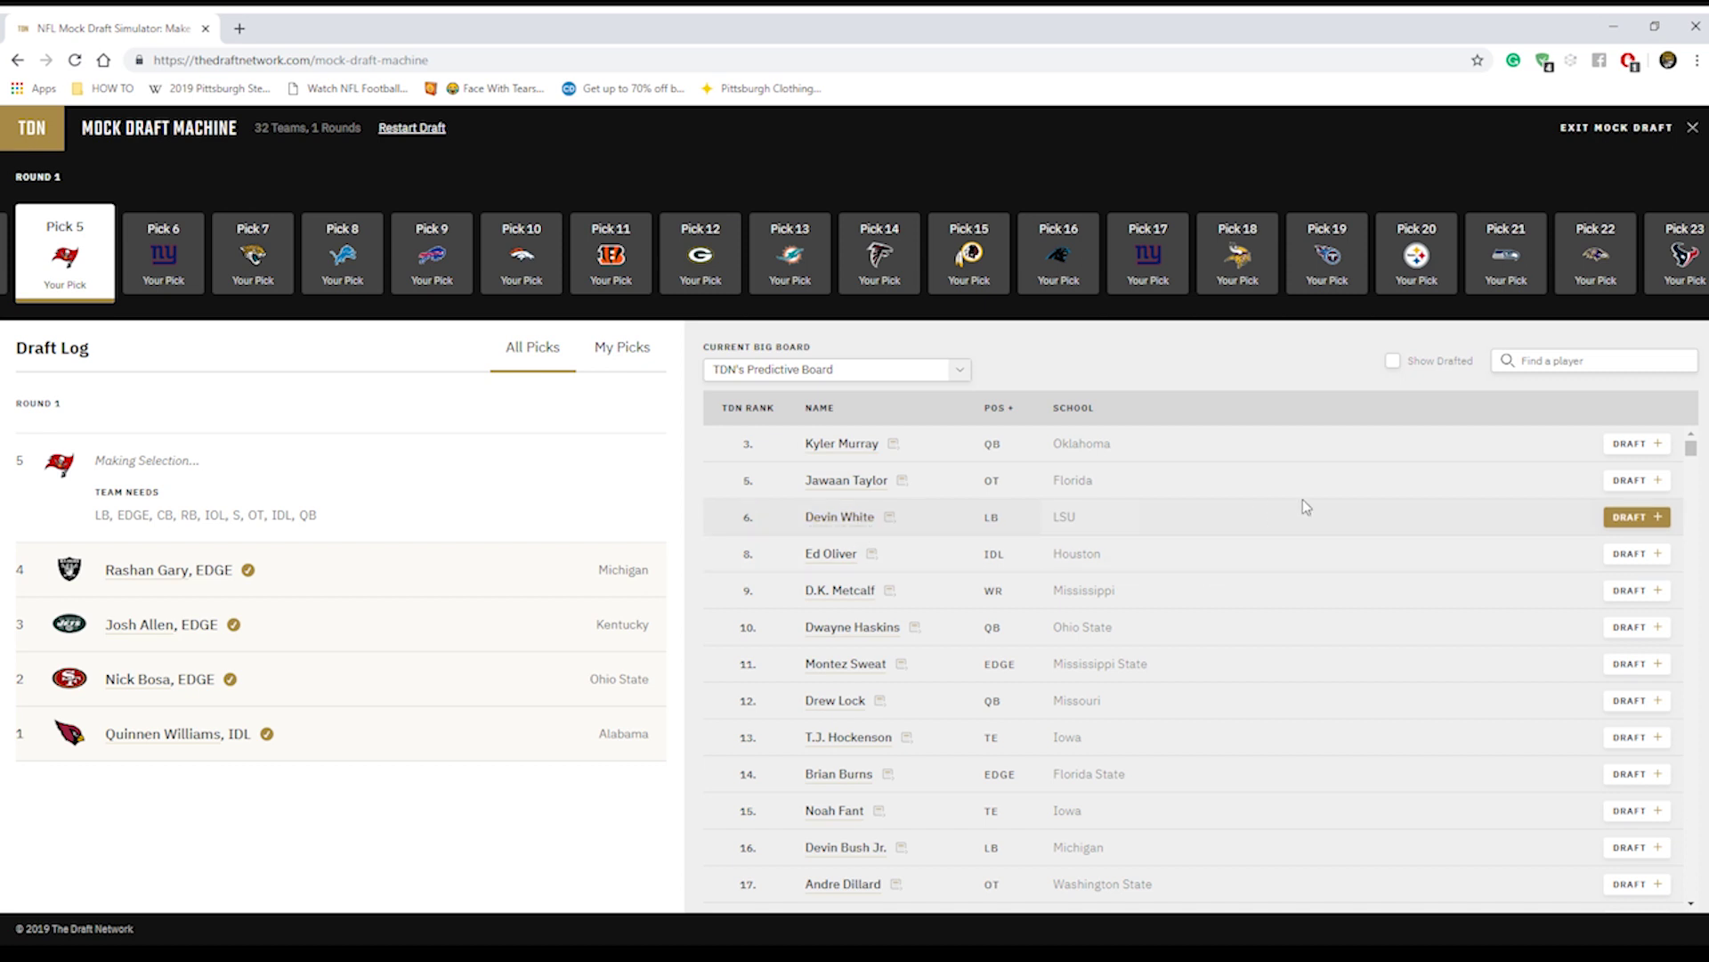
Draft Devin White, Dwayne Haskins, Jawaan Taylor, T.J. Hockenson and Ed Oliver with picks 5 to 9, in that order
click(1618, 525)
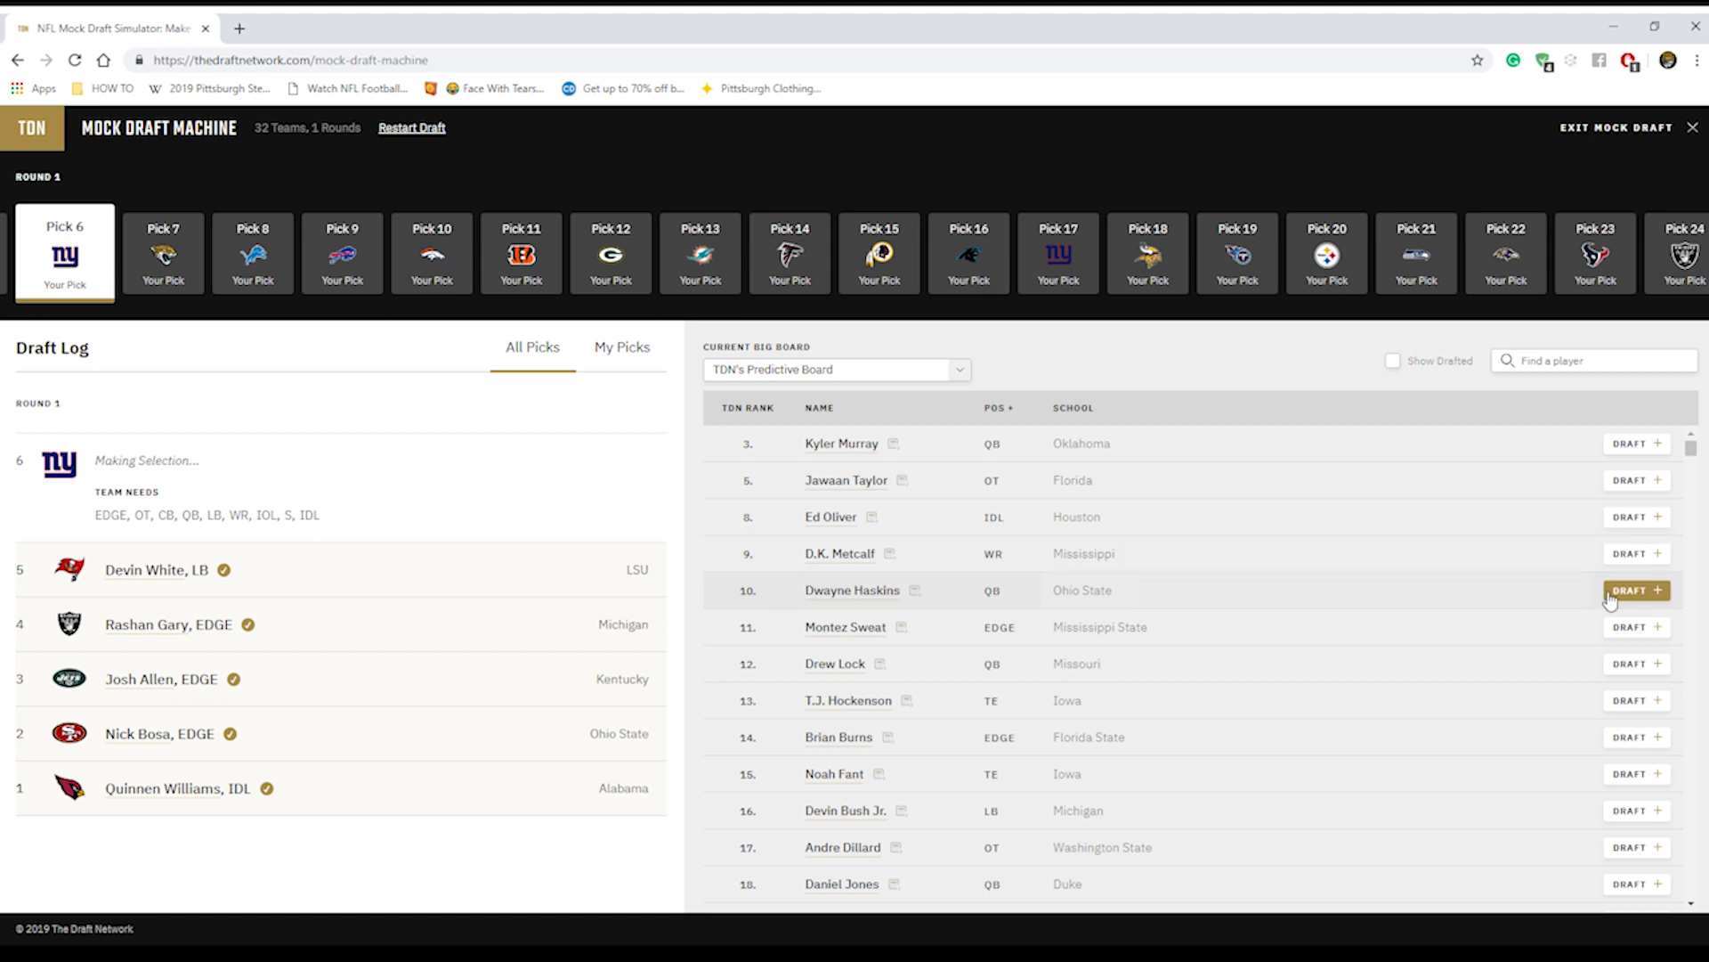
click(1637, 590)
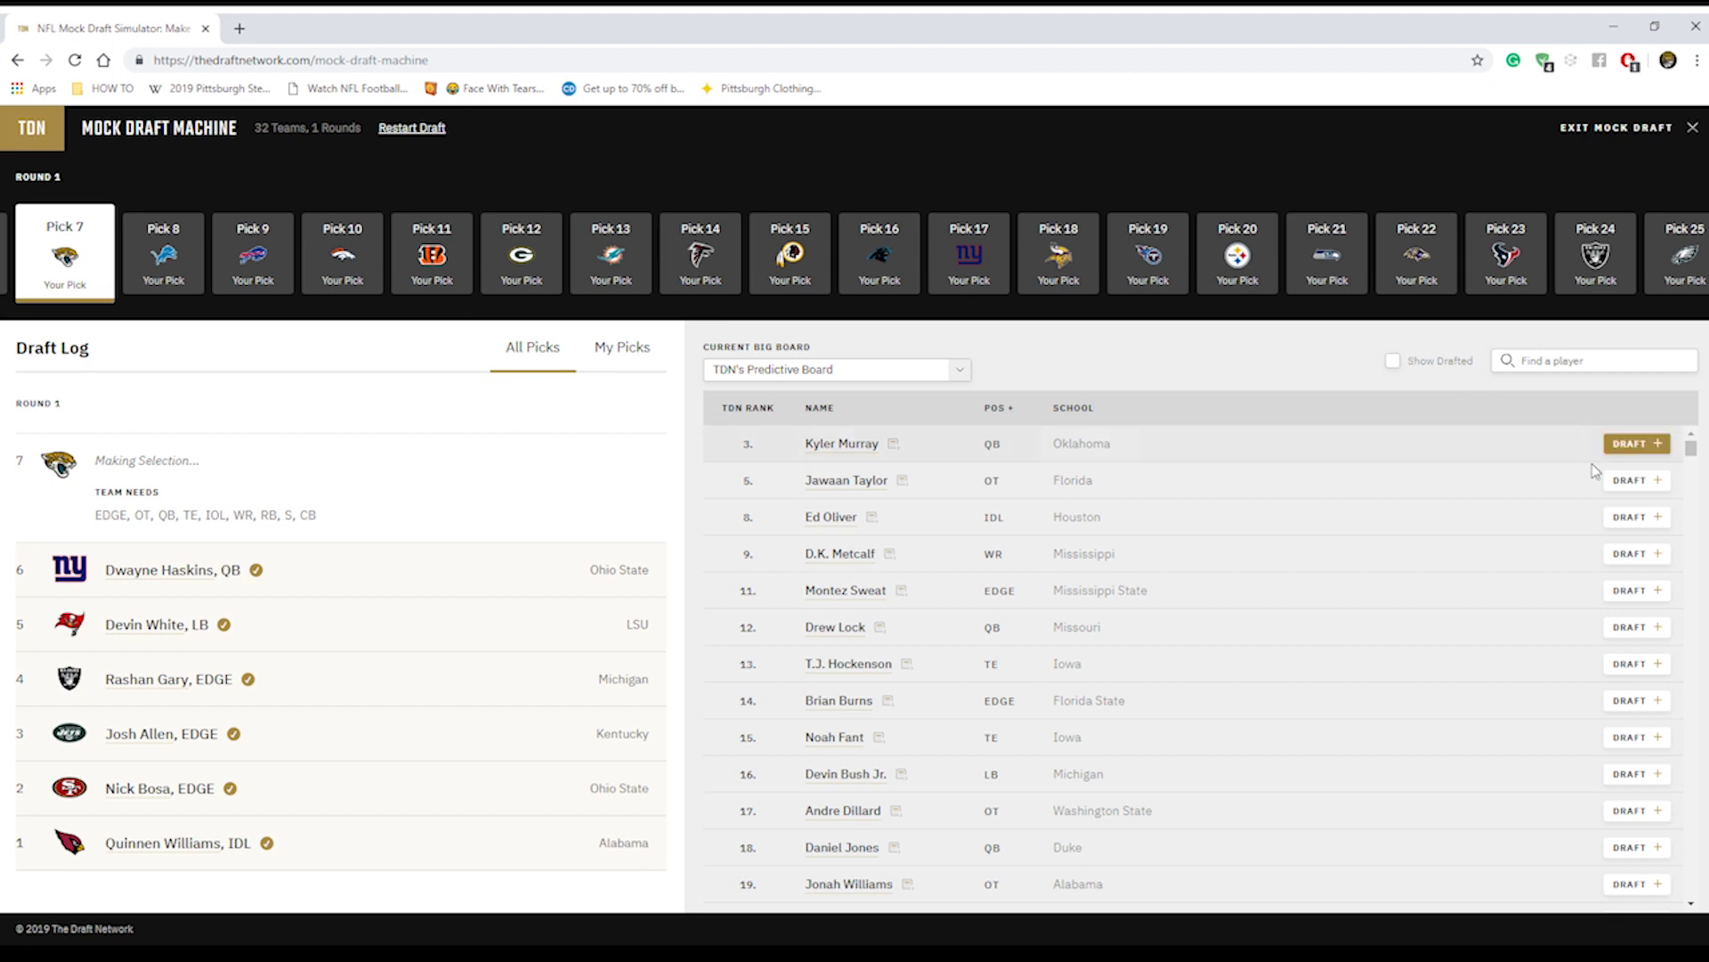
click(1625, 481)
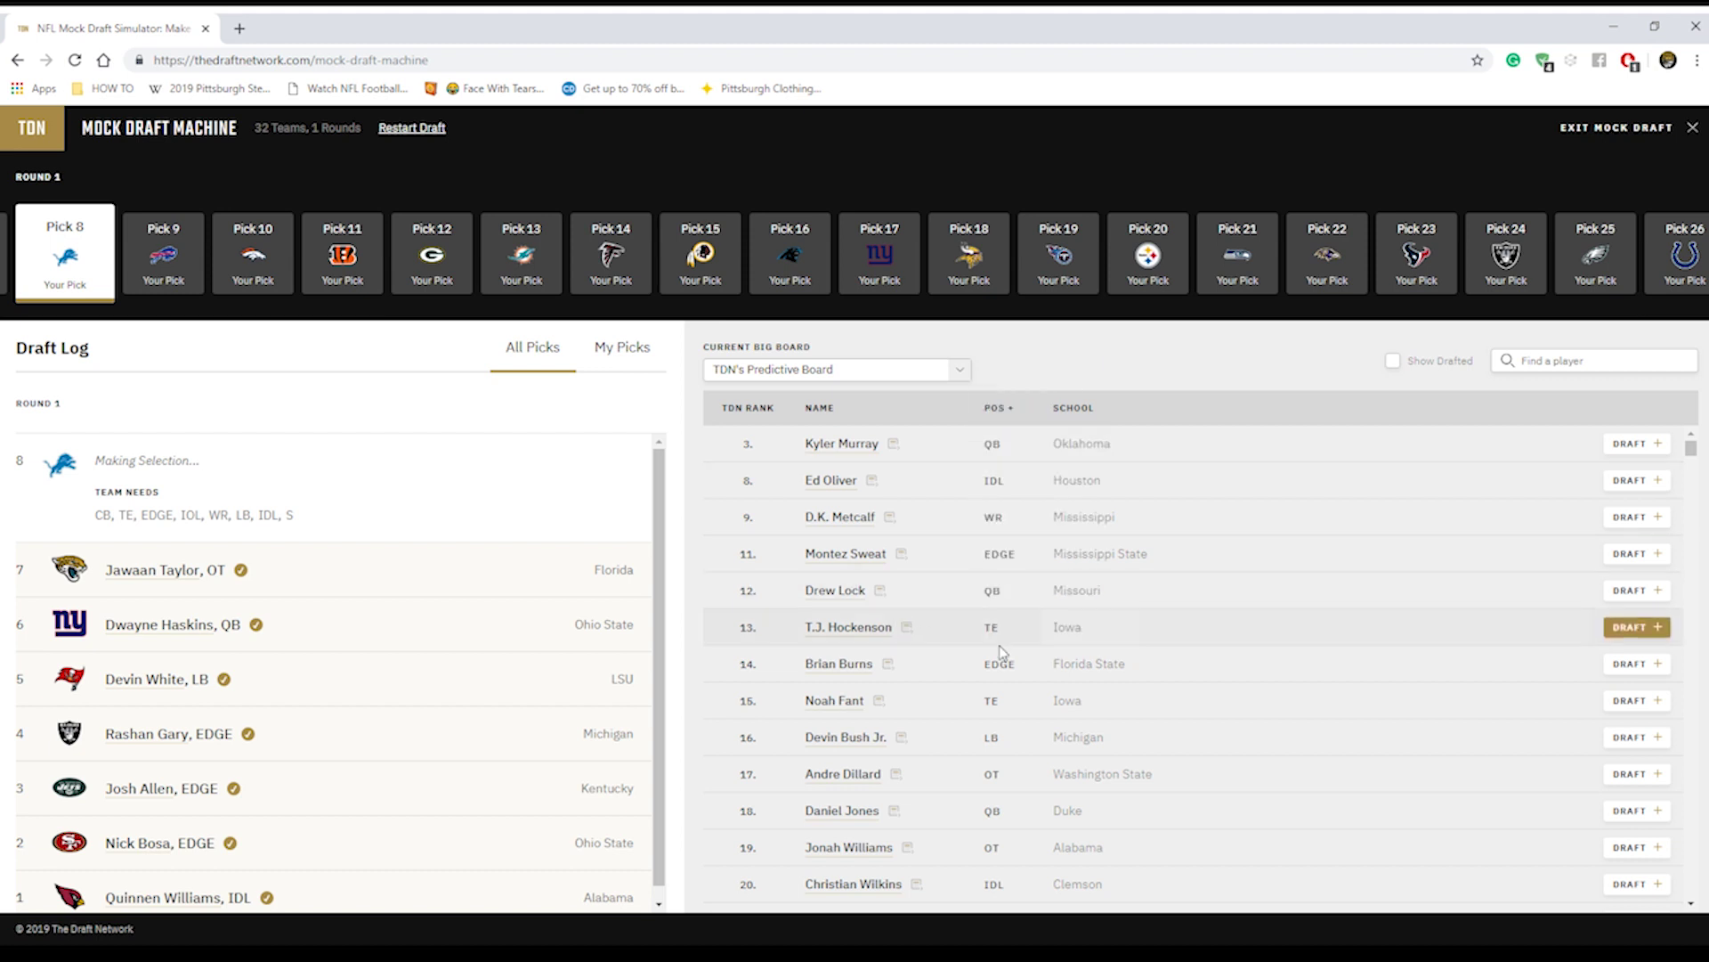
click(1646, 628)
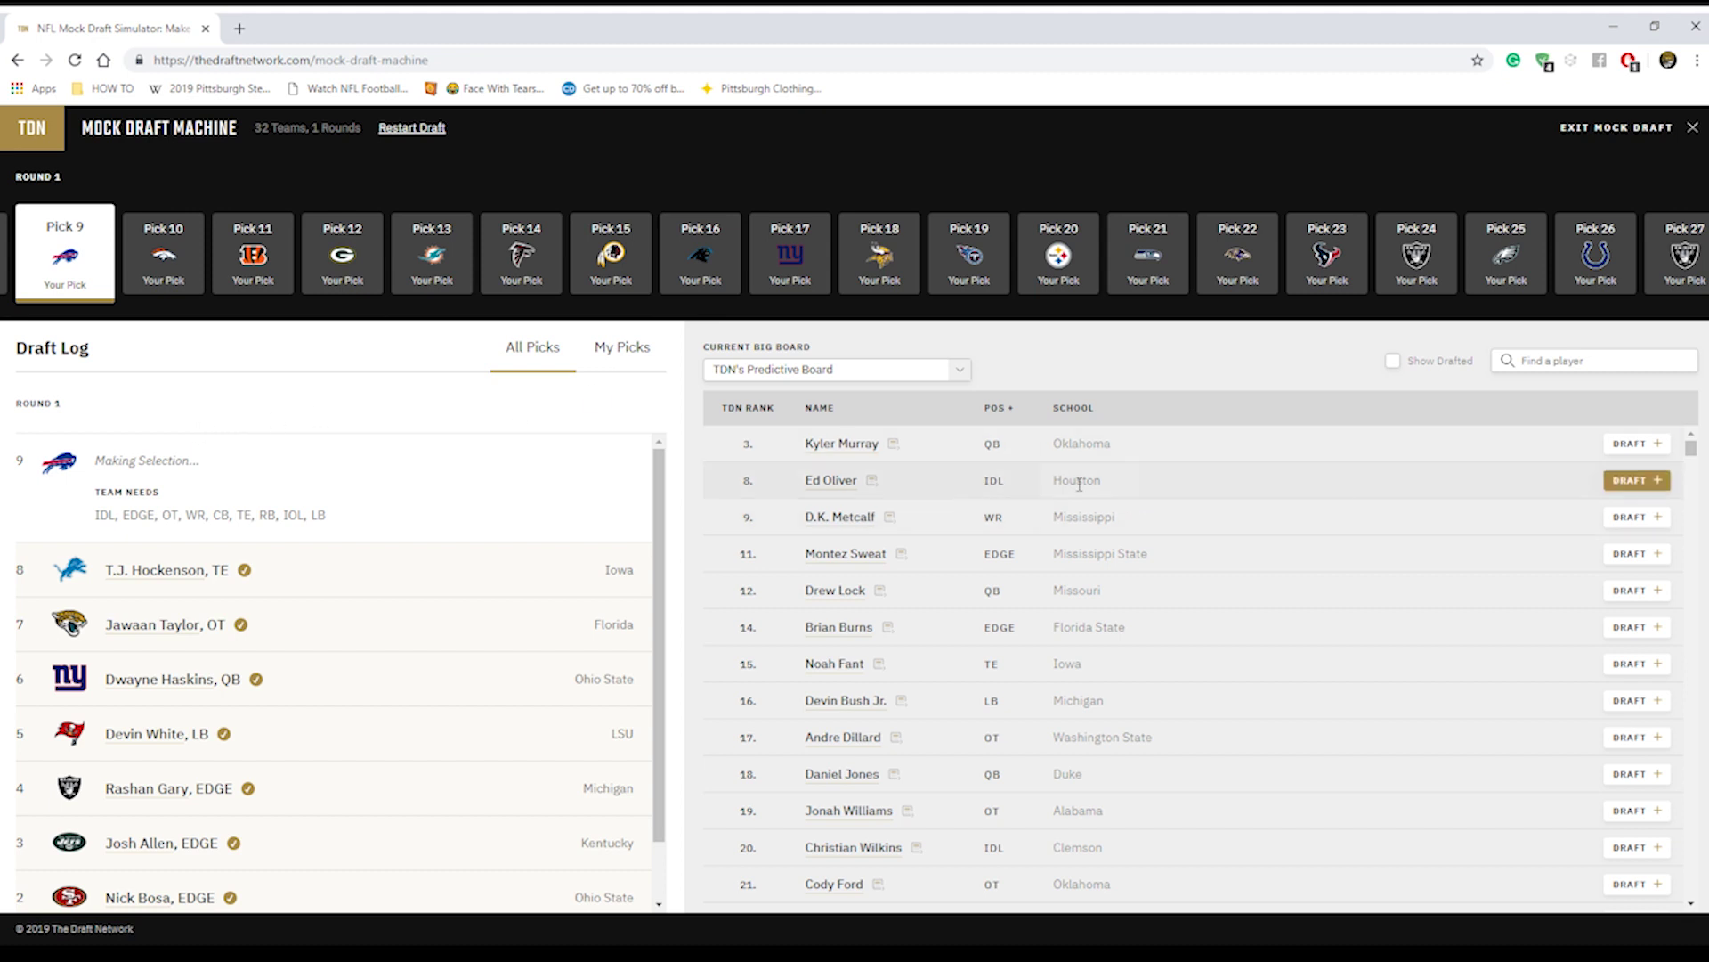
click(1636, 480)
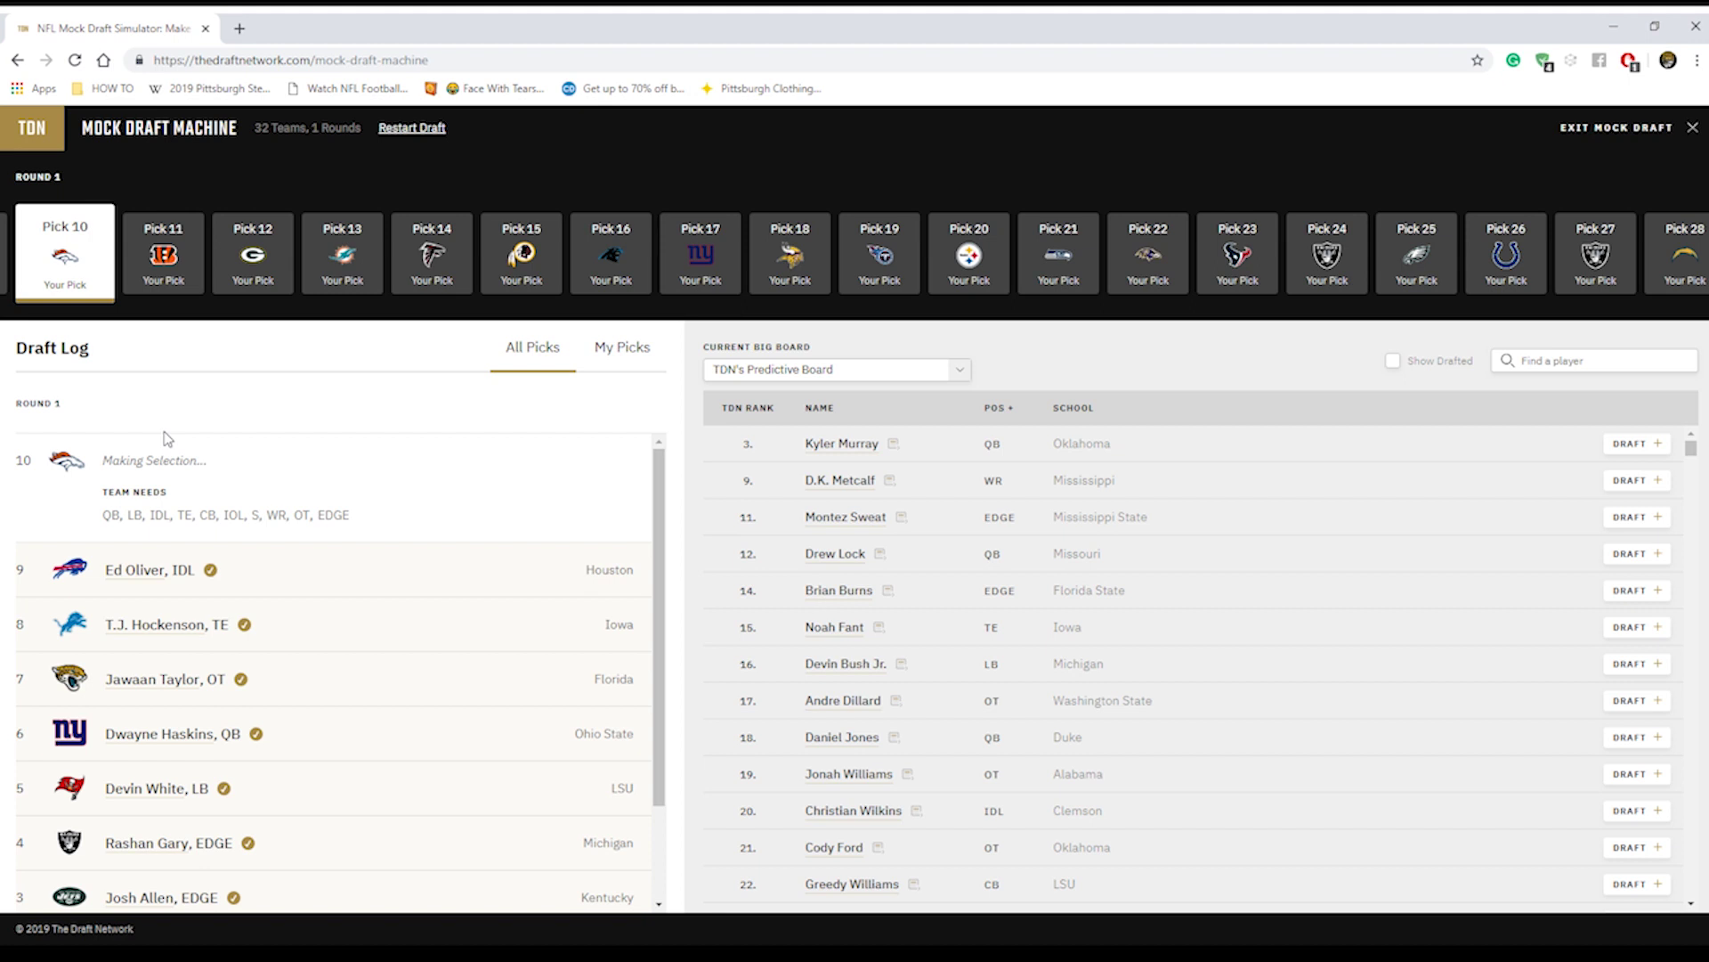
Review quarterback Drew Lock's player profile and draft him for the Denver Broncos with pick 10
click(826, 556)
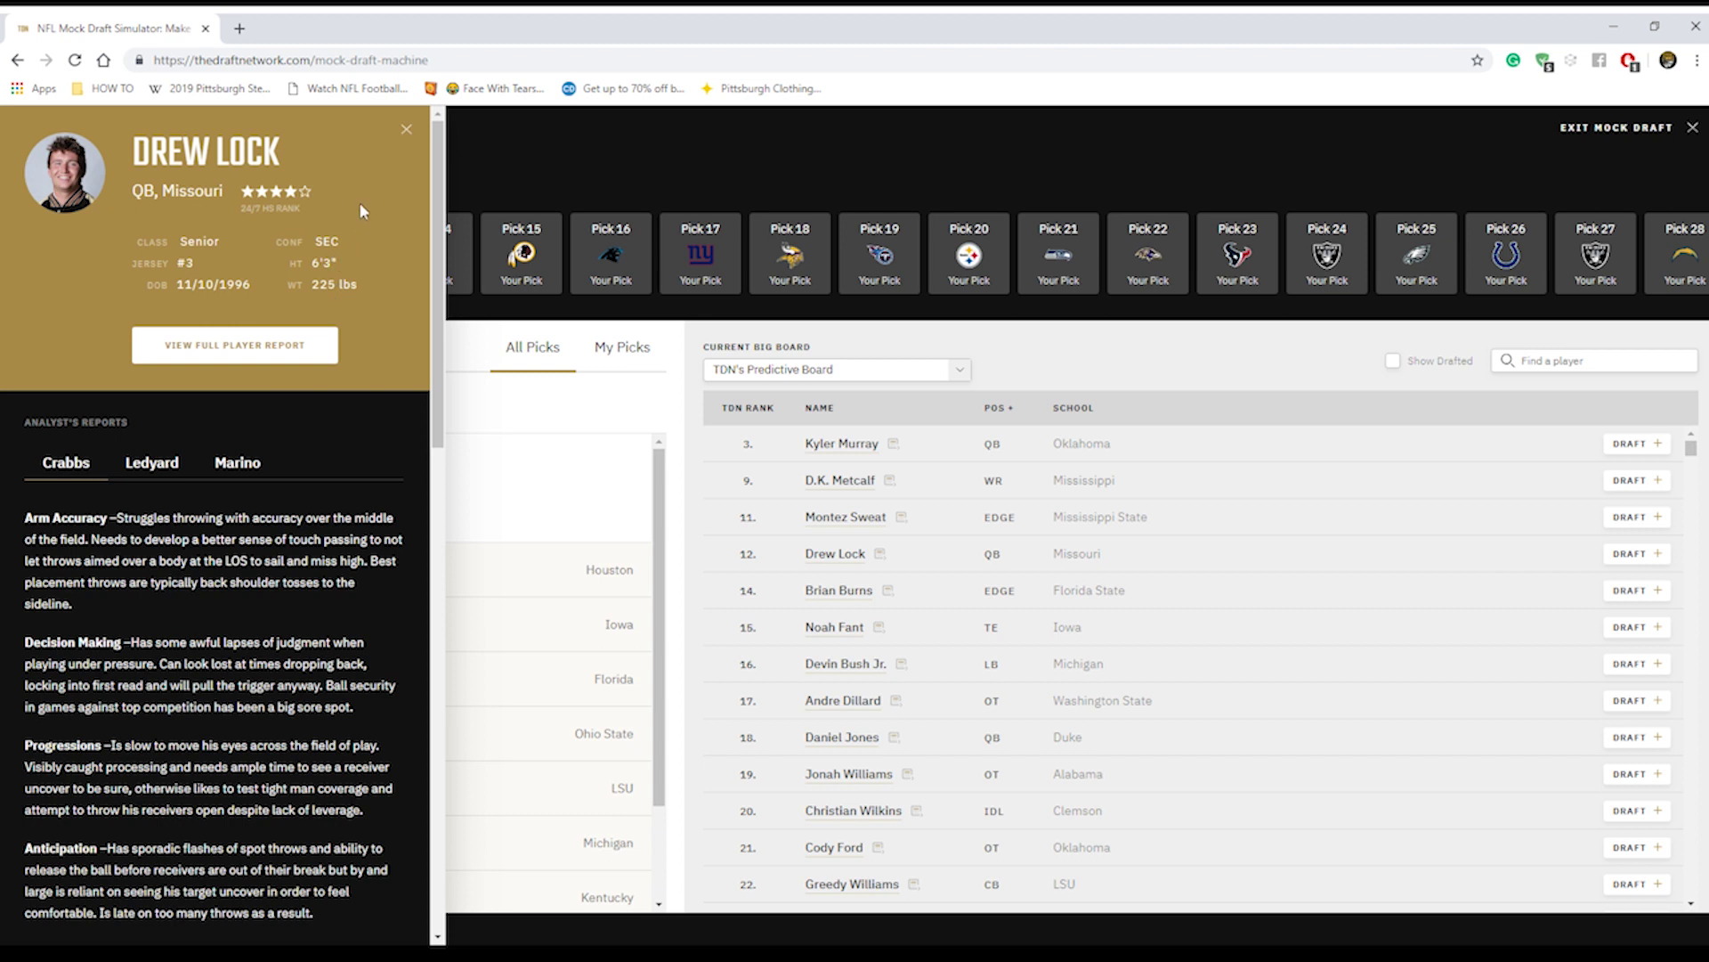
click(406, 133)
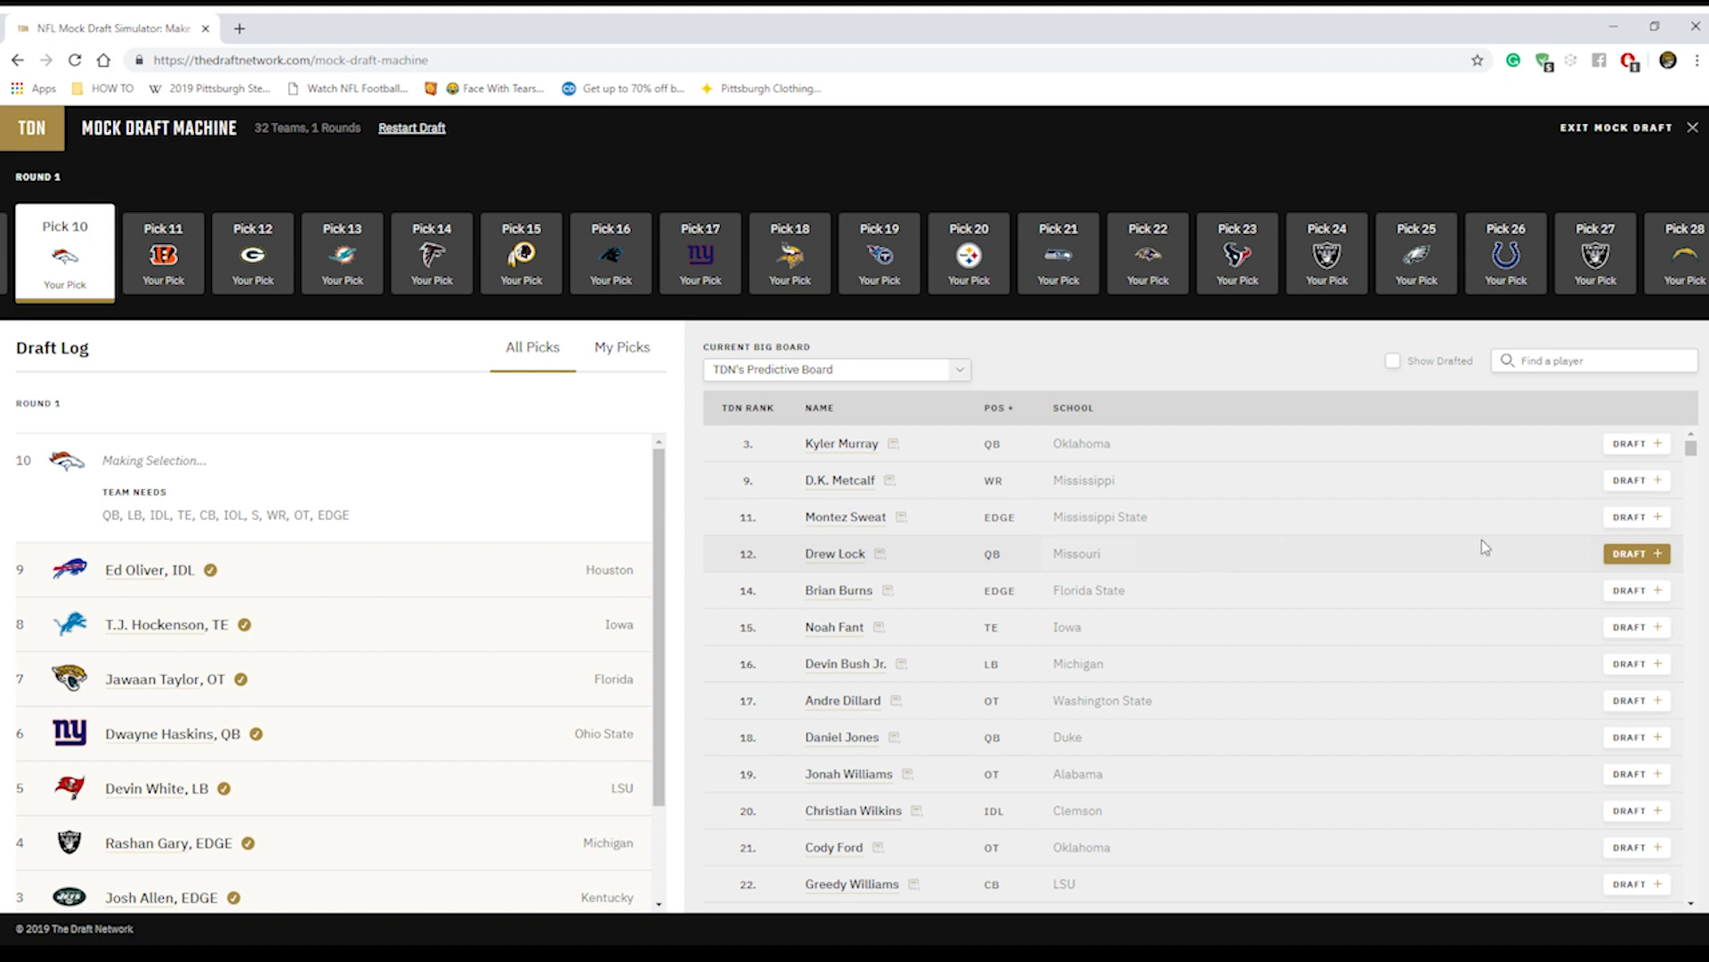
click(1631, 552)
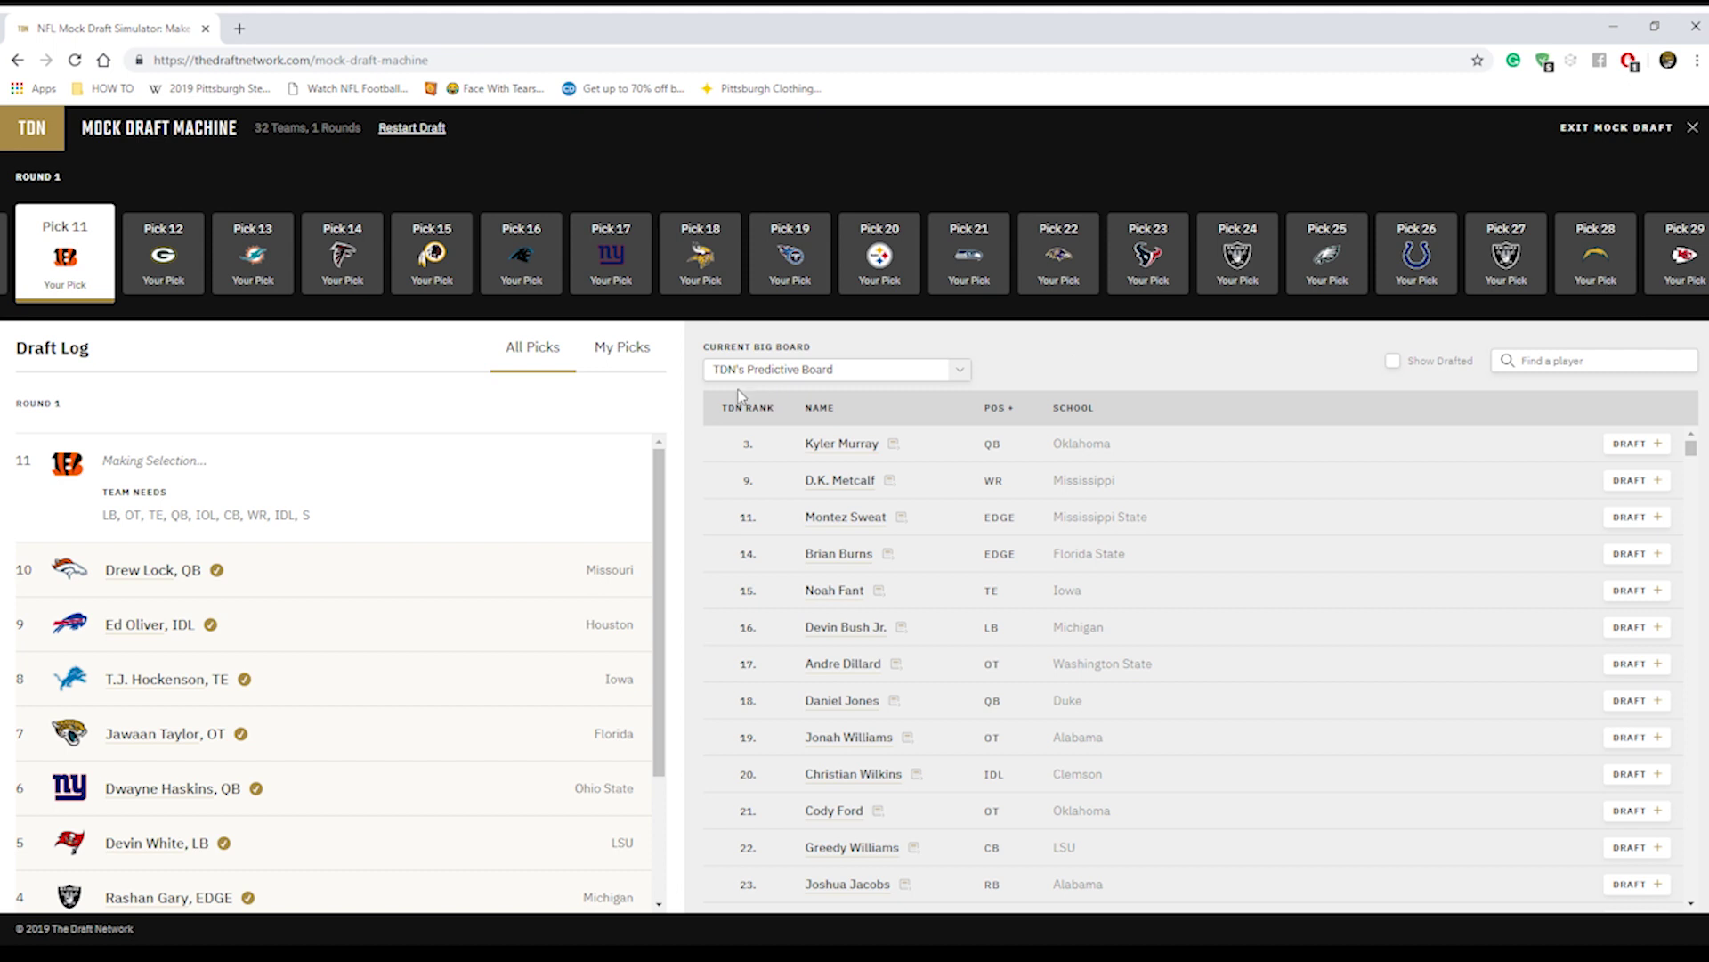
Draft Devin Bush Jr., Noah Fant and Kyler Murray with picks 11 to 13, in that order
click(988, 403)
click(1636, 628)
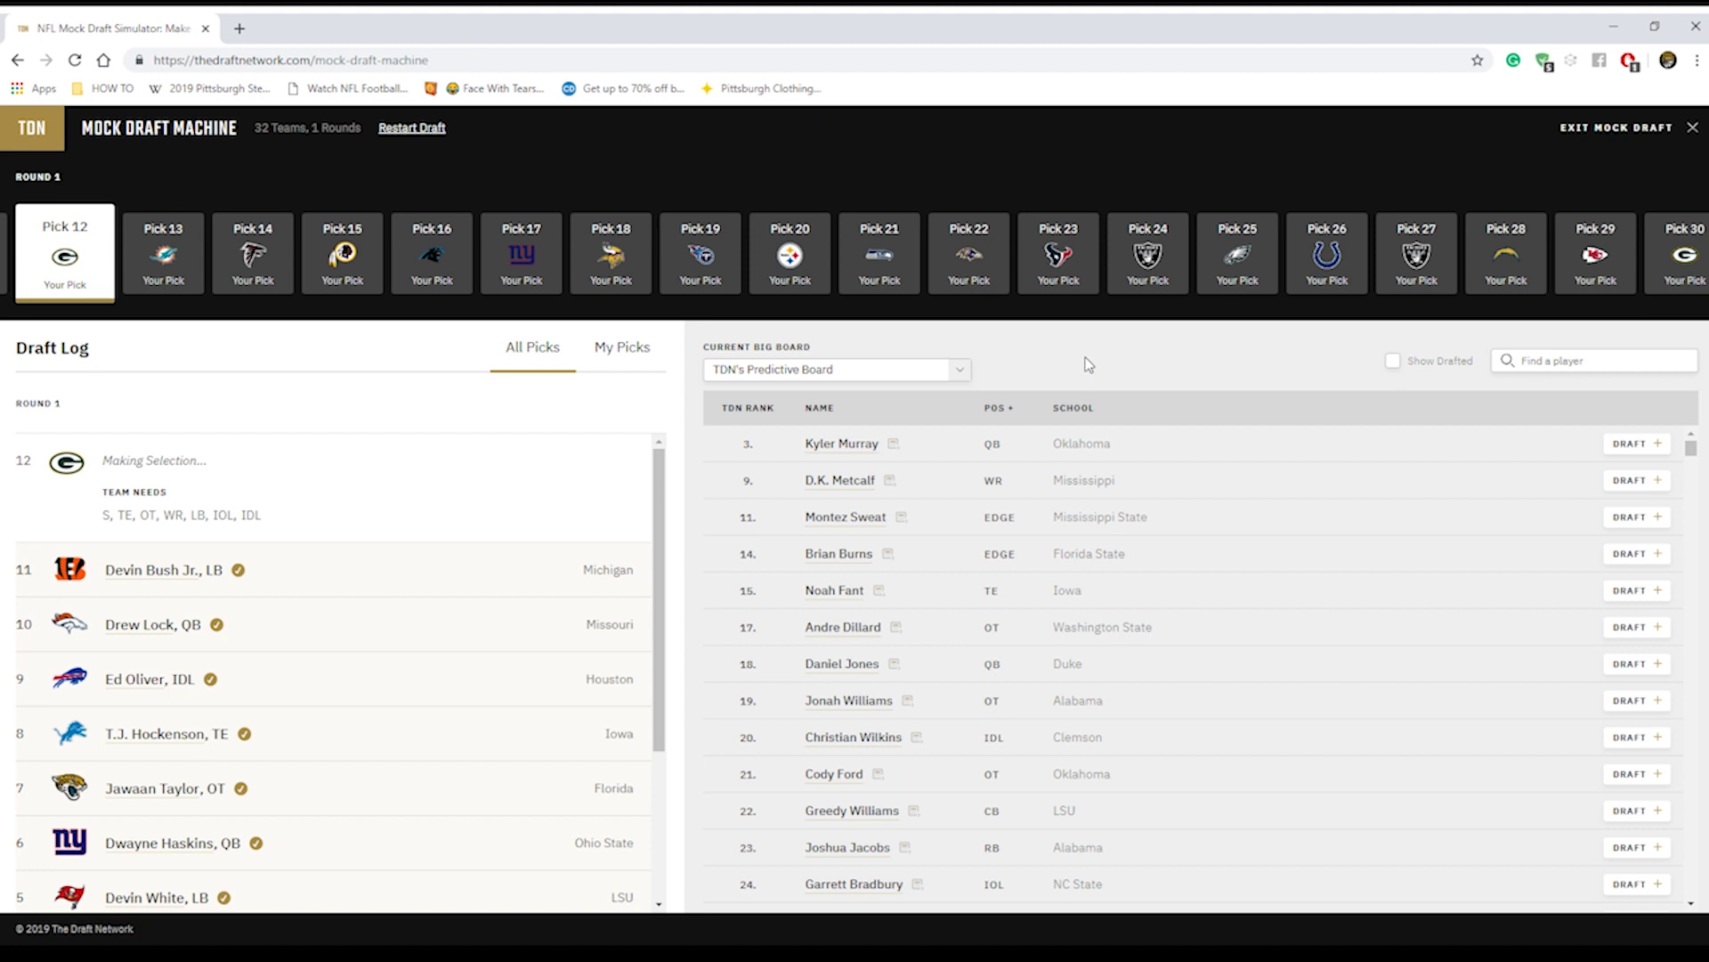
click(1643, 592)
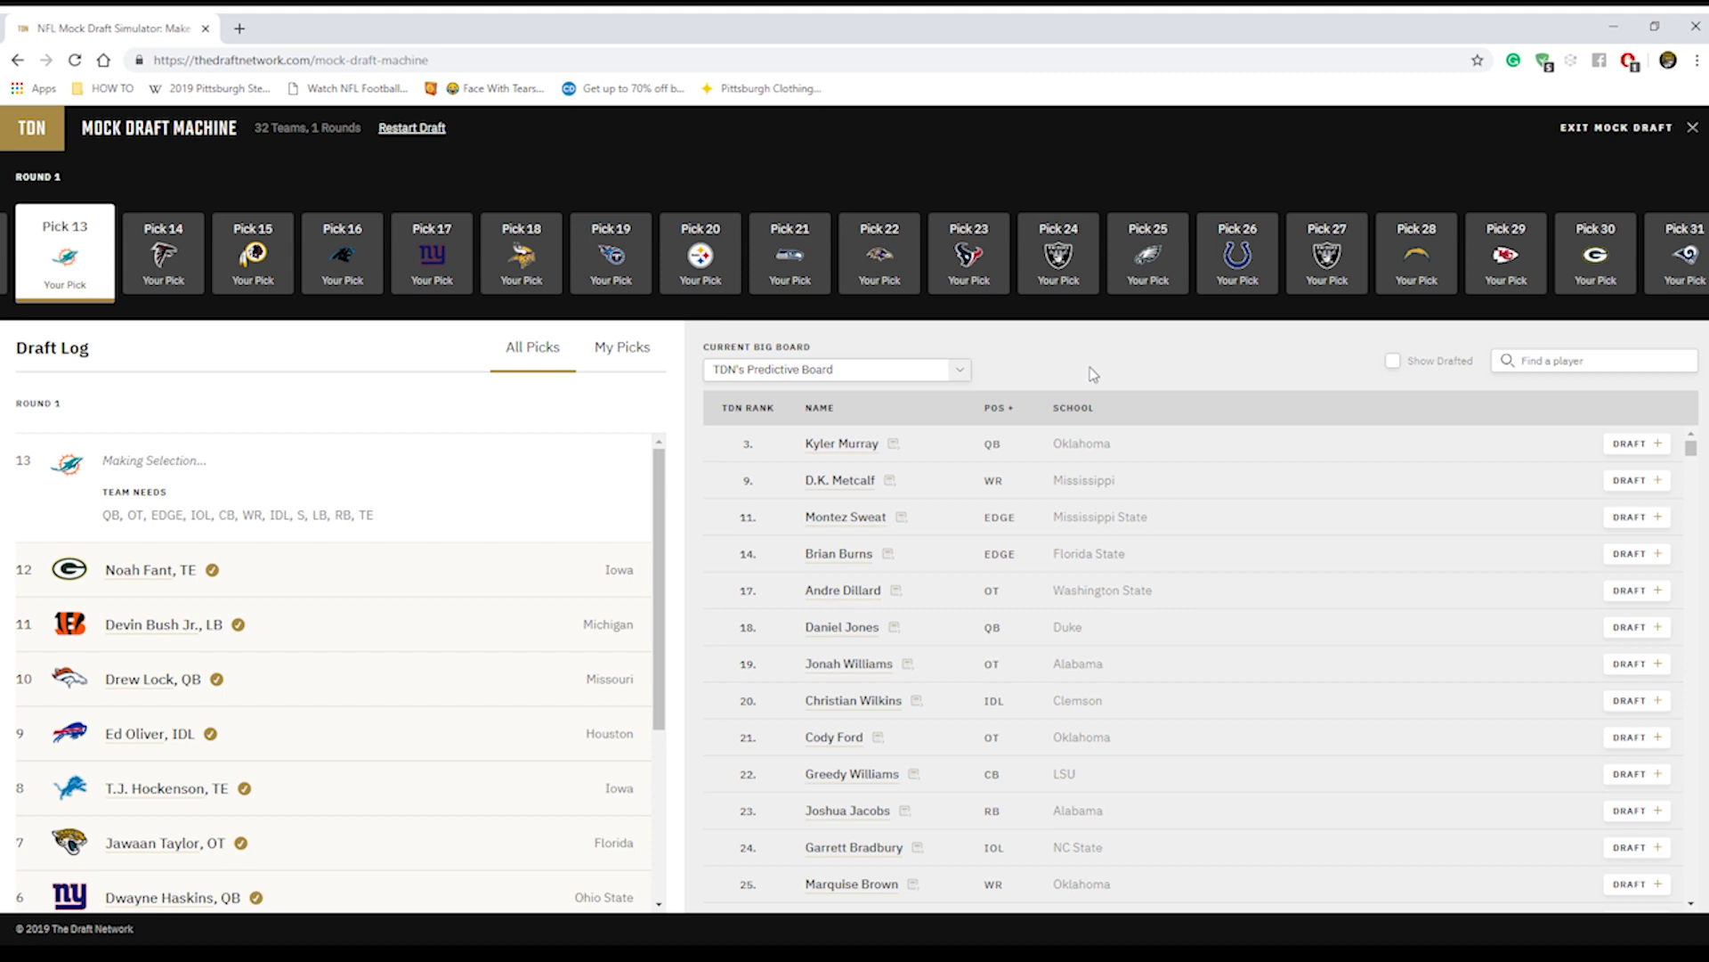
click(1630, 445)
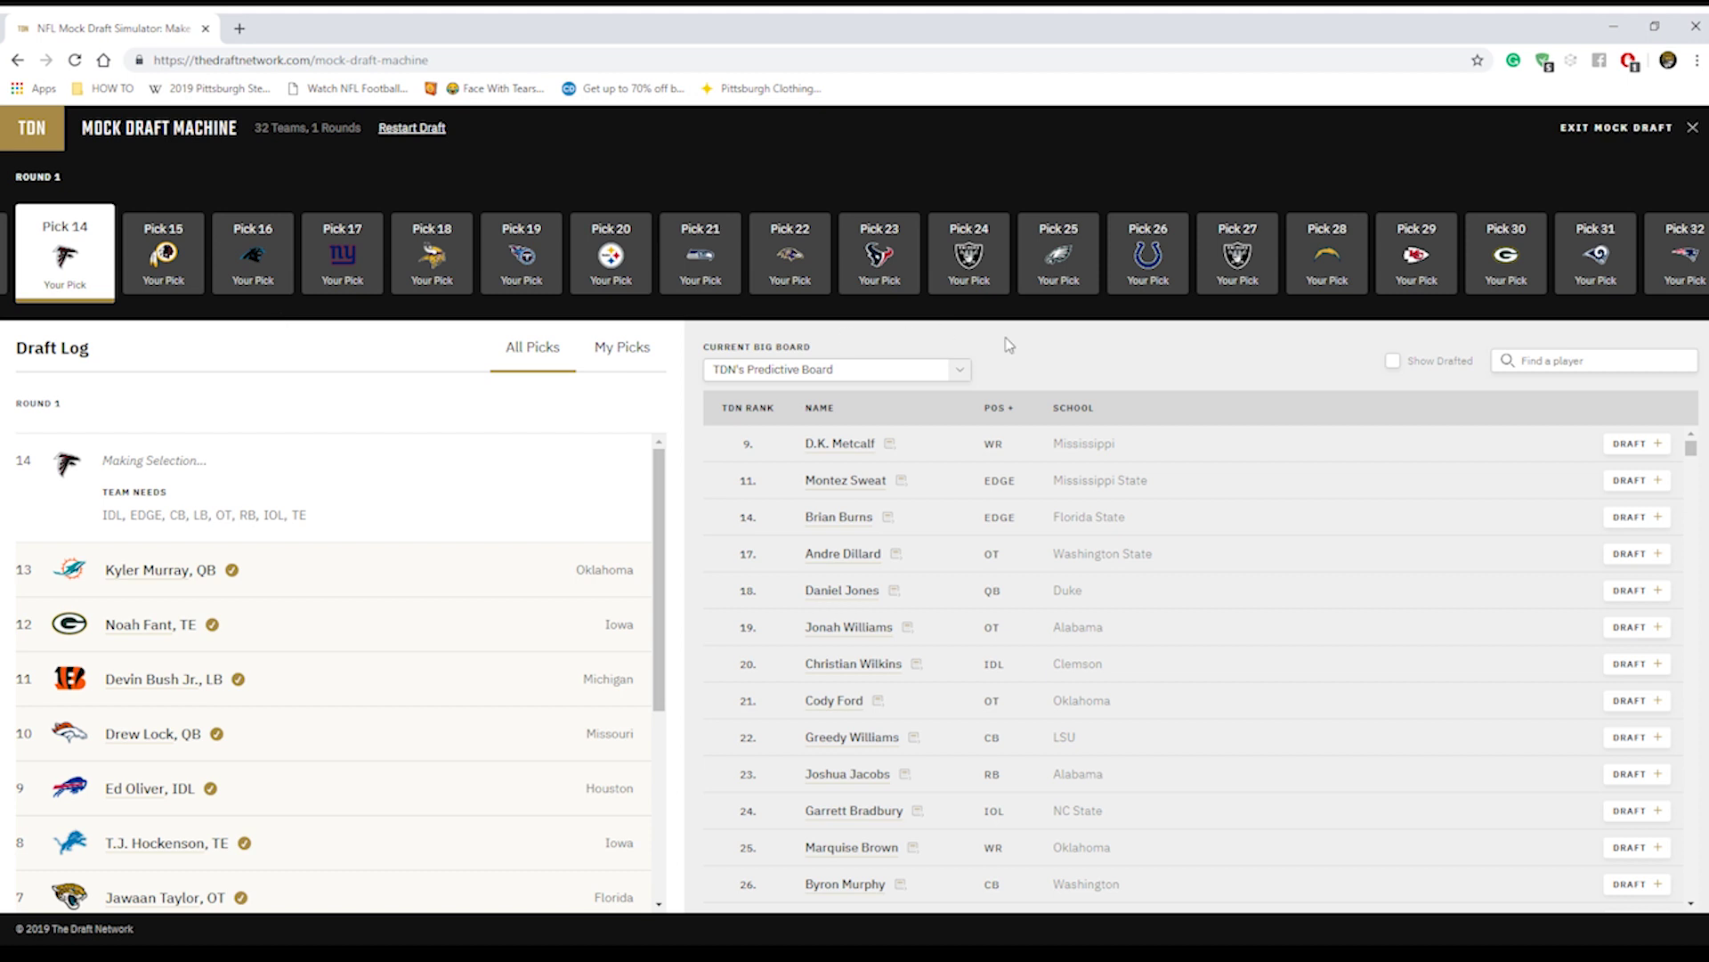
Review cornerback DeAndre Baker's player profile and draft him for the Atlanta Falcons with pick 14
scroll(1016, 819, down, 4)
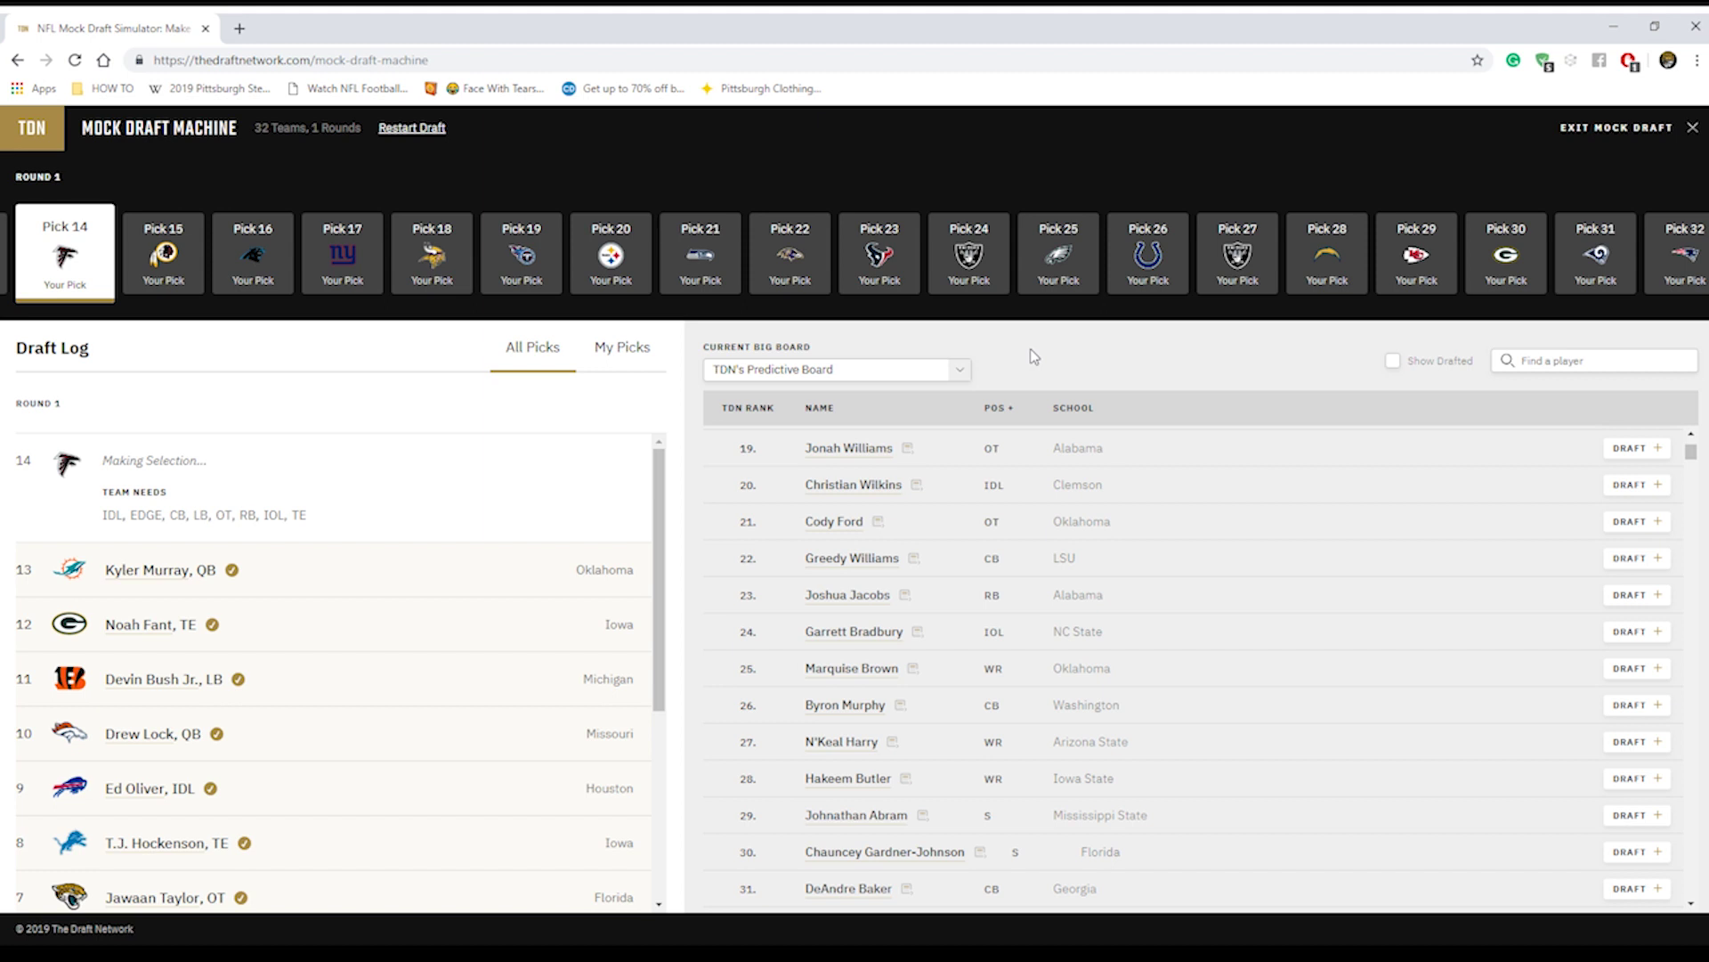
scroll(926, 552, down, 1)
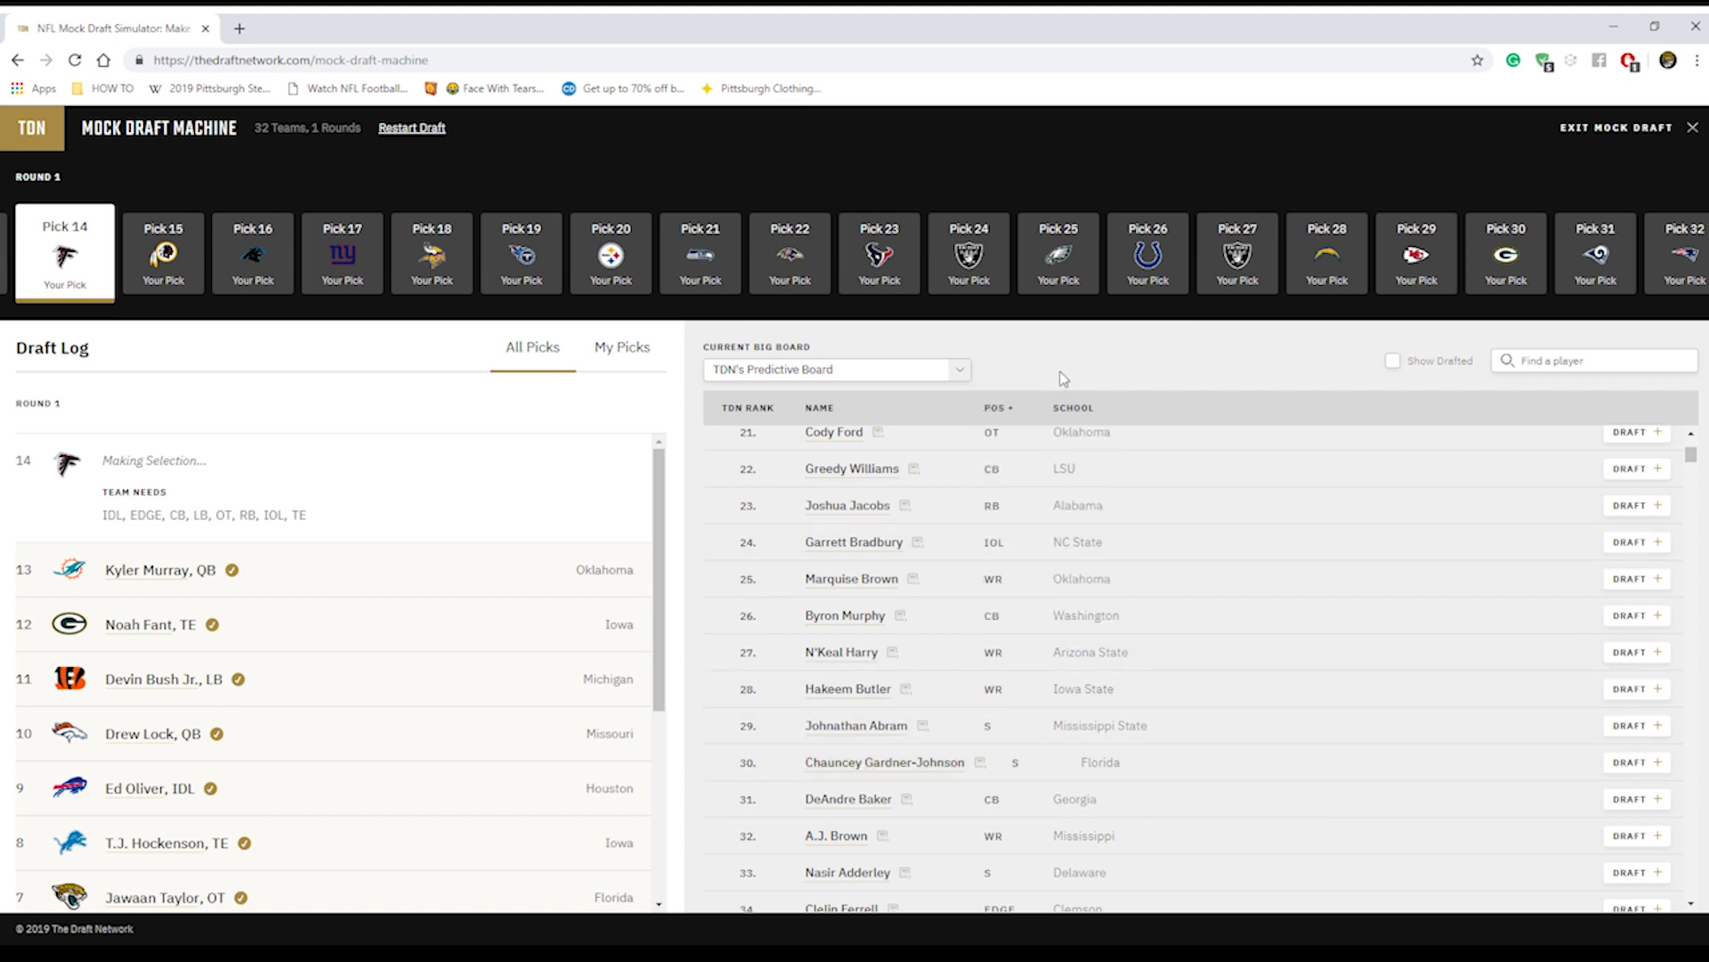
click(878, 804)
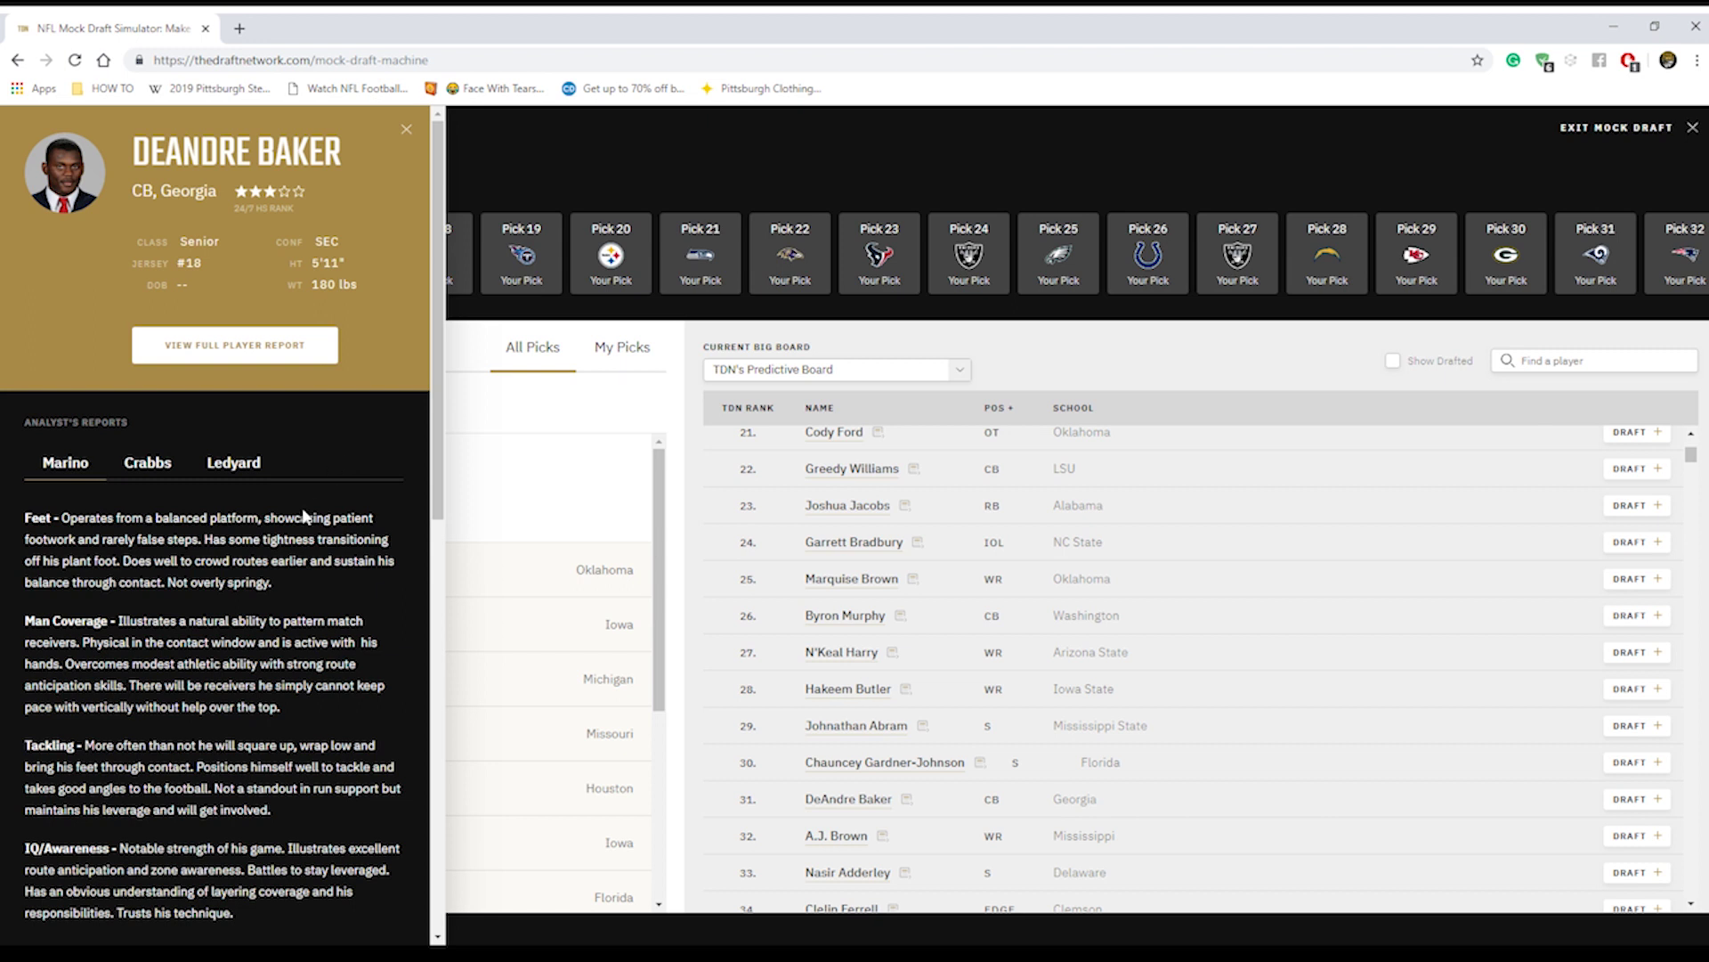
click(405, 135)
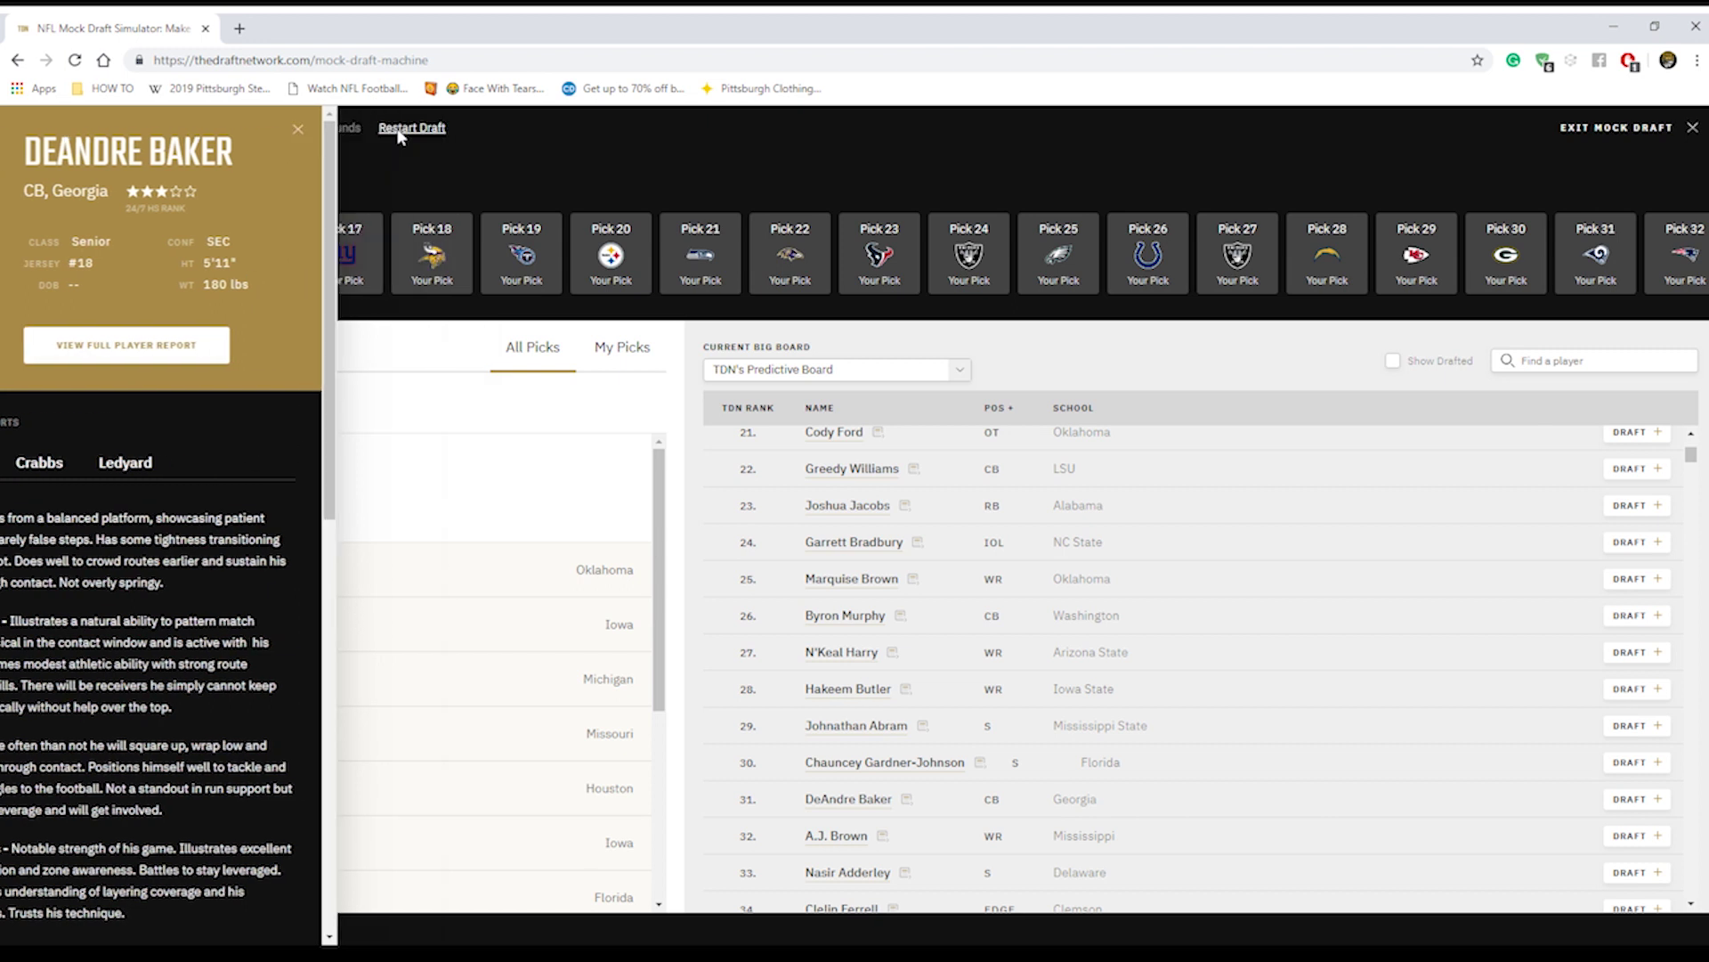
click(1652, 807)
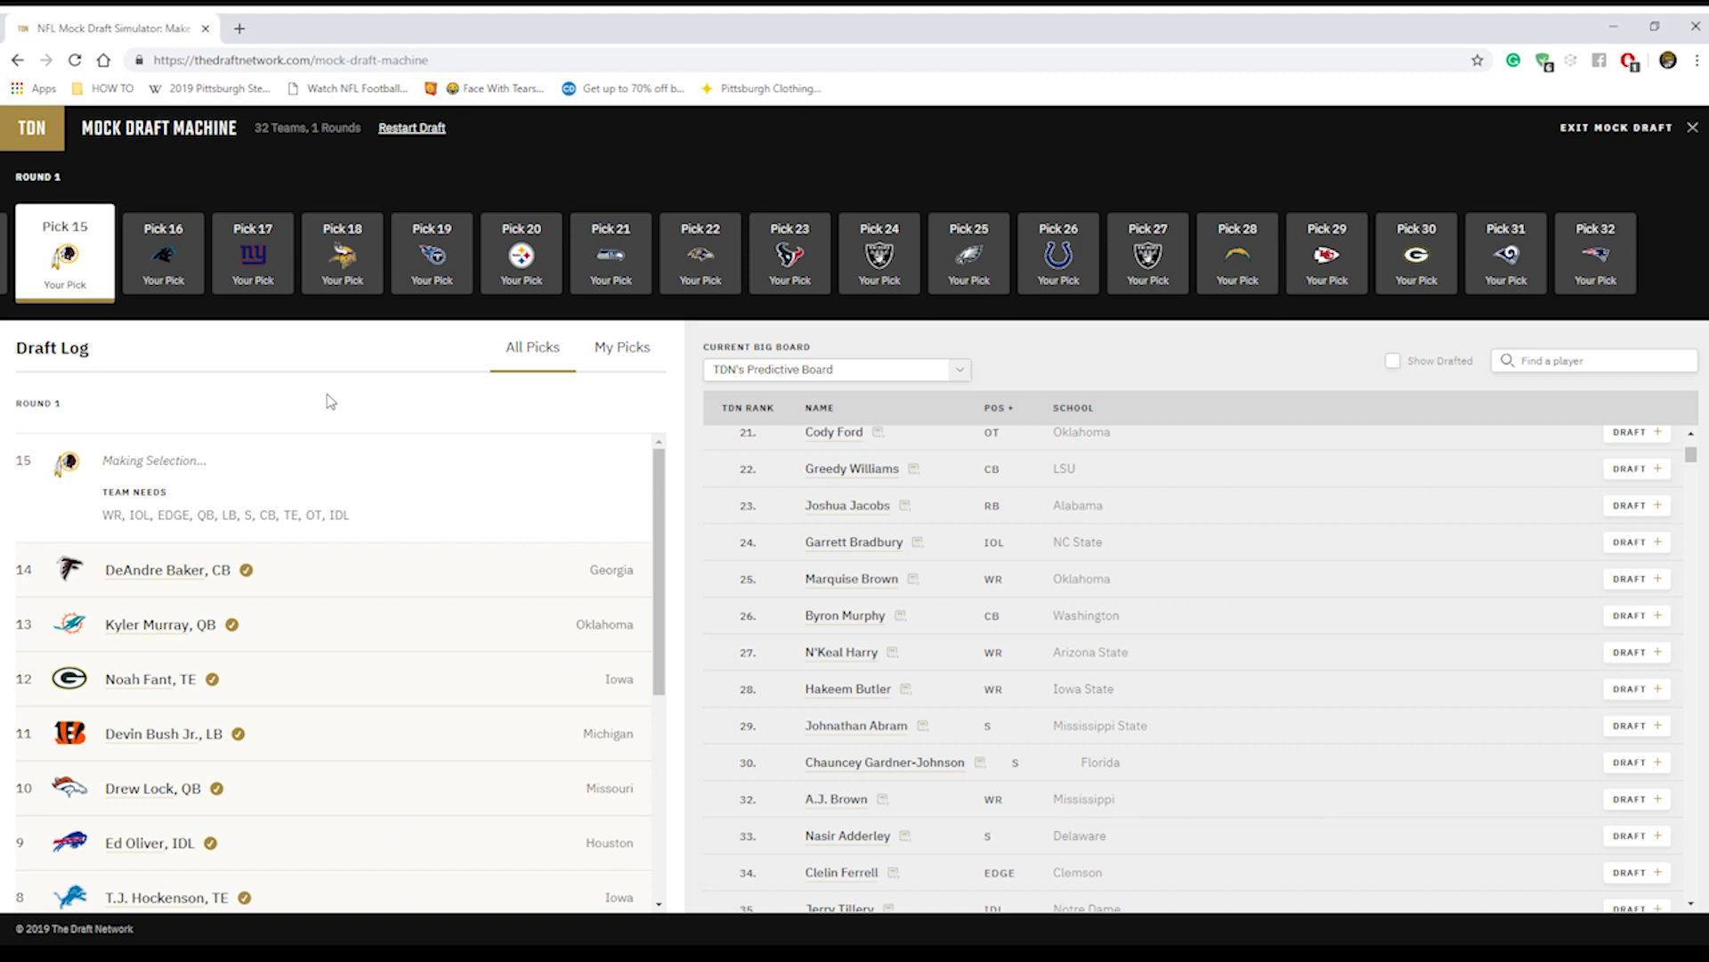
Draft D.K. Metcalf for Washington with pick 15 and Andre Dillard for the Carolina Panthers with pick 16
scroll(1633, 591, up, 4)
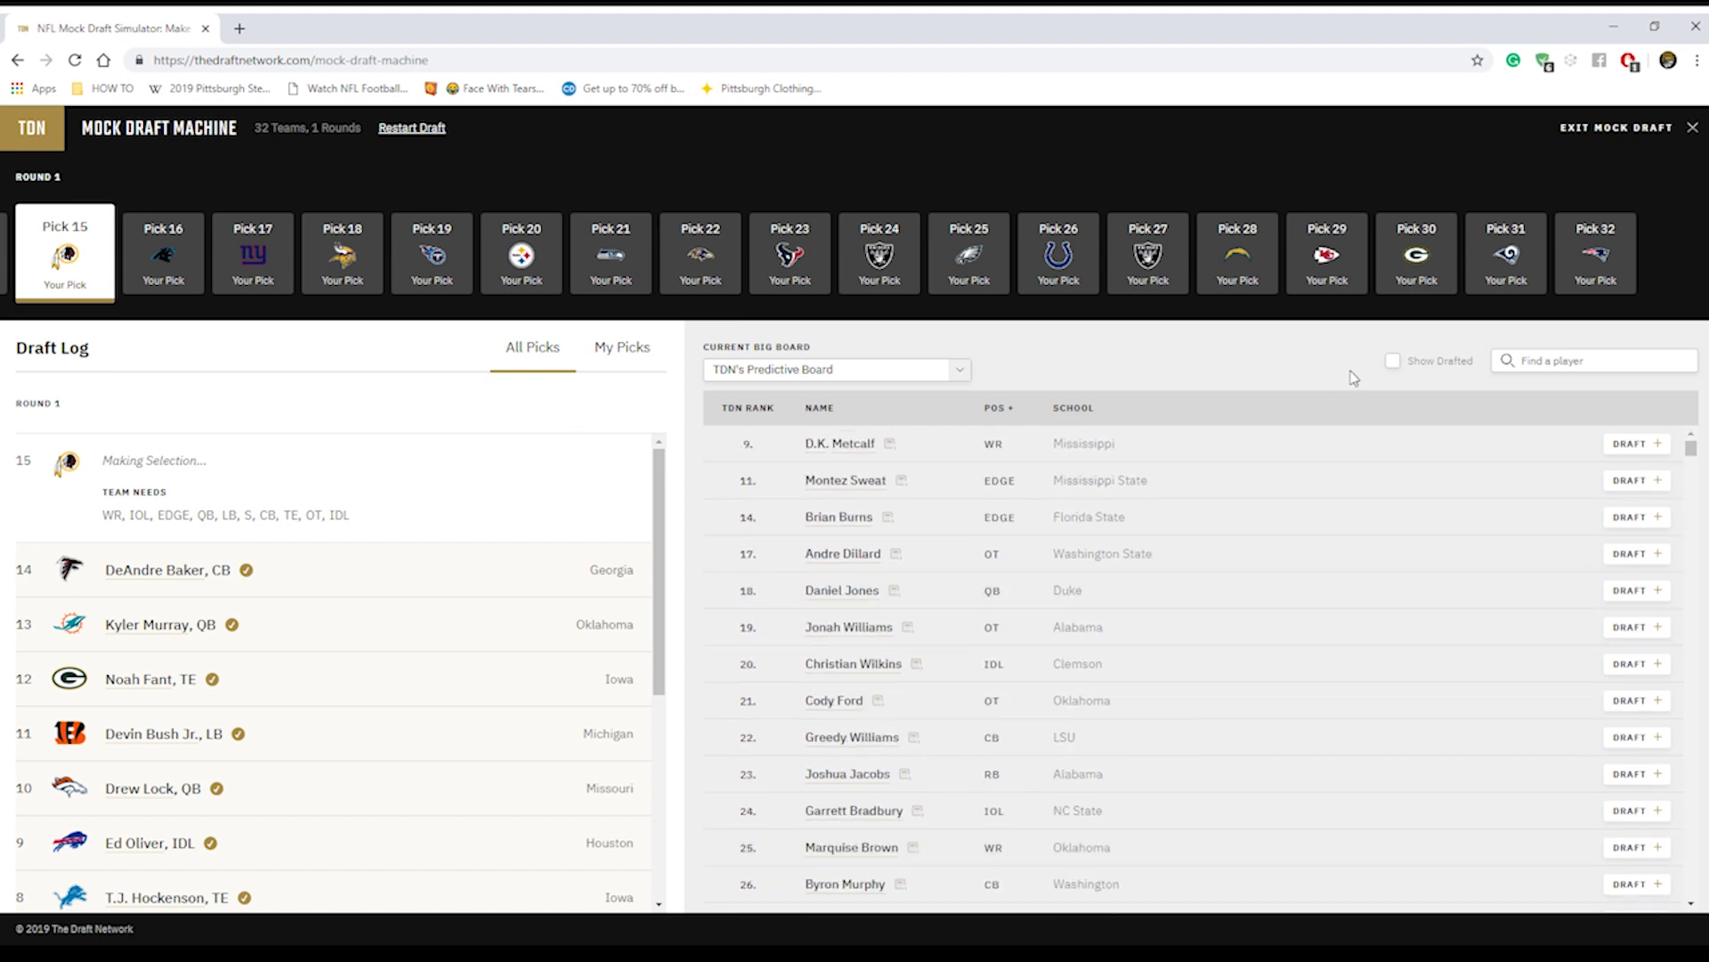
click(1633, 451)
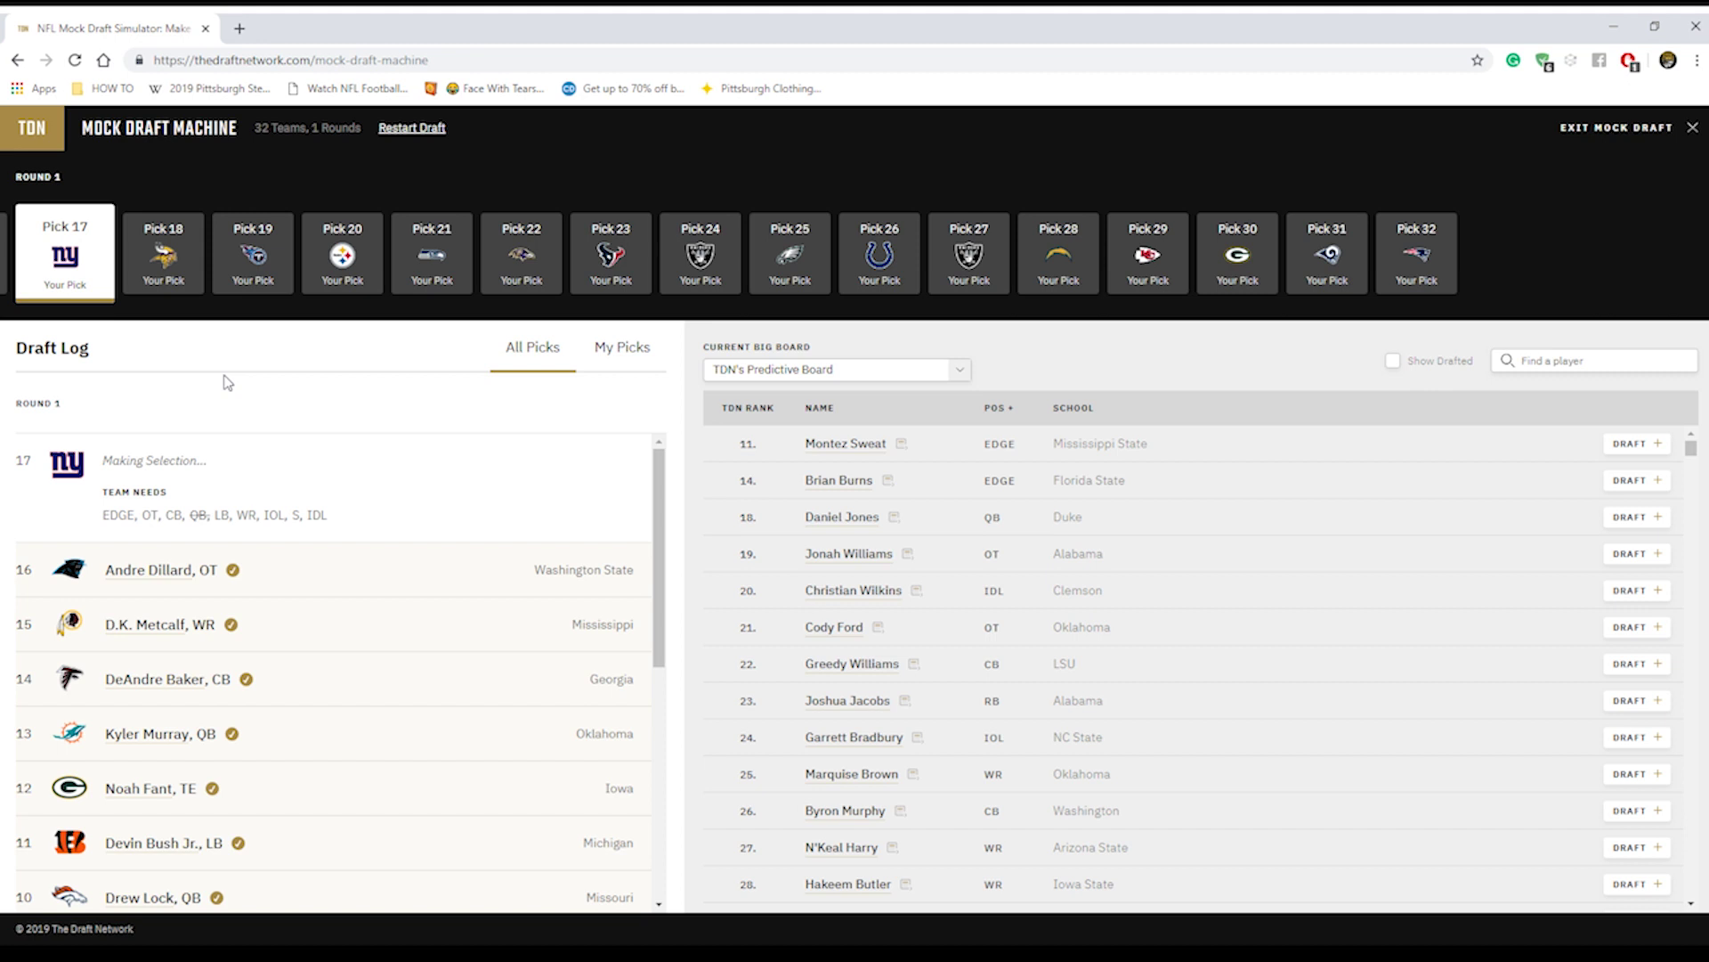
Look through the available prospects, as far as Kaleb McGary at rank 60, for the New York Giants' pick 17
scroll(1024, 712, down, 10)
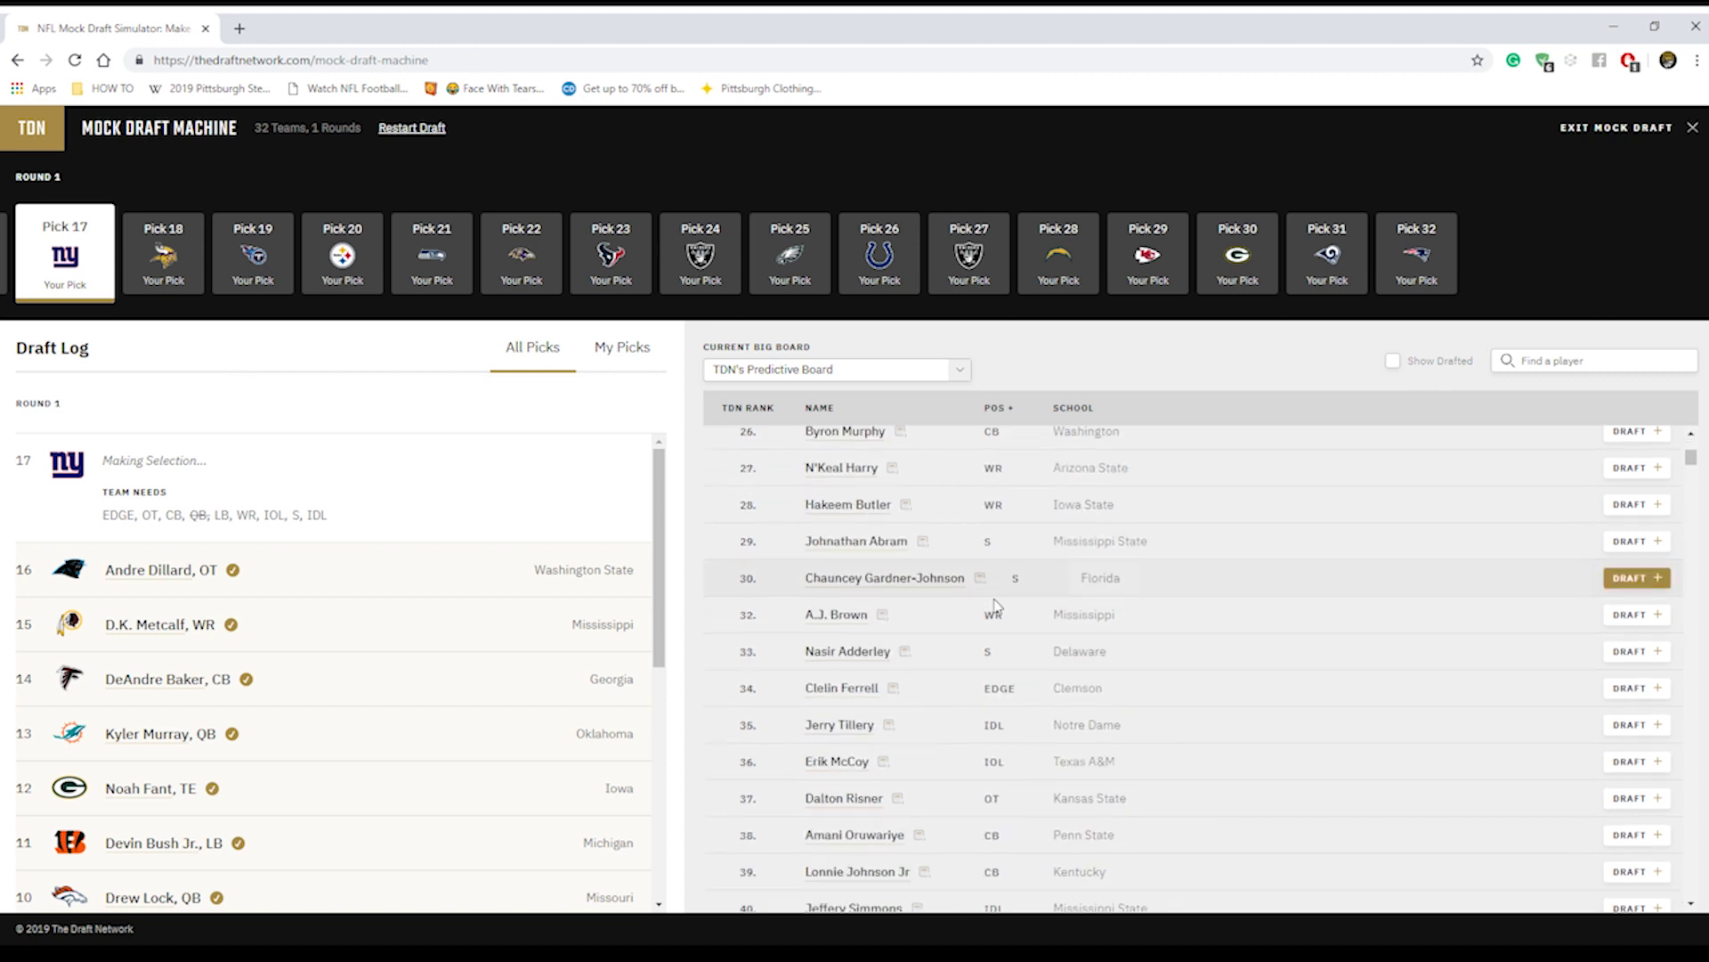
scroll(1109, 695, down, 5)
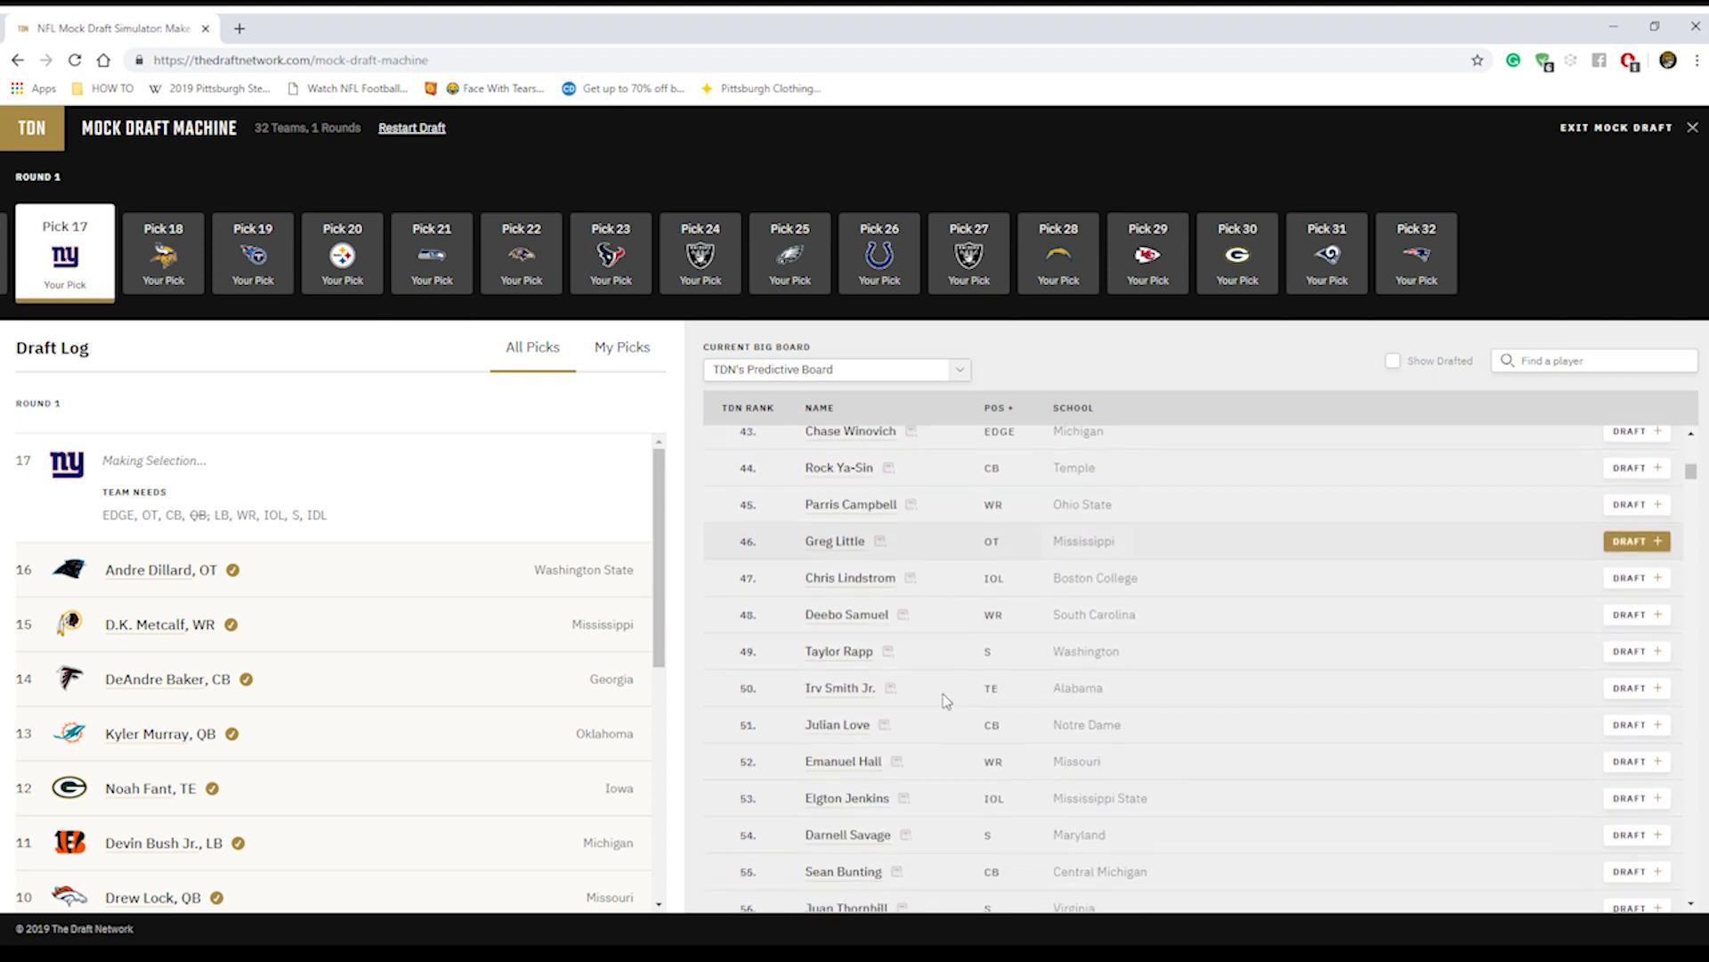
scroll(904, 761, down, 3)
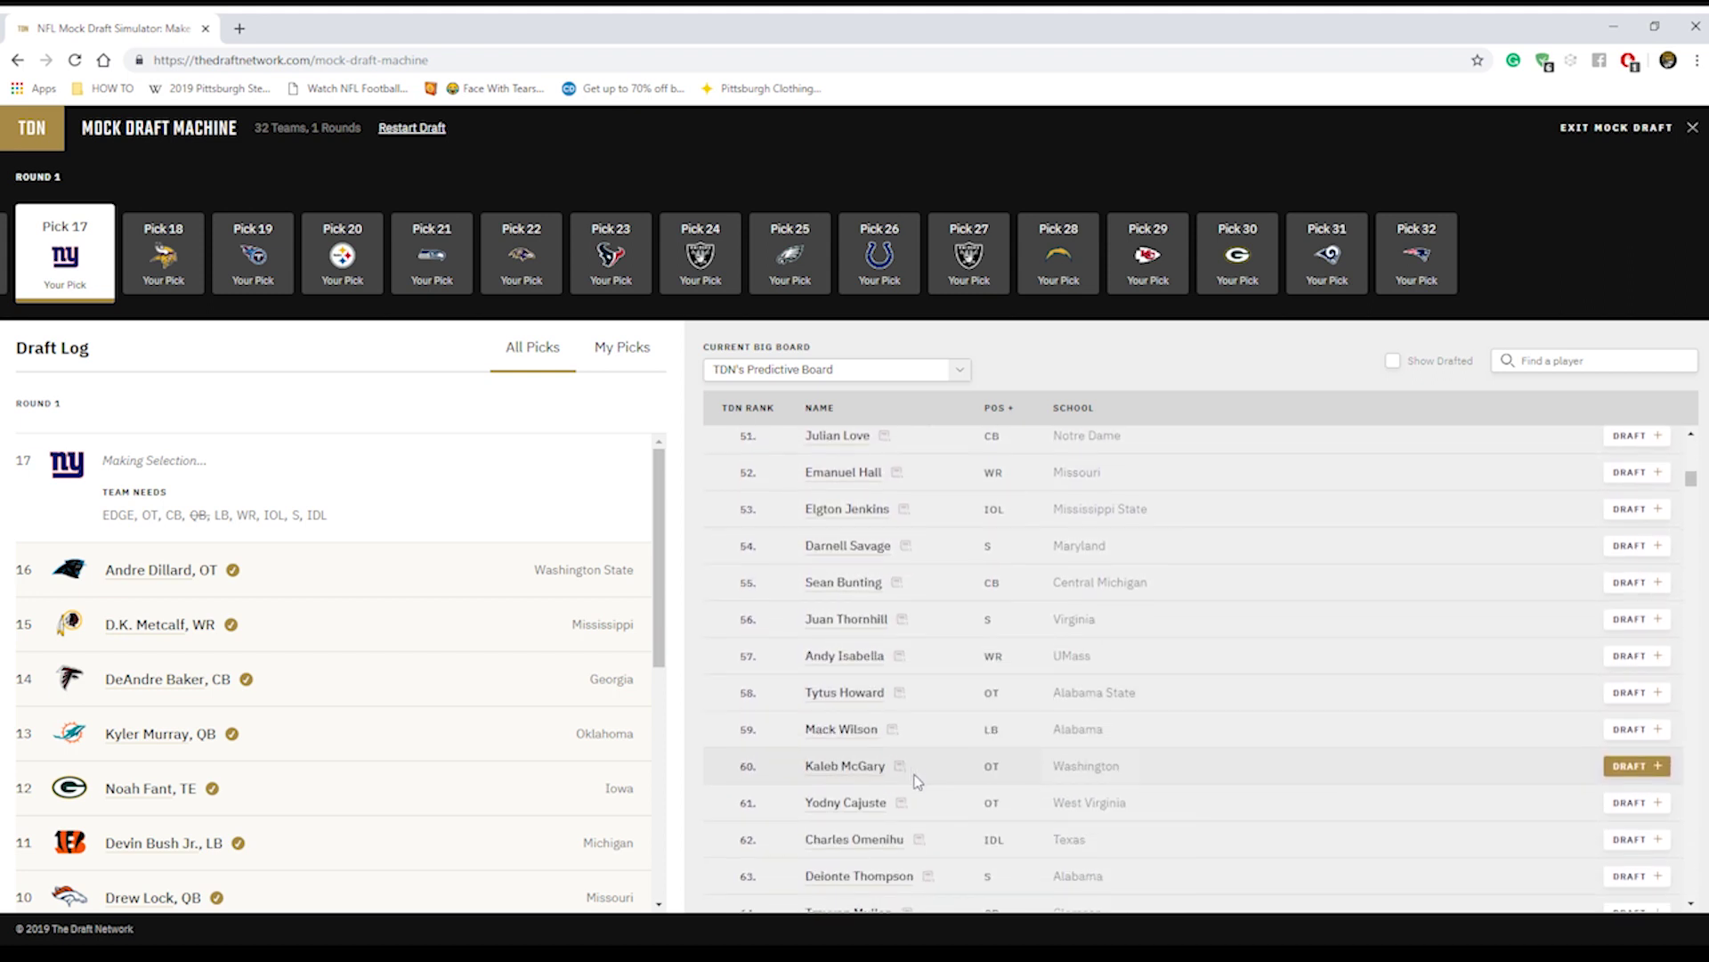
drag(806, 679, 971, 670)
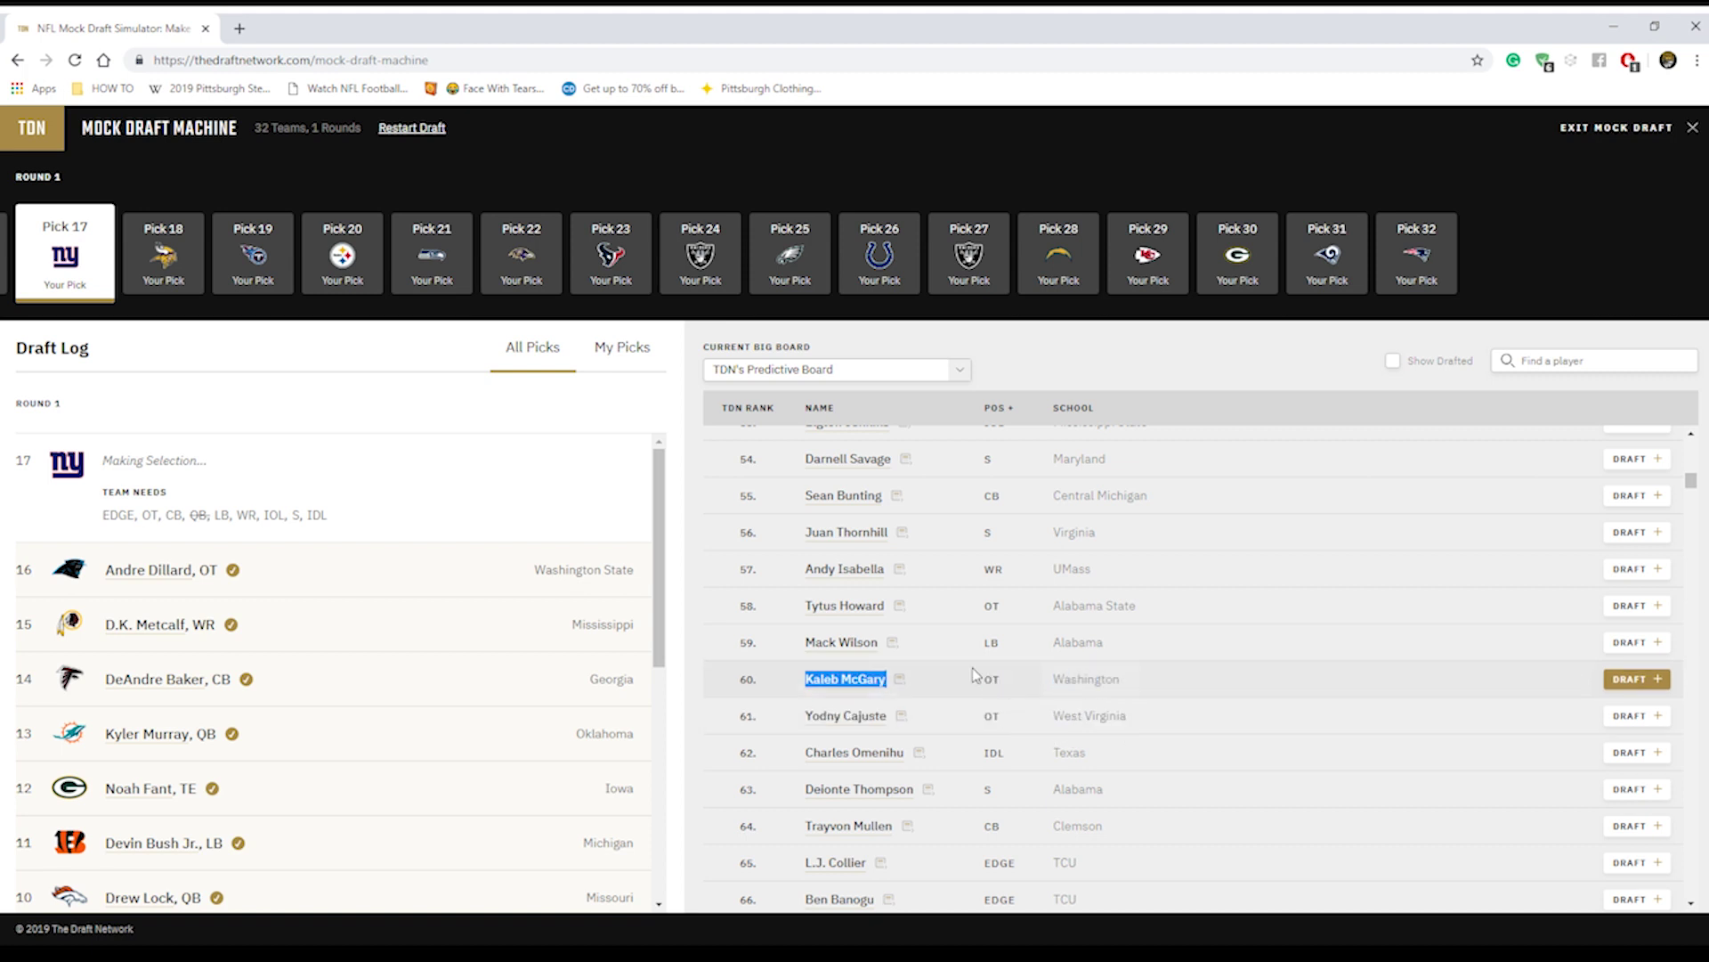
scroll(1017, 702, up, 5)
scroll(1018, 702, down, 3)
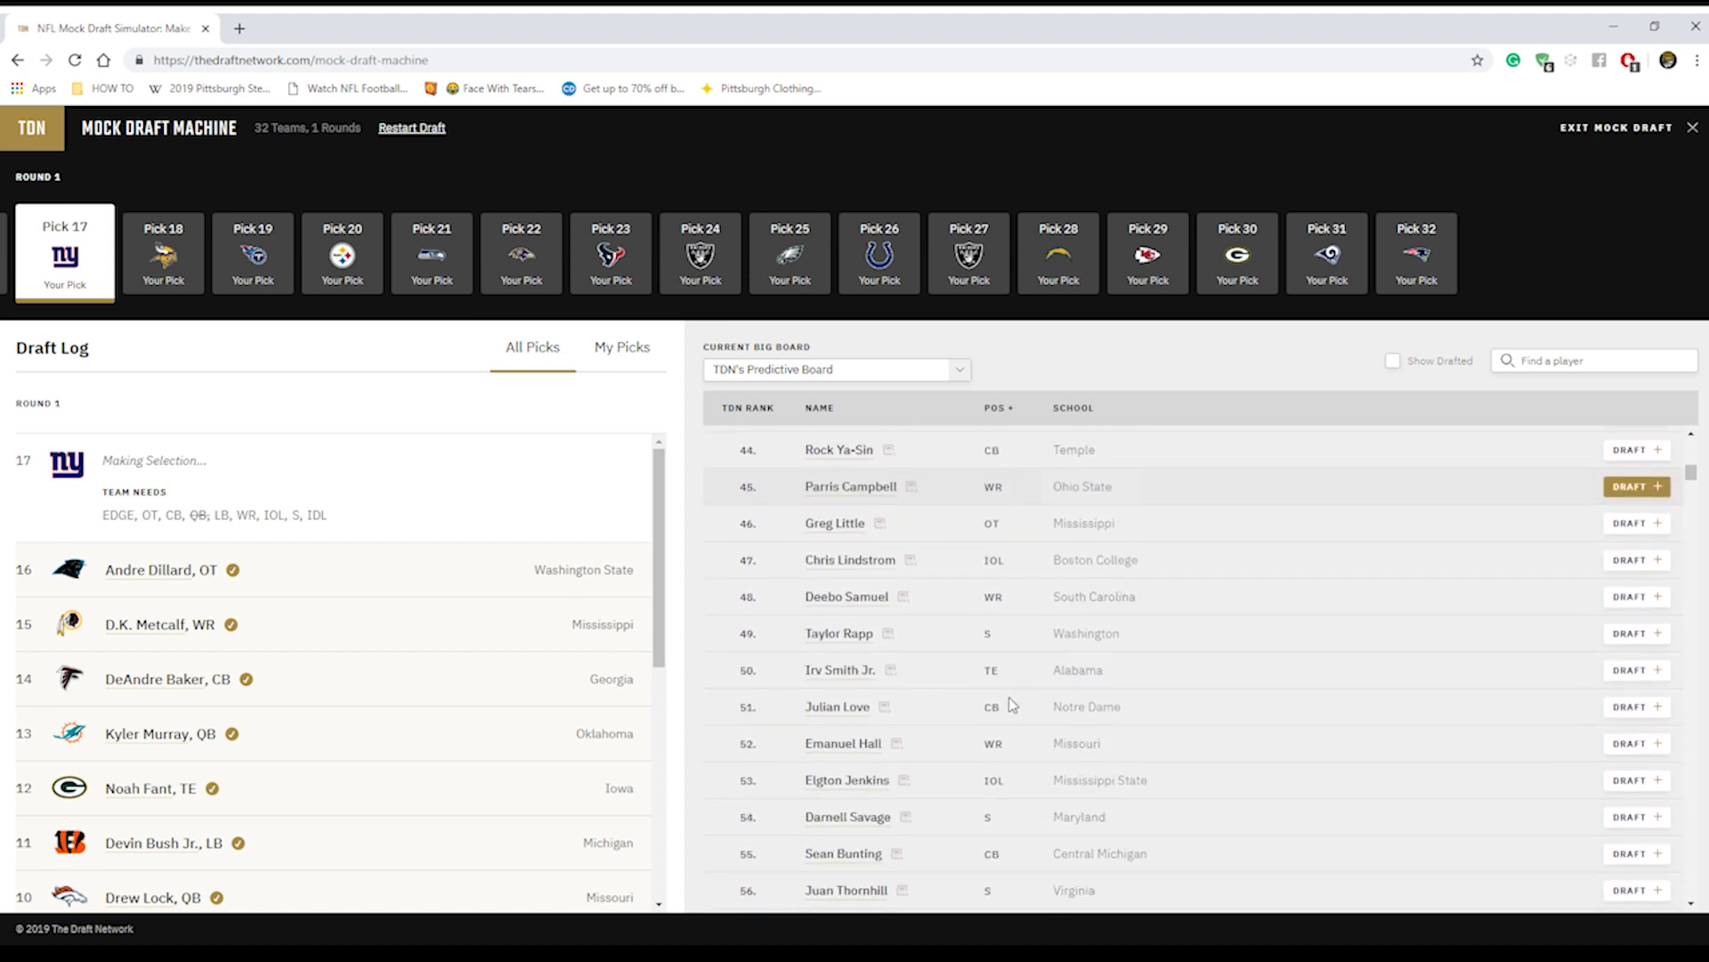
scroll(1002, 720, up, 12)
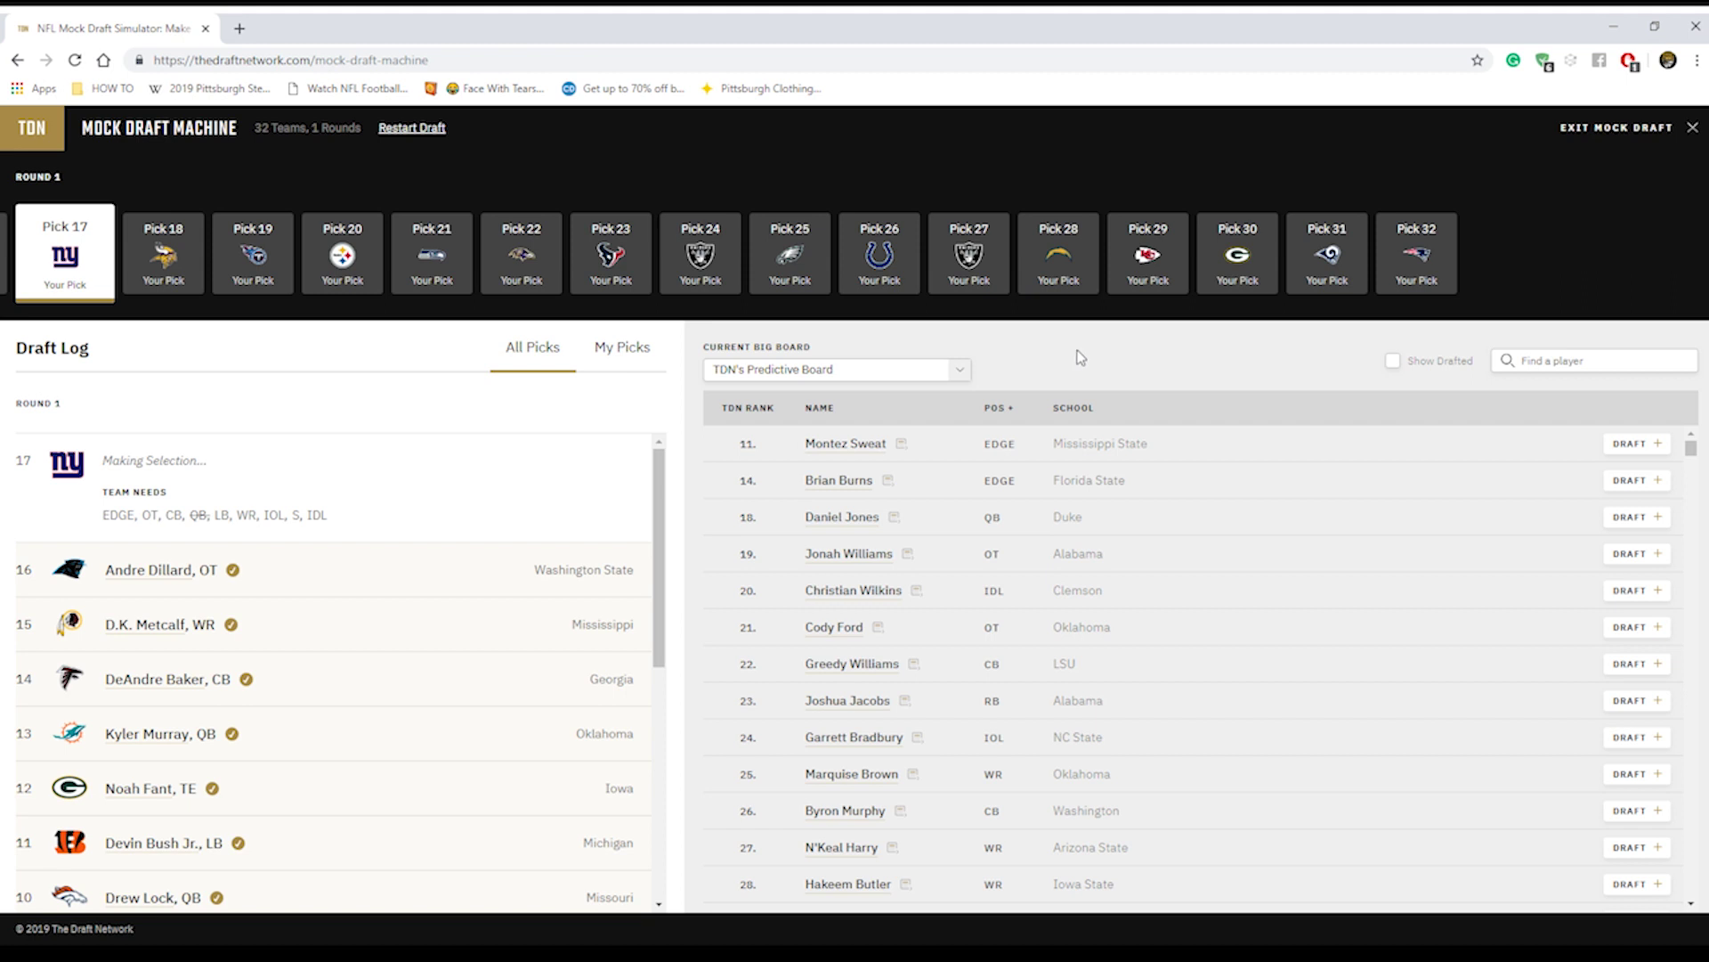
scroll(872, 802, down, 2)
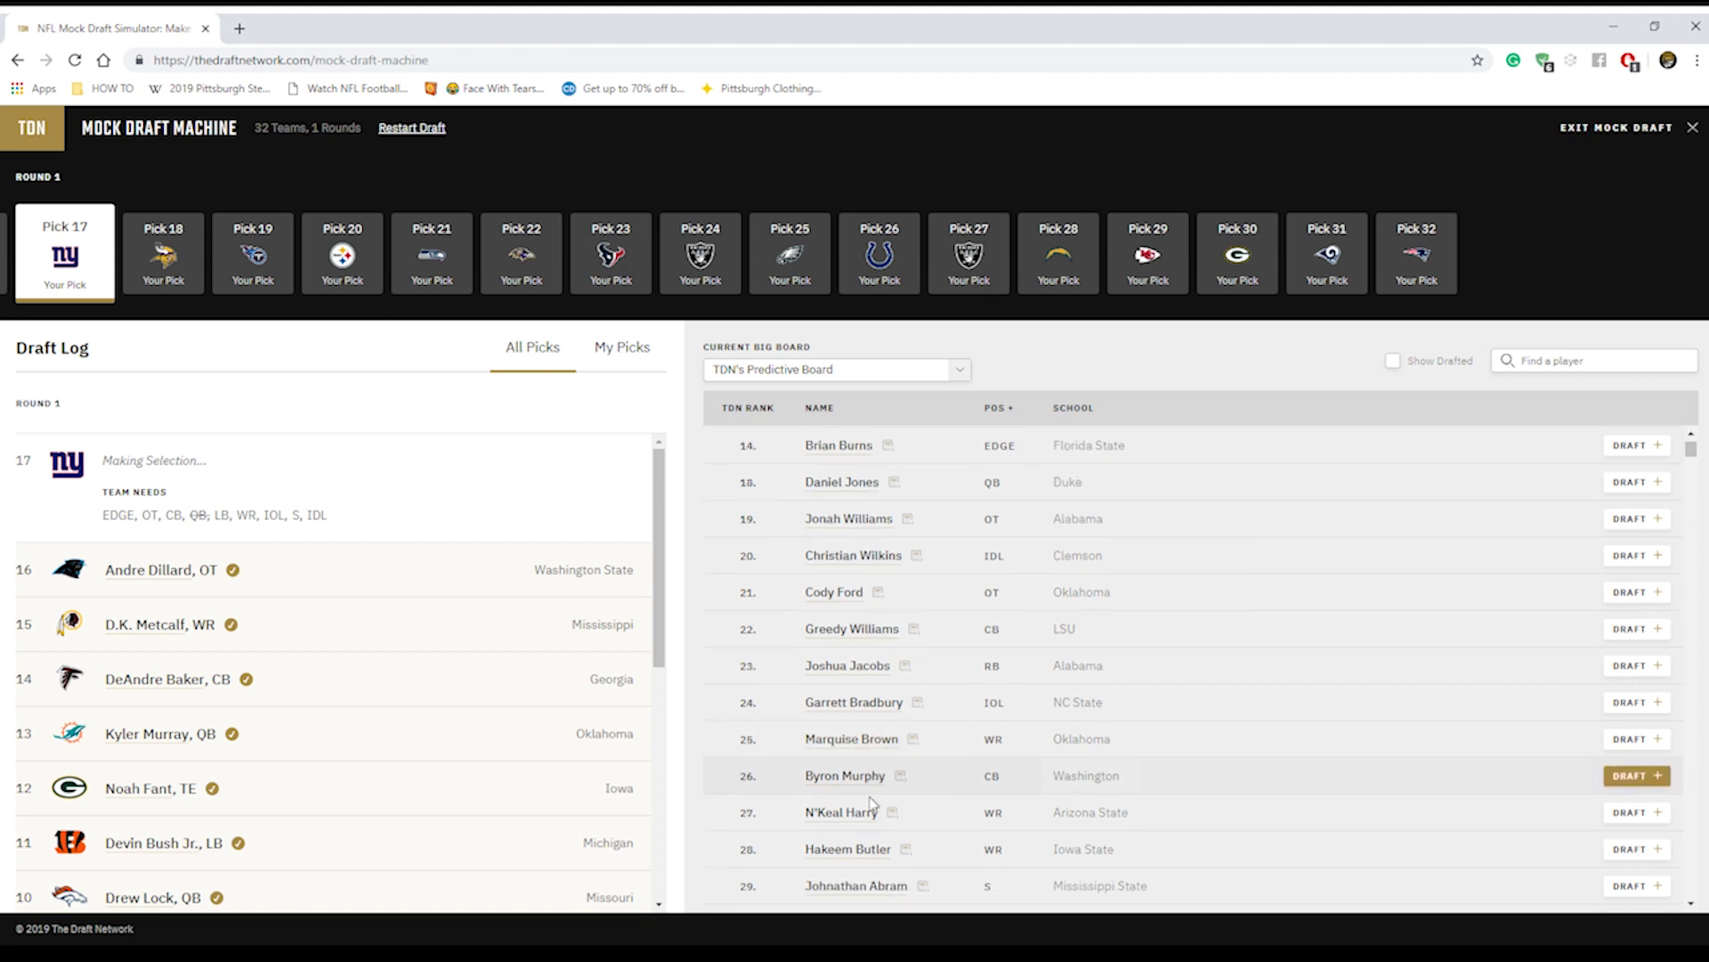
scroll(878, 804, down, 1)
scroll(854, 792, up, 3)
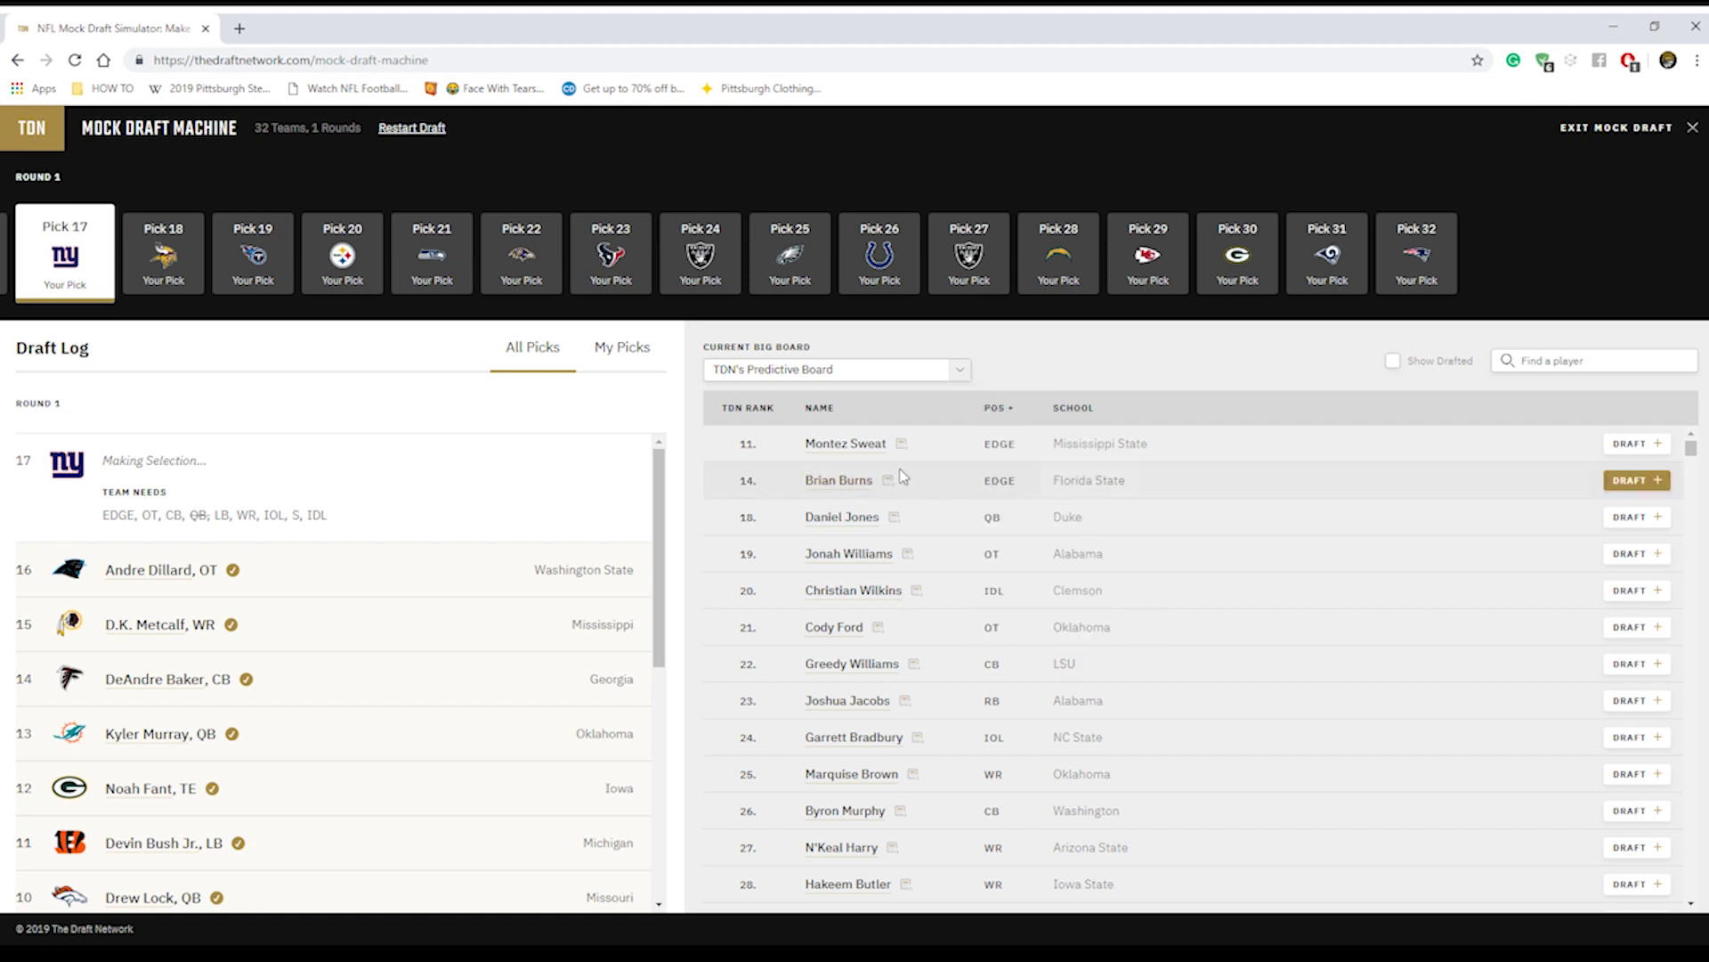
Draft Brian Burns for the New York Giants with pick 17 and Jonah Williams for the Minnesota Vikings with pick 18
click(1629, 481)
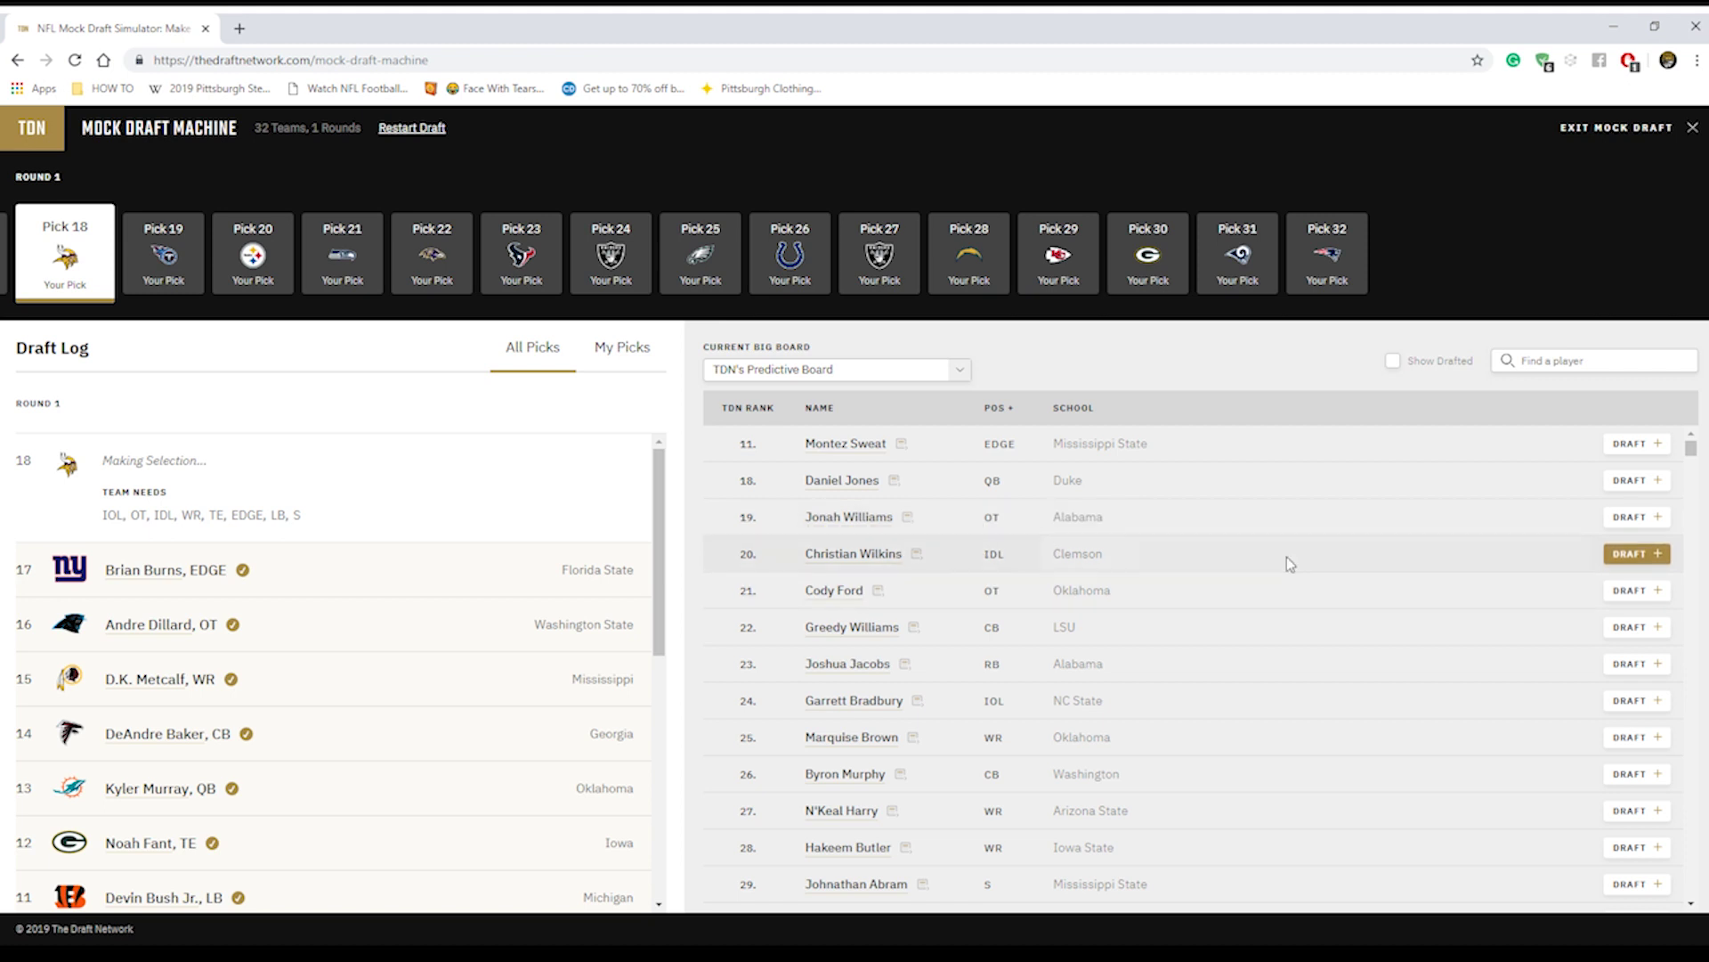
click(1628, 519)
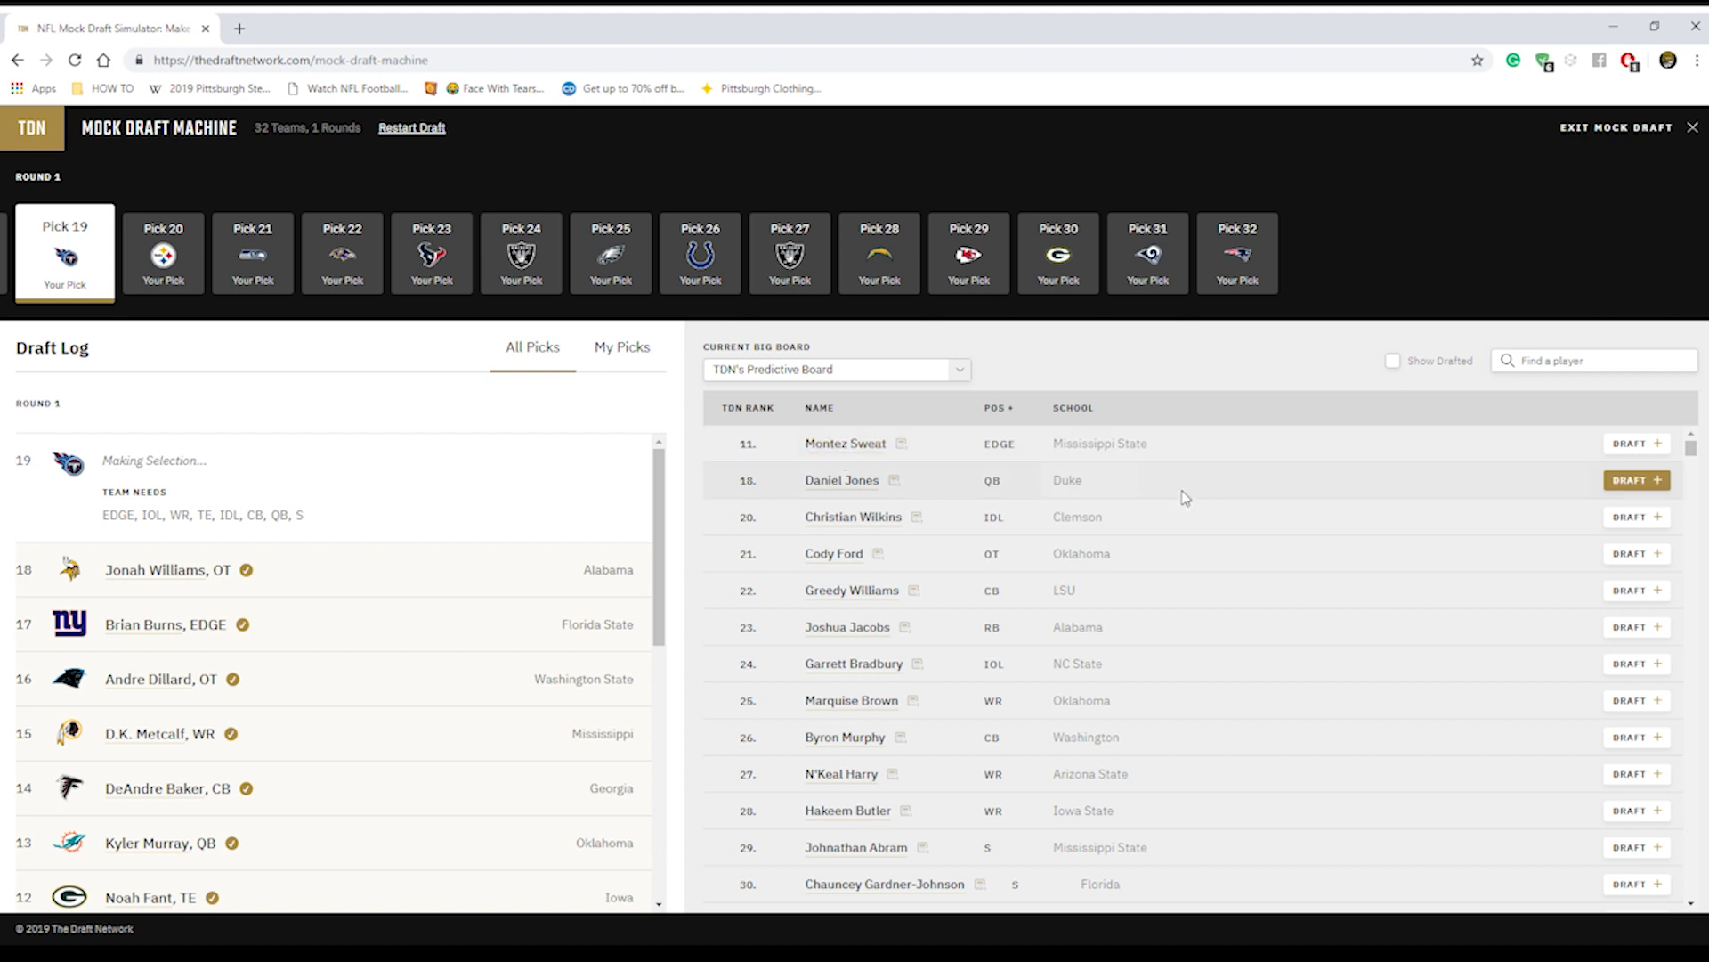
Review edge rusher Clelin Ferrell's player profile and draft him for the Tennessee Titans with pick 19
scroll(1080, 628, down, 1)
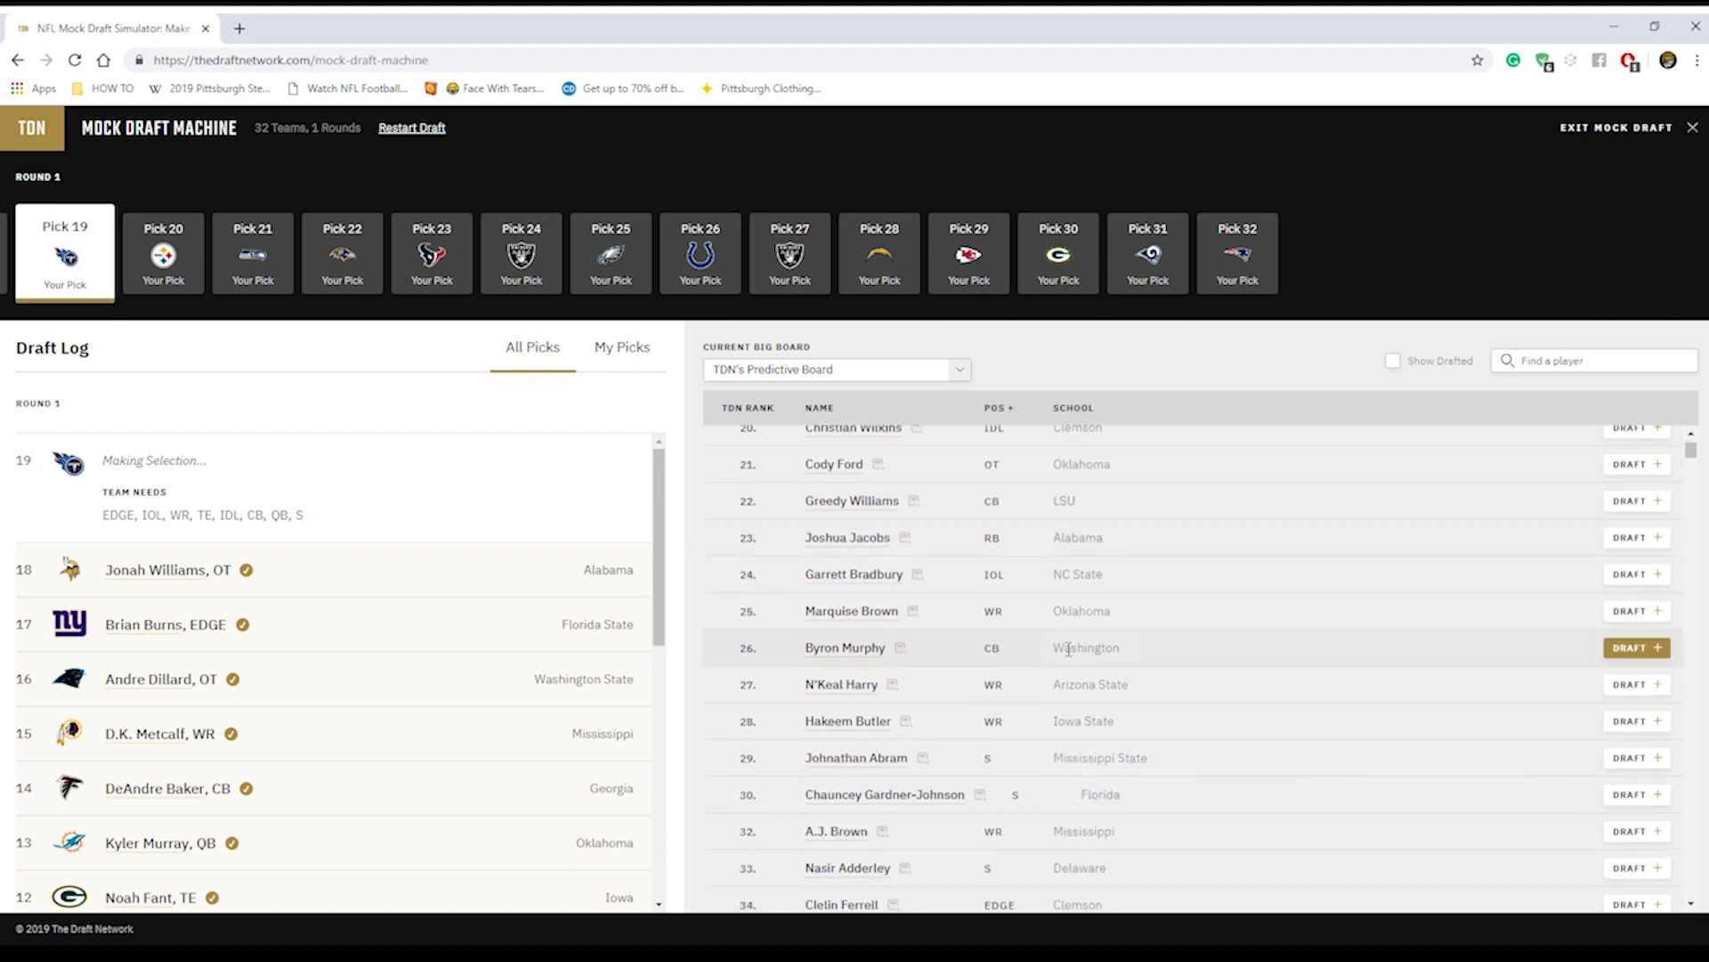
scroll(1065, 650, up, 1)
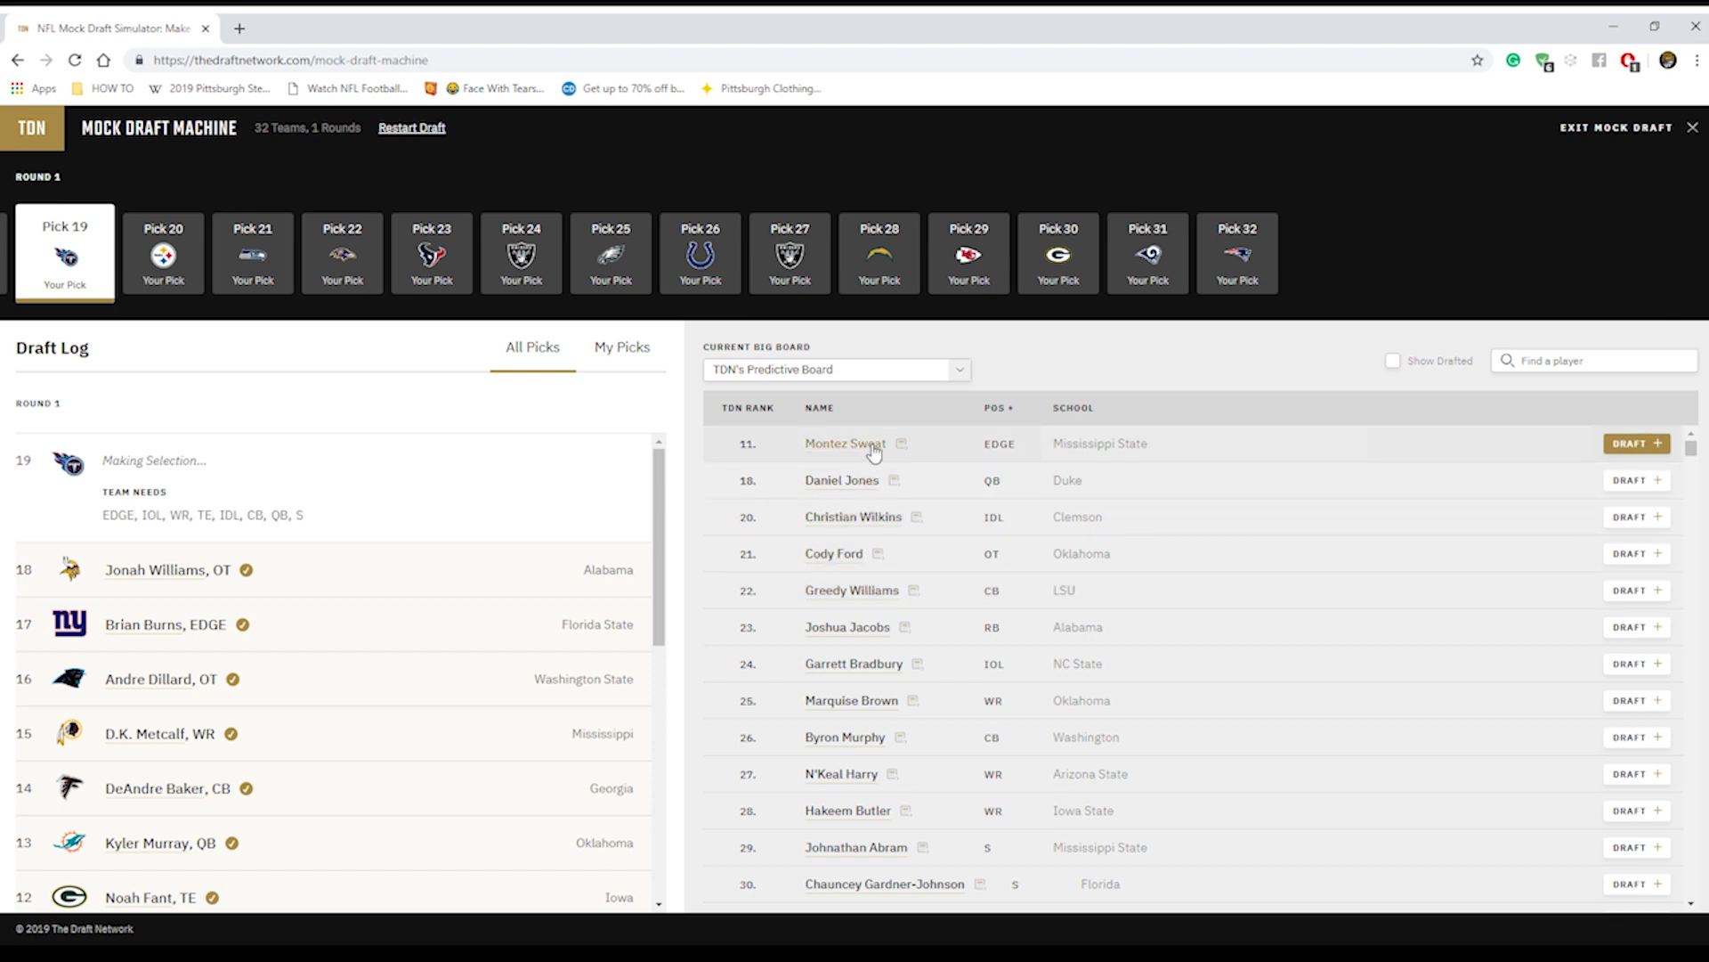
scroll(873, 452, down, 2)
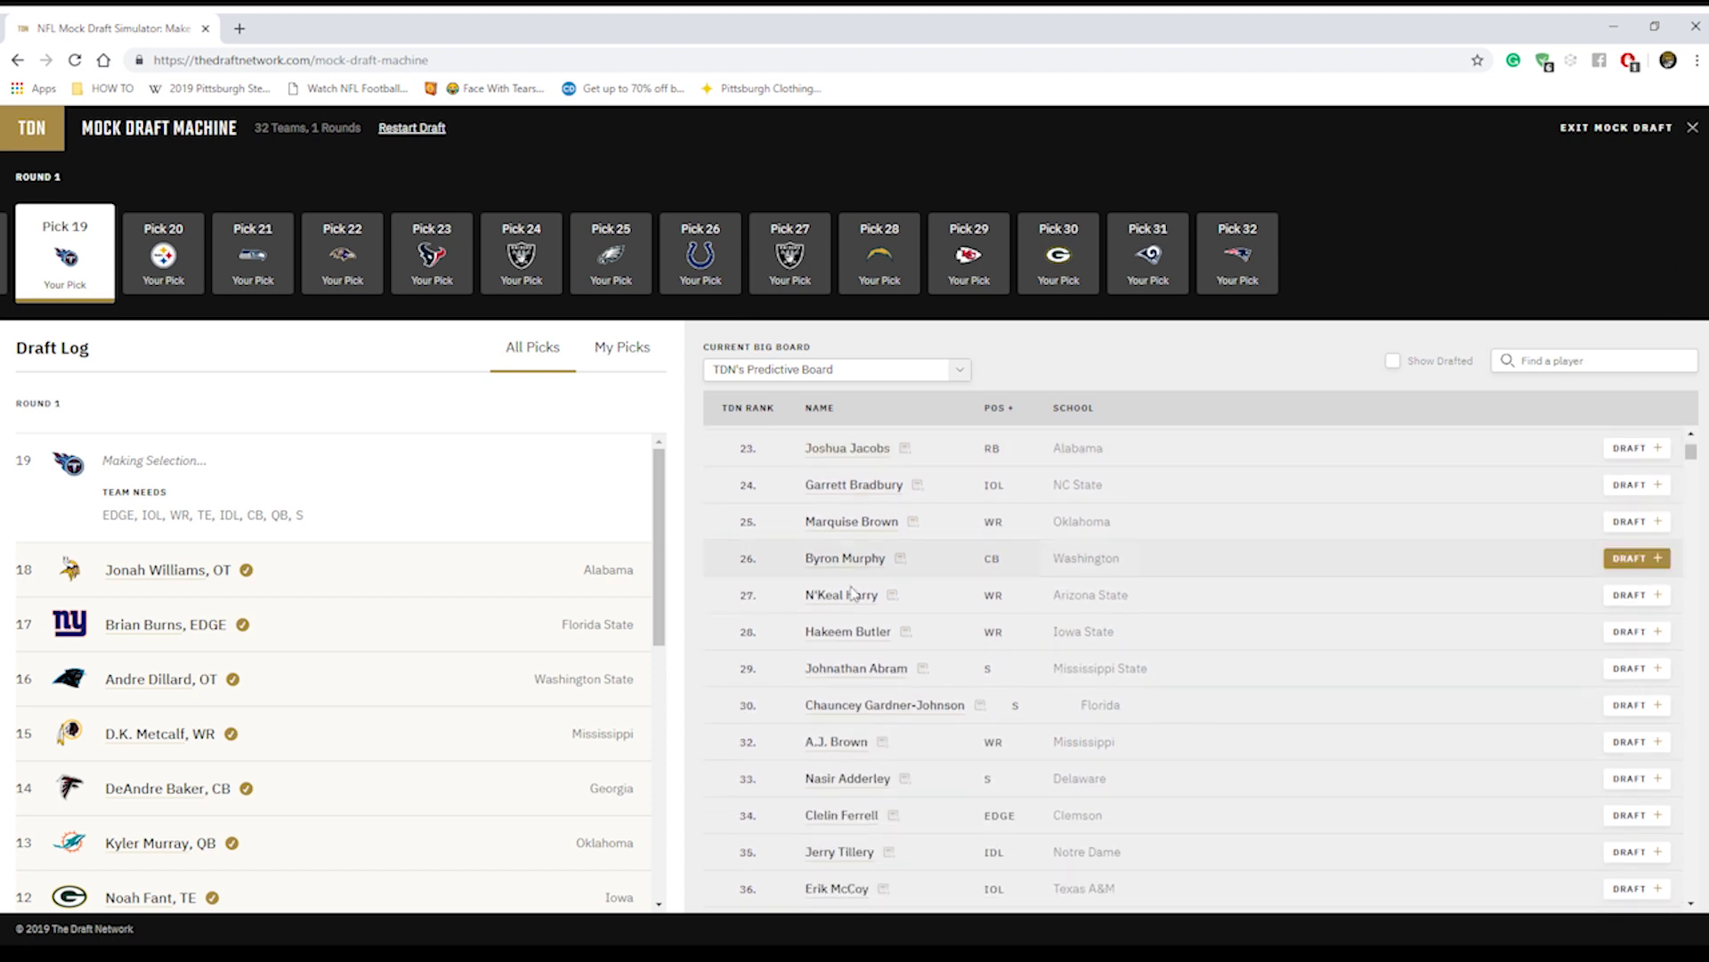
click(856, 815)
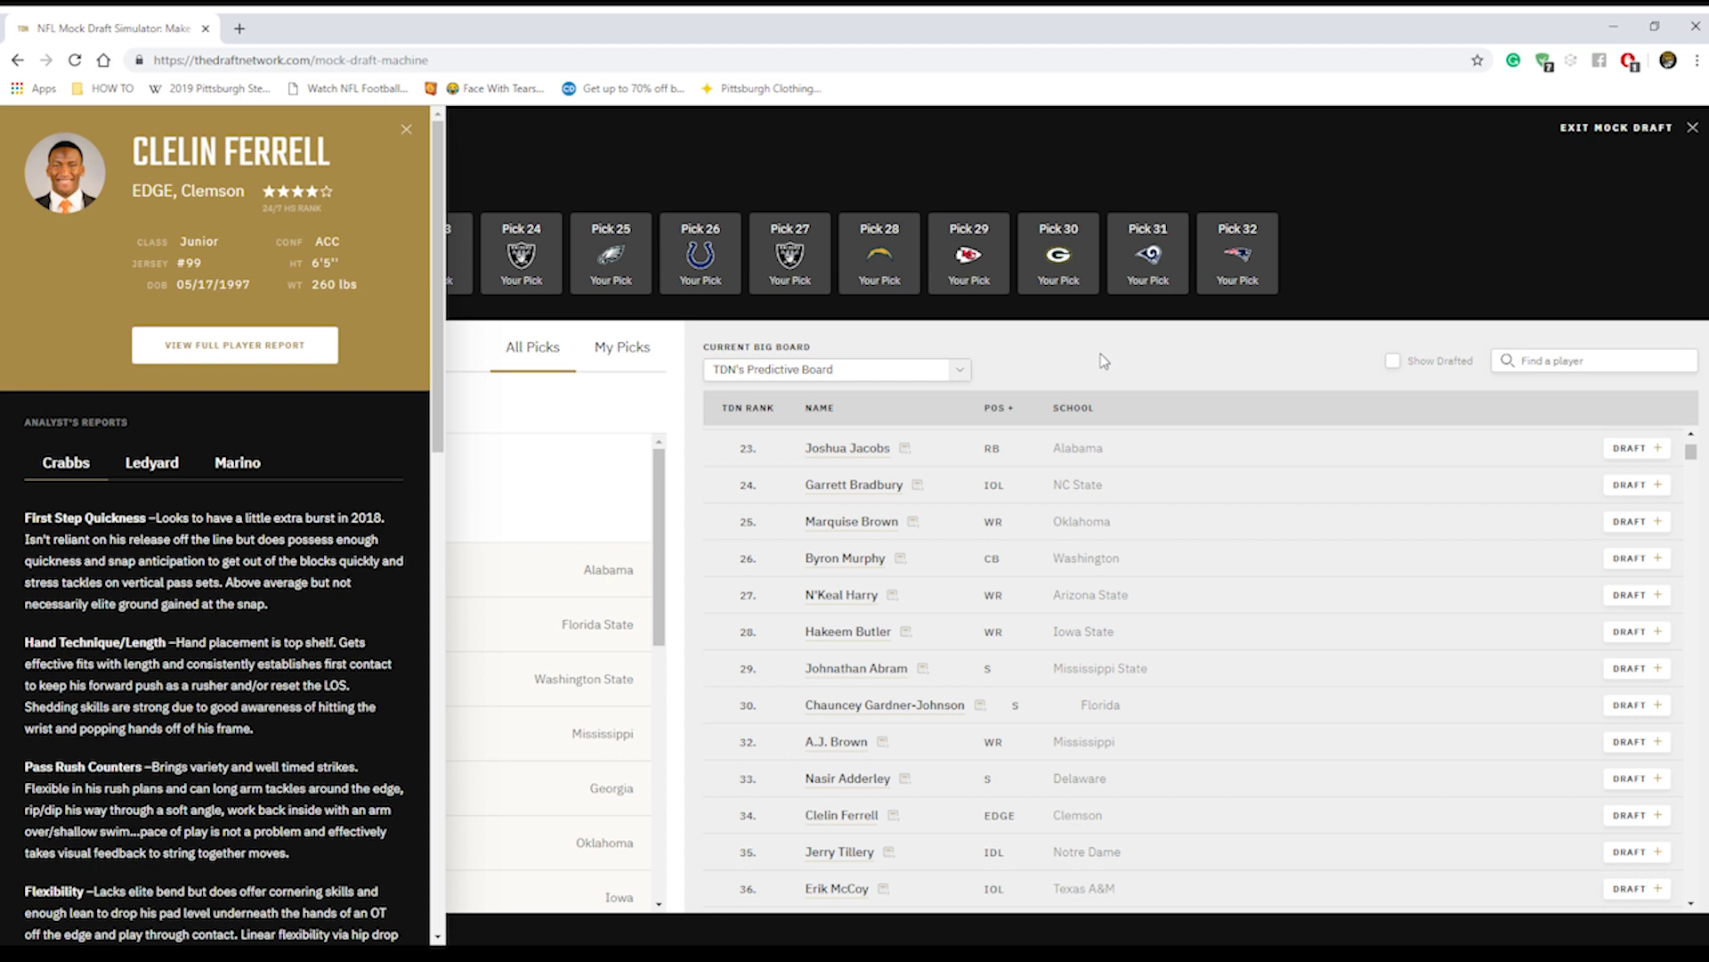
click(407, 131)
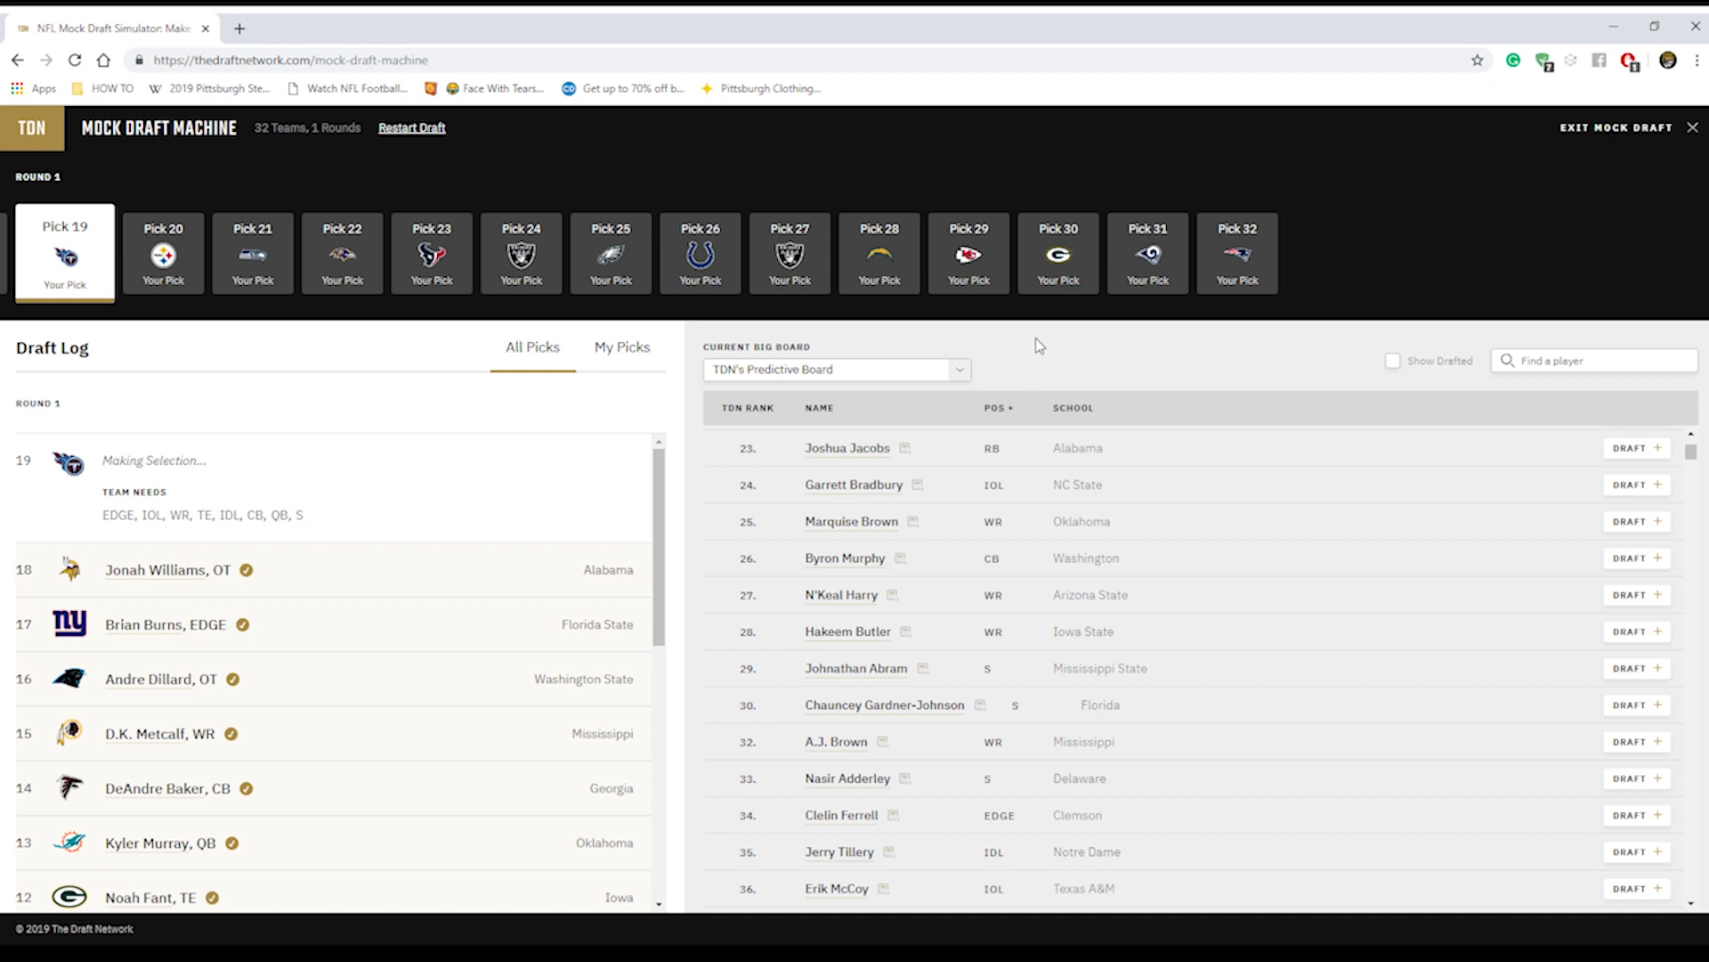
click(1636, 816)
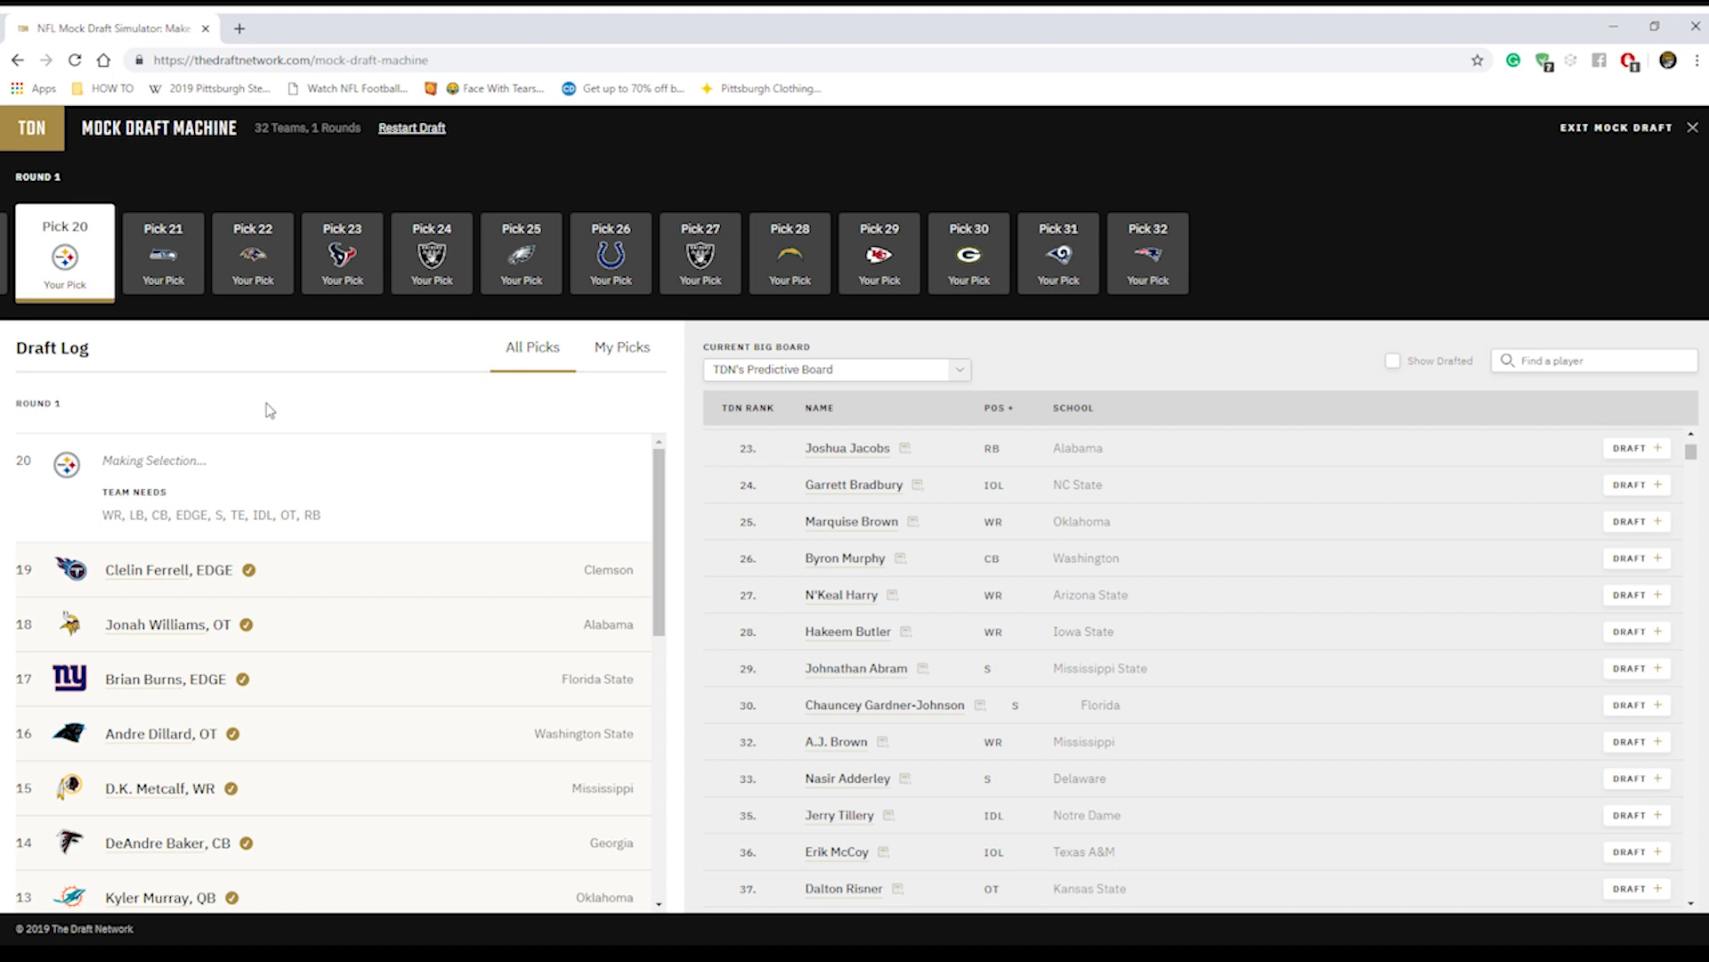
scroll(954, 587, up, 3)
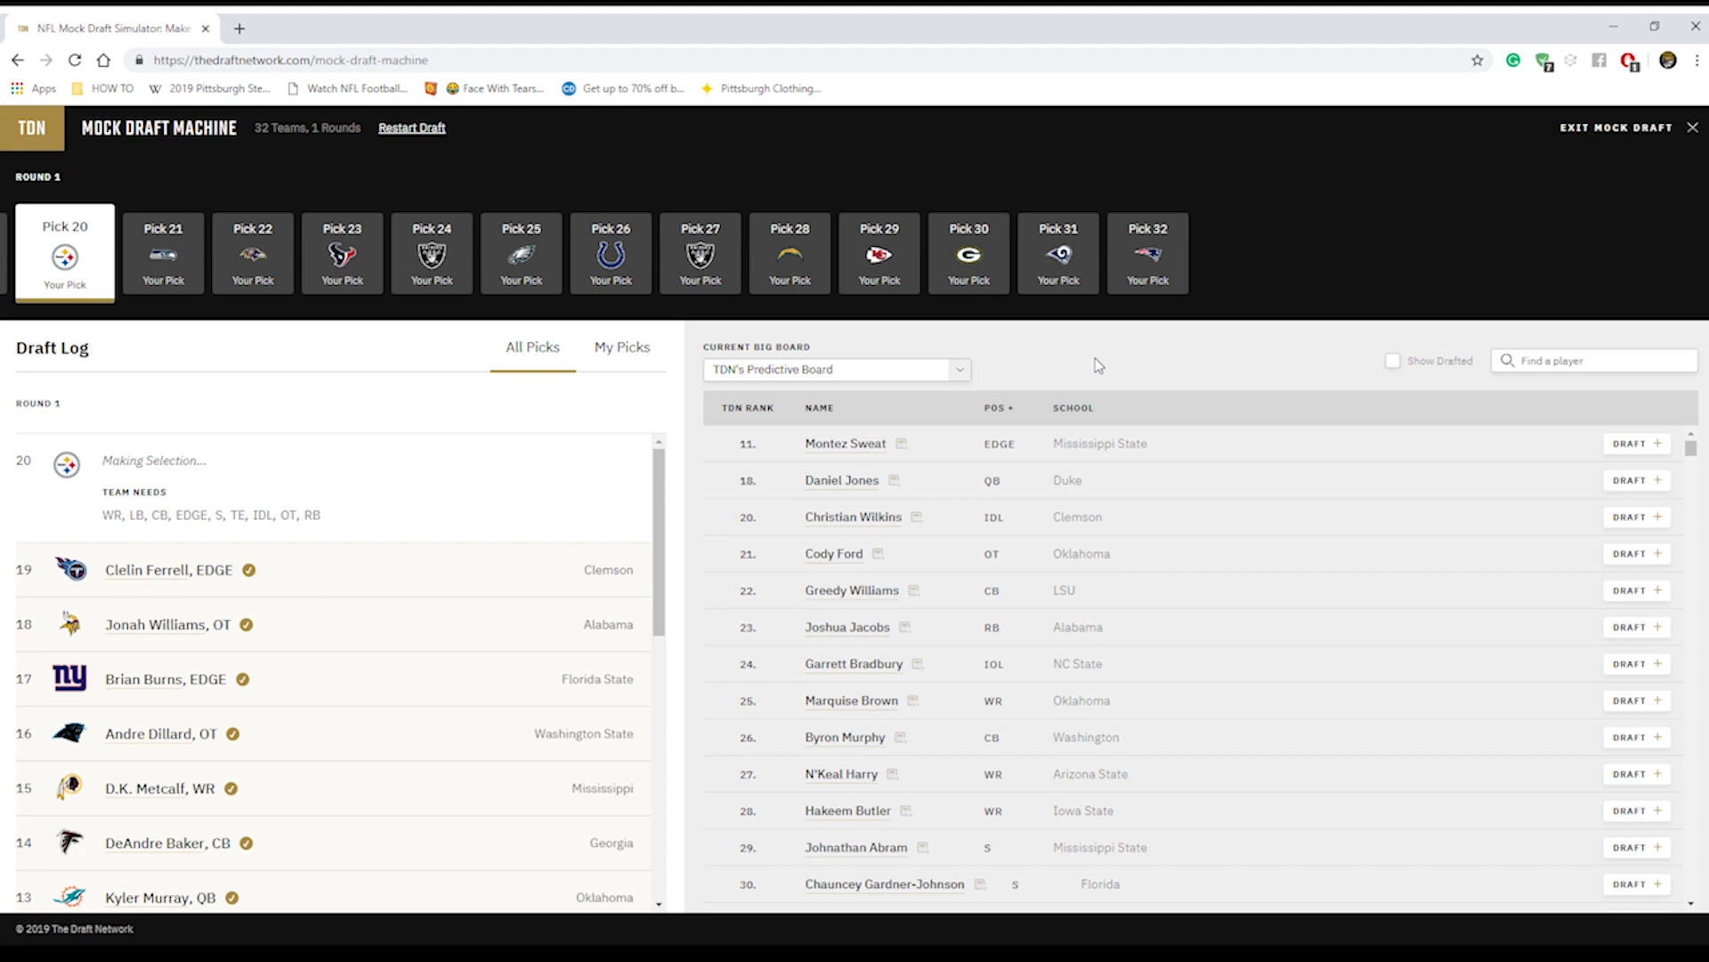
scroll(912, 523, down, 1)
scroll(916, 526, down, 4)
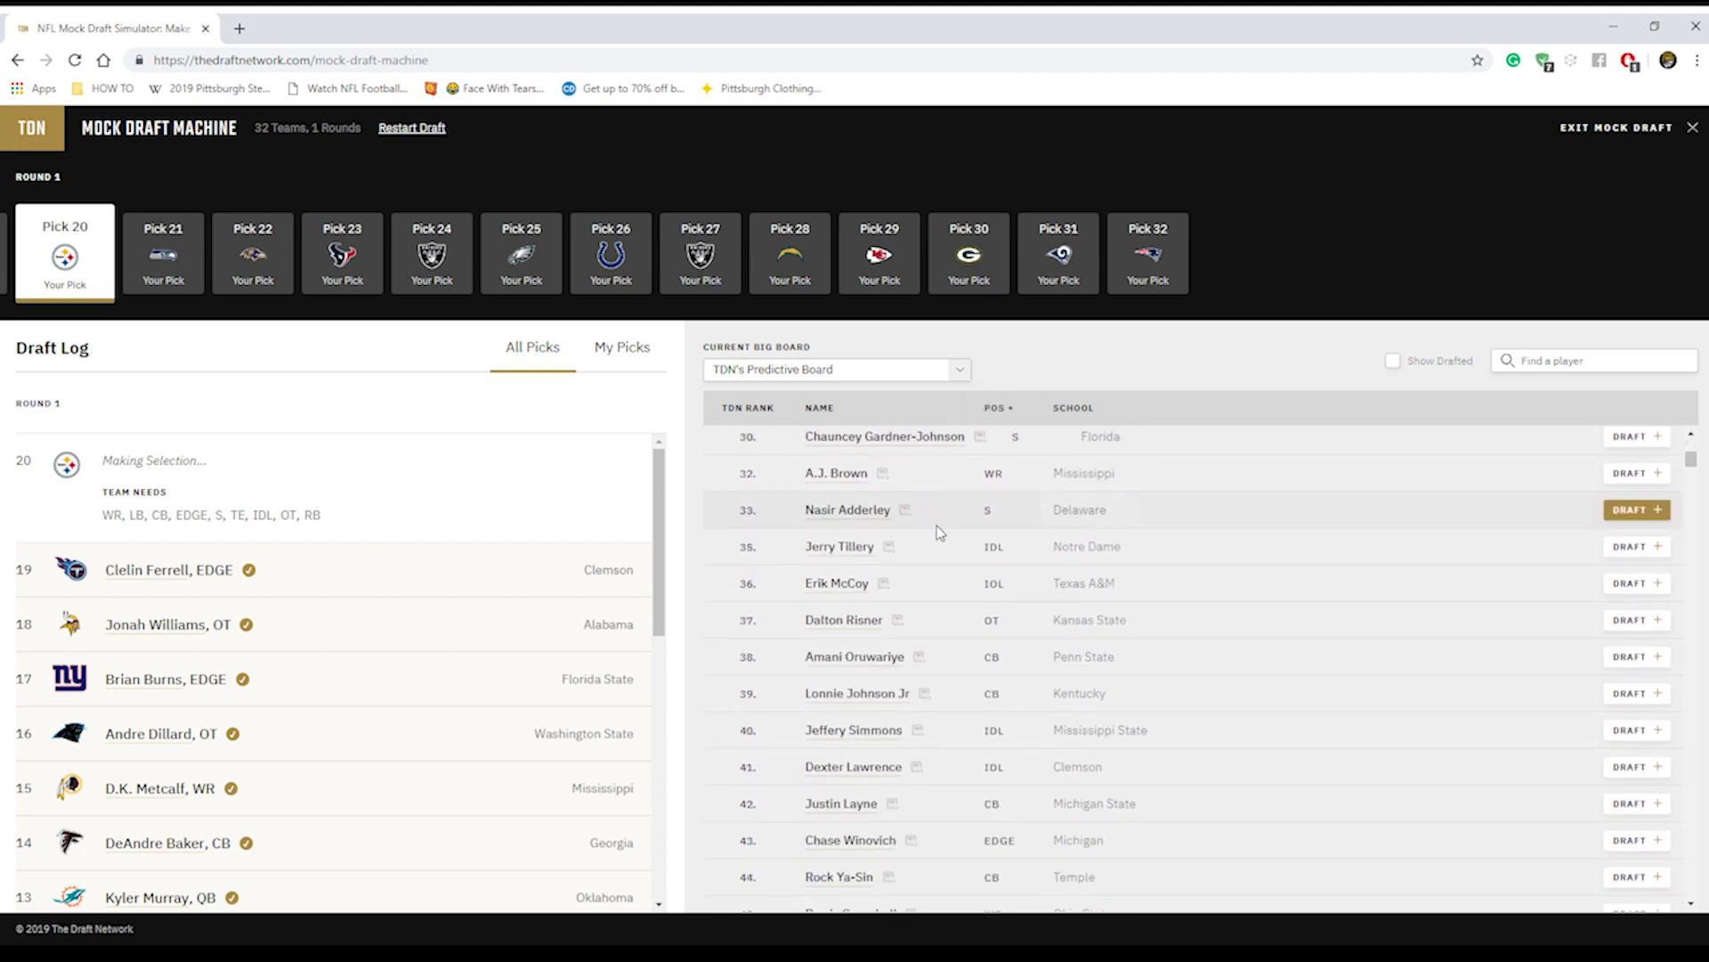
scroll(958, 557, up, 5)
mouse_move(997, 407)
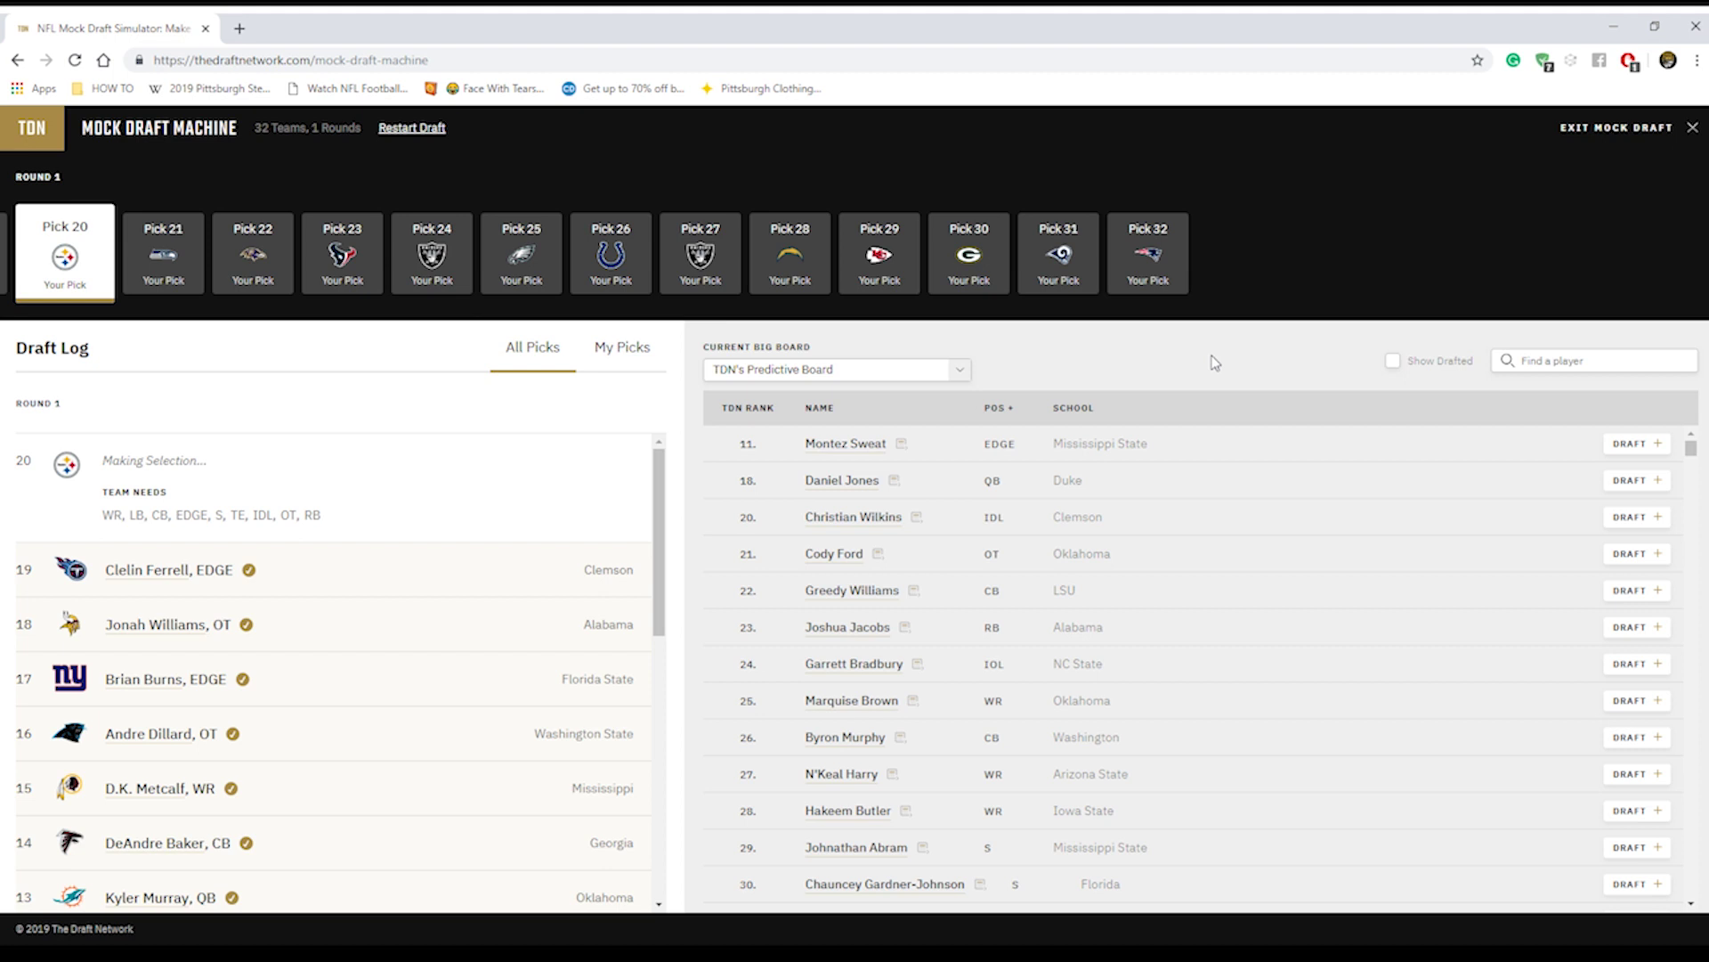
click(852, 591)
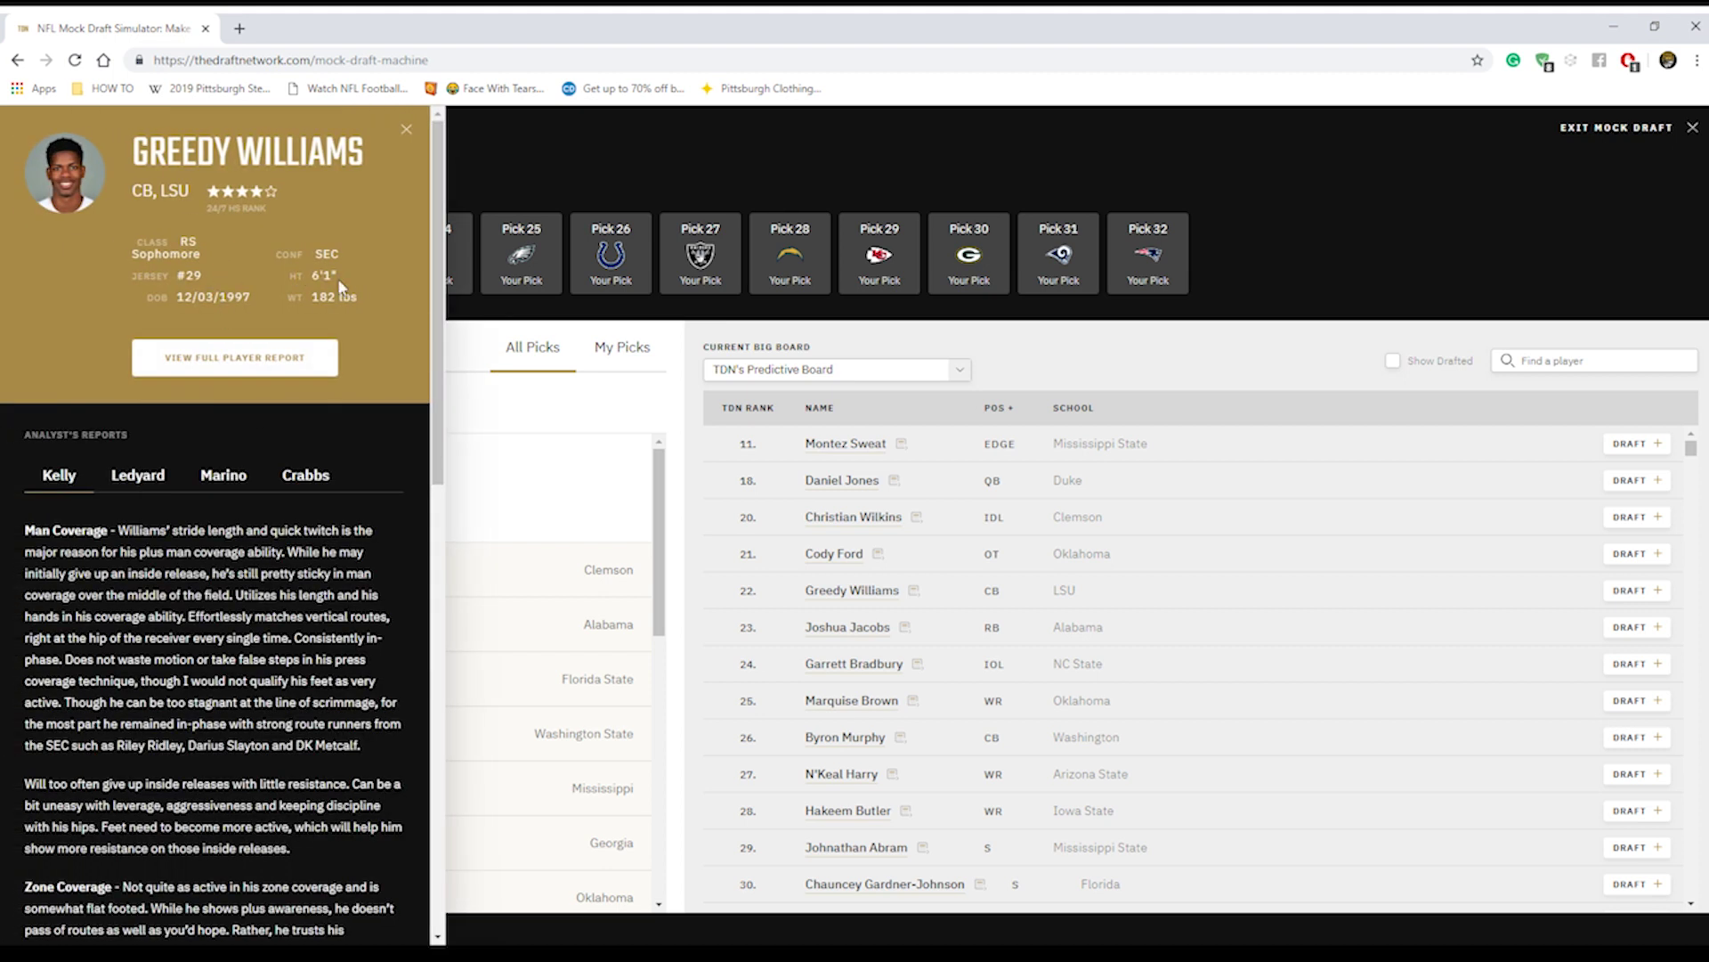
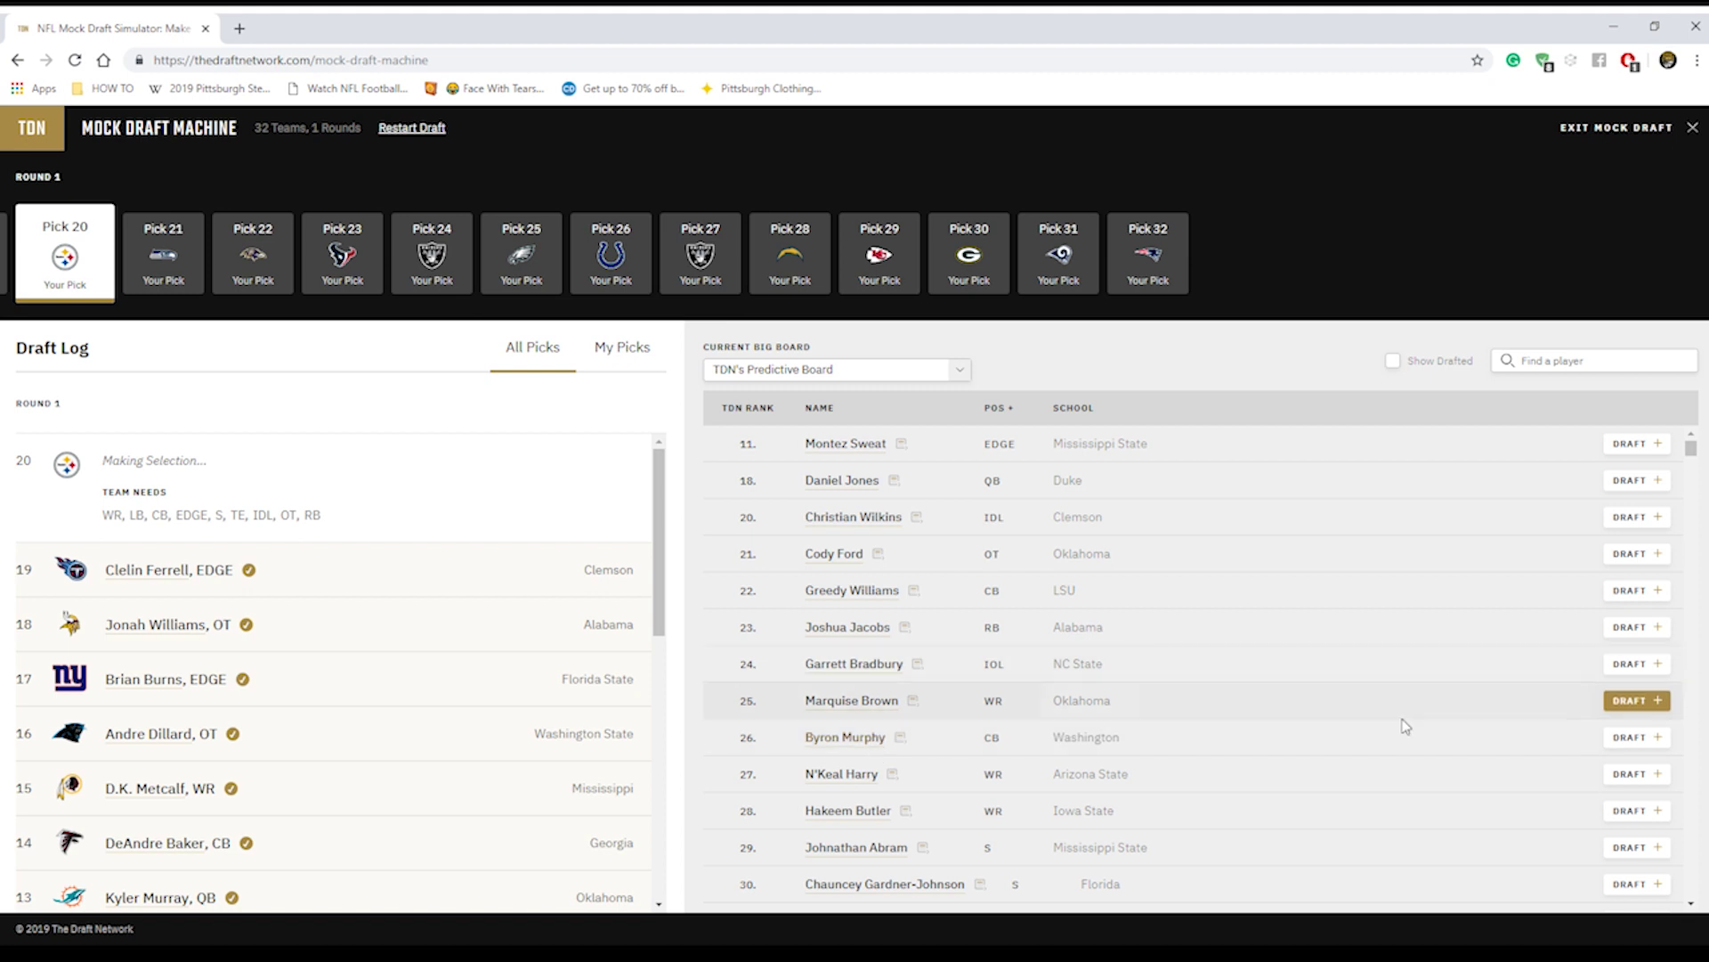
click(1660, 738)
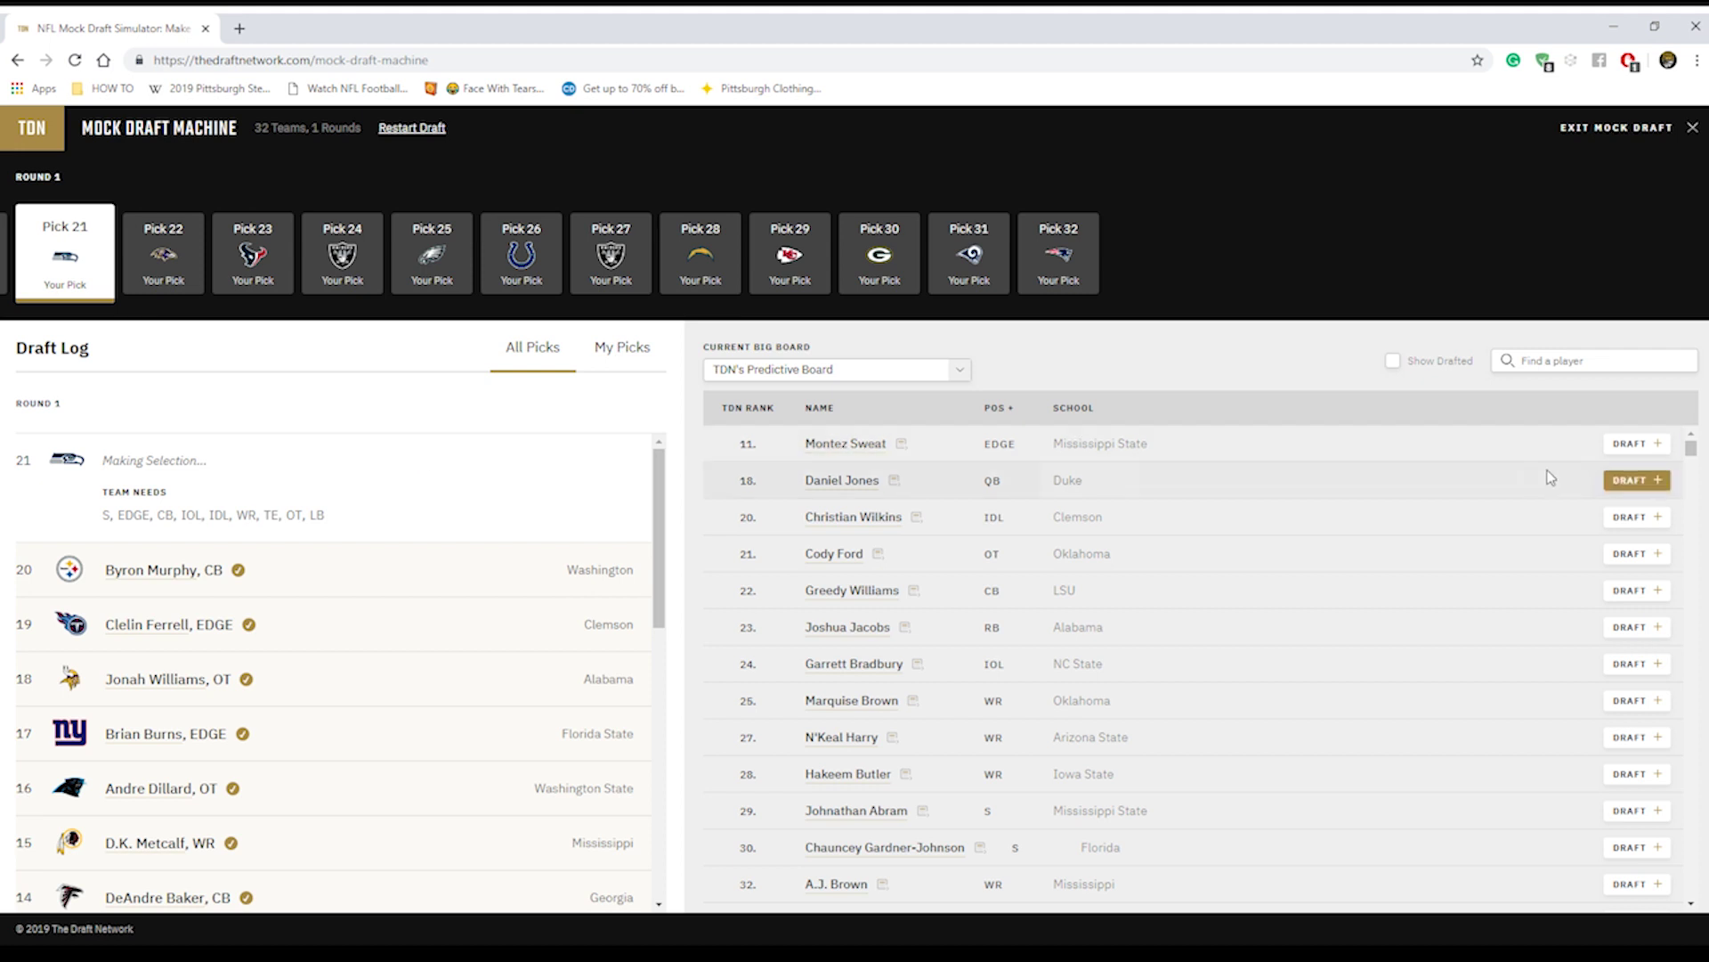
Draft Montez Sweat for the Seattle Seahawks with pick 21 and N'Keal Harry for the Baltimore Ravens with pick 22
click(1635, 443)
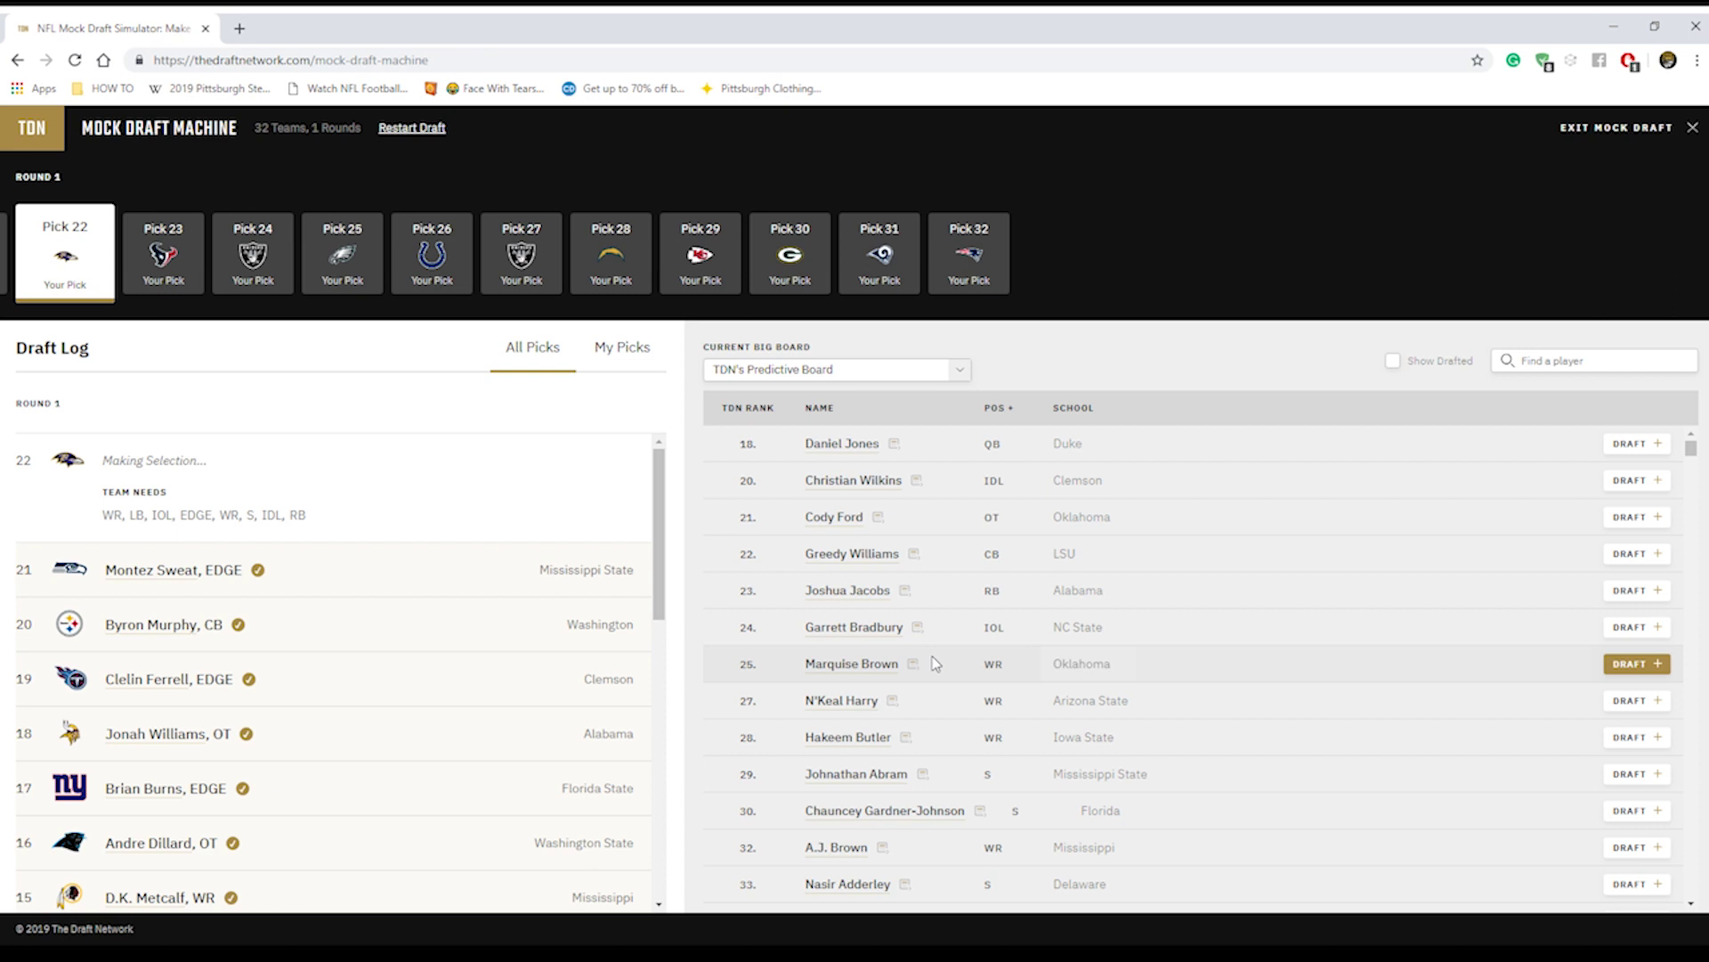
click(1637, 701)
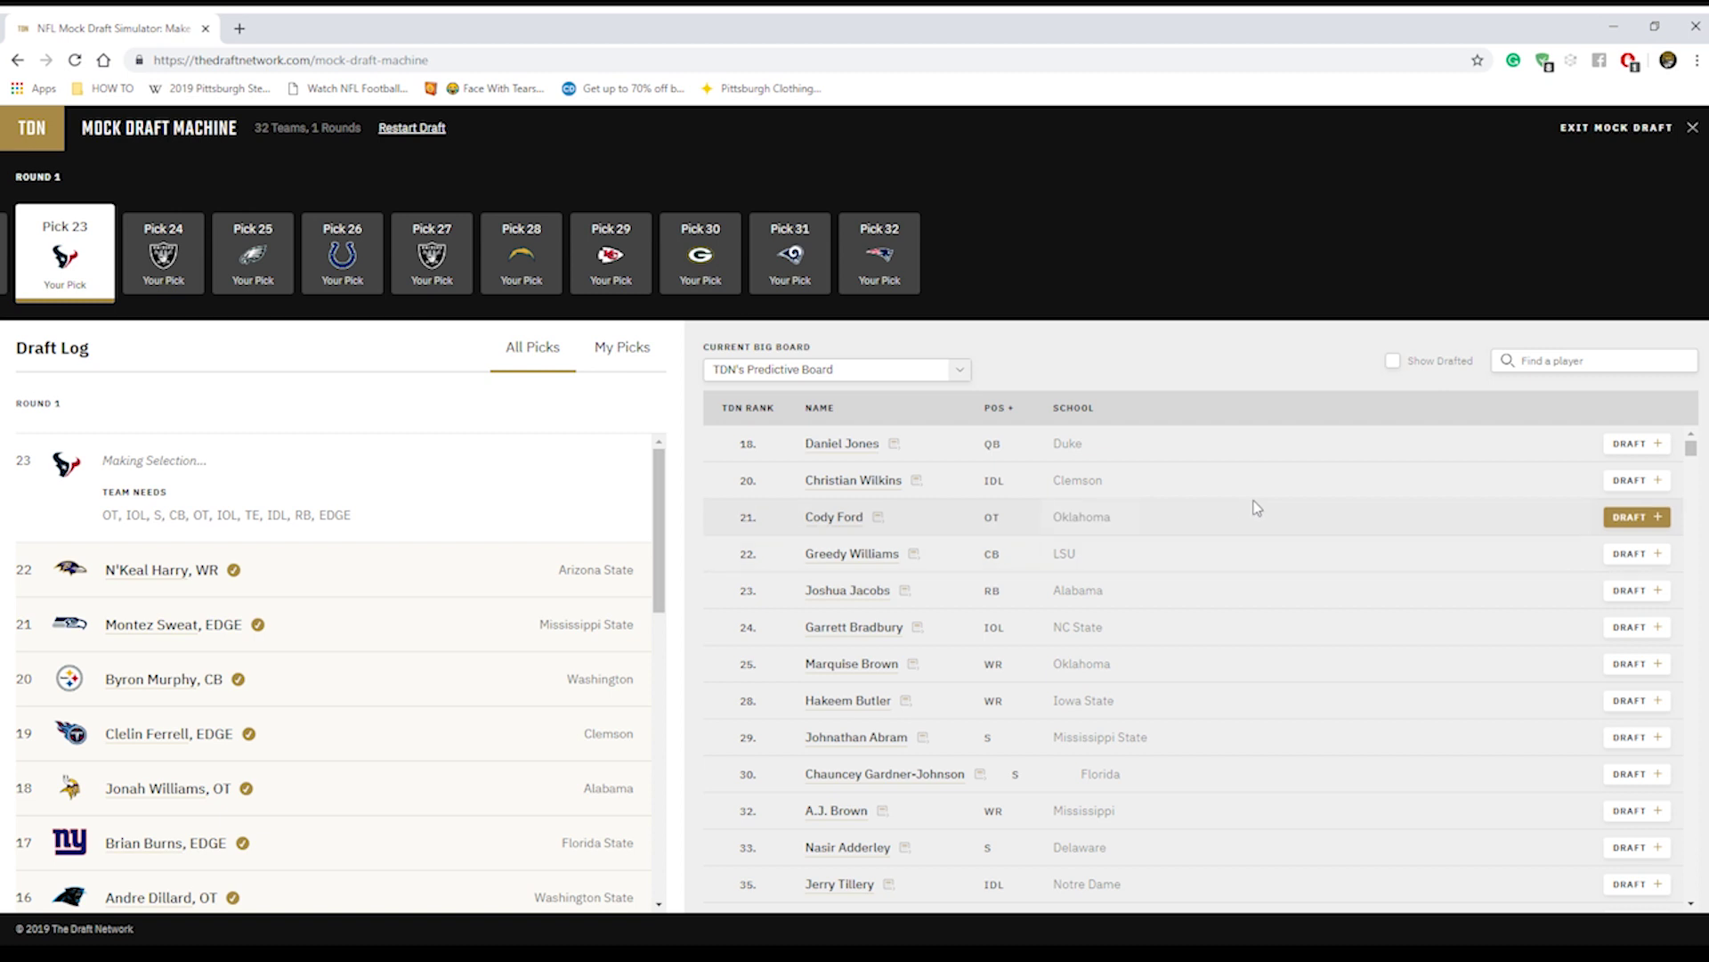
Draft Cody Ford for the Houston Texans with pick 23 and Joshua Jacobs for the Raiders with pick 24
click(1622, 525)
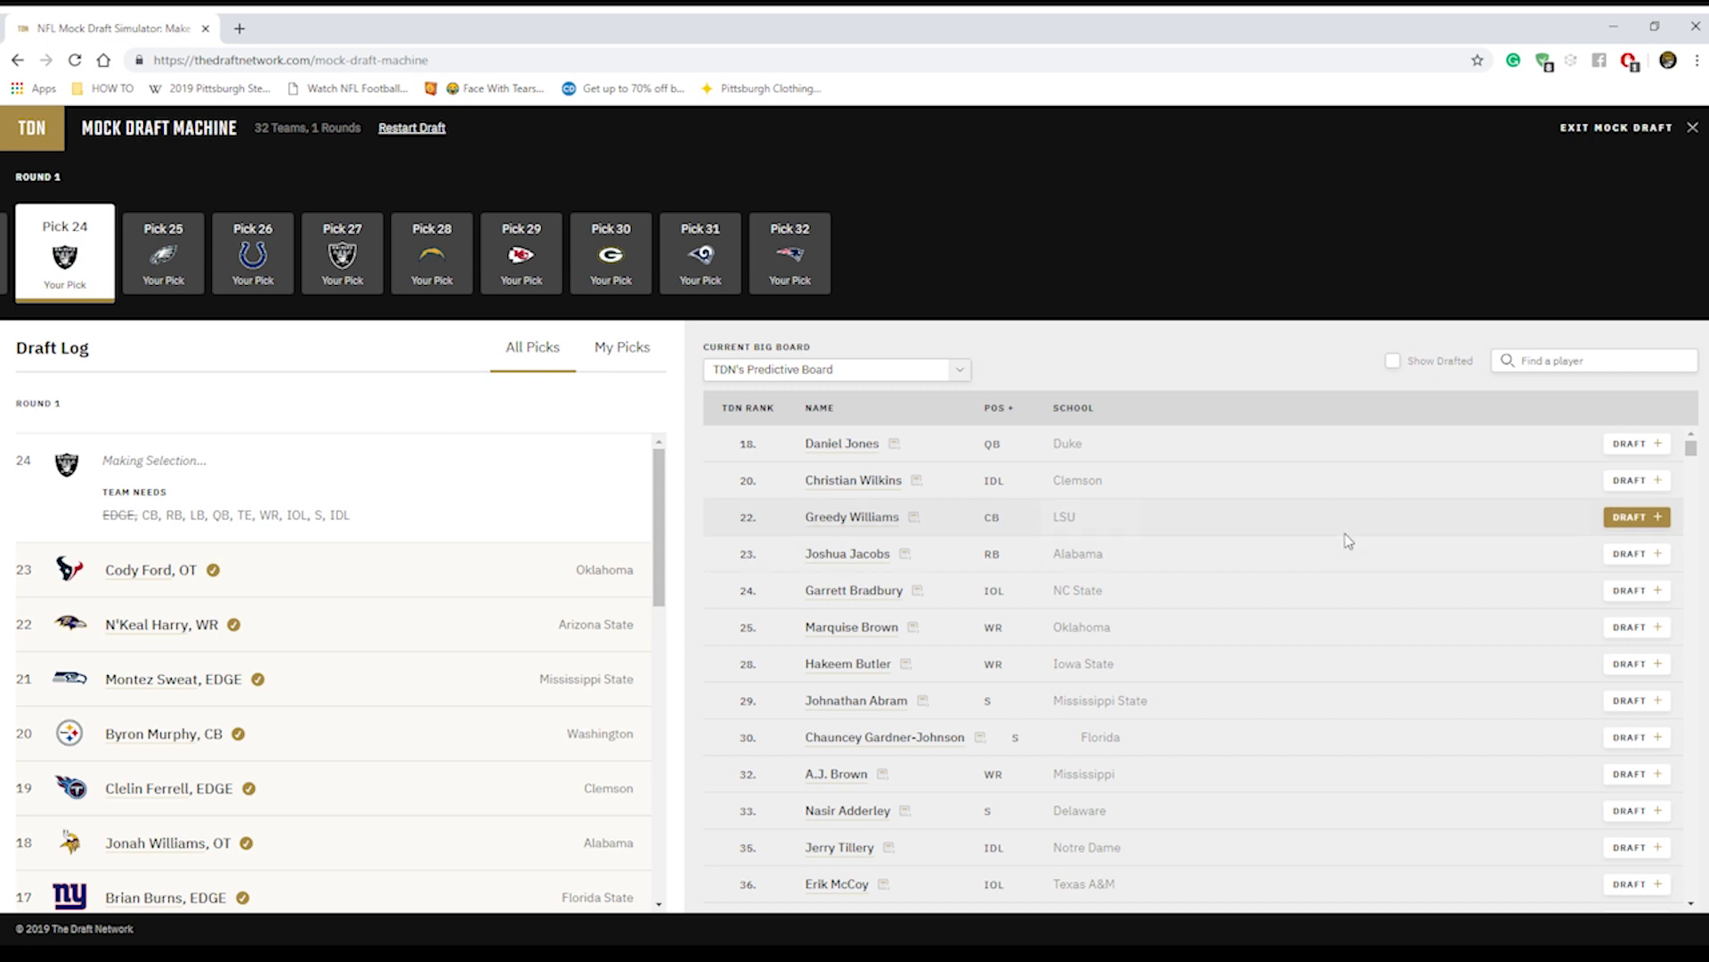
click(1654, 554)
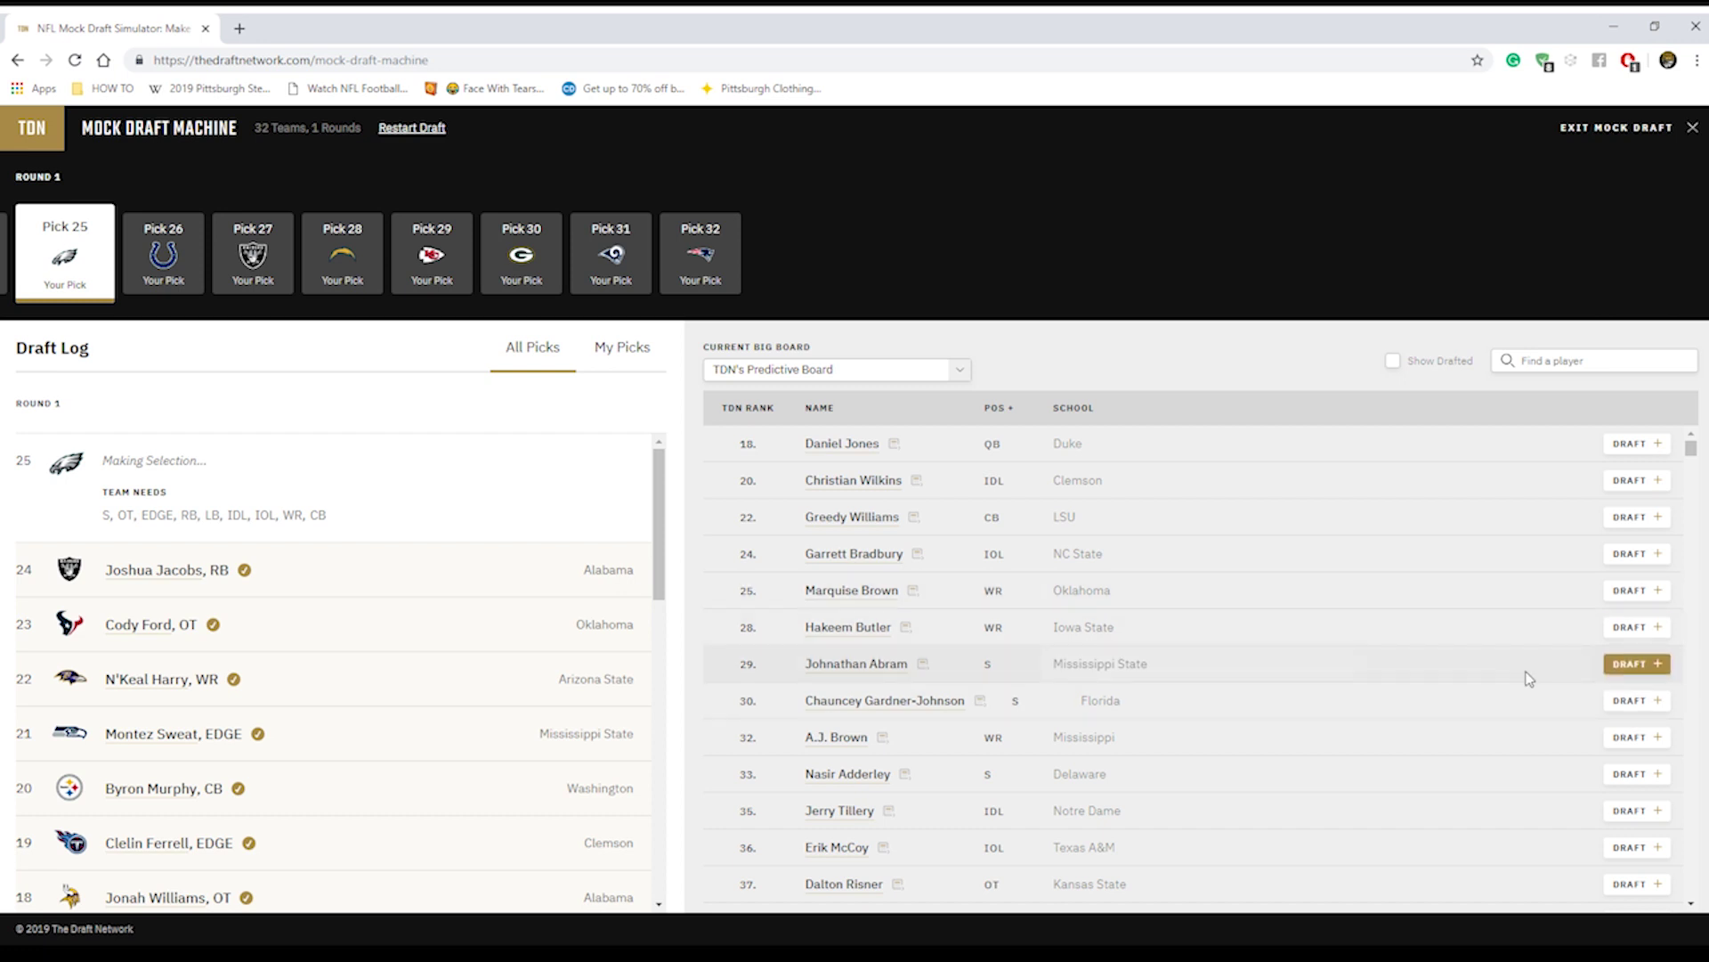
Draft Johnathan Abram for the Philadelphia Eagles with pick 25 and Christian Wilkins for the Indianapolis Colts with pick 26
click(1629, 664)
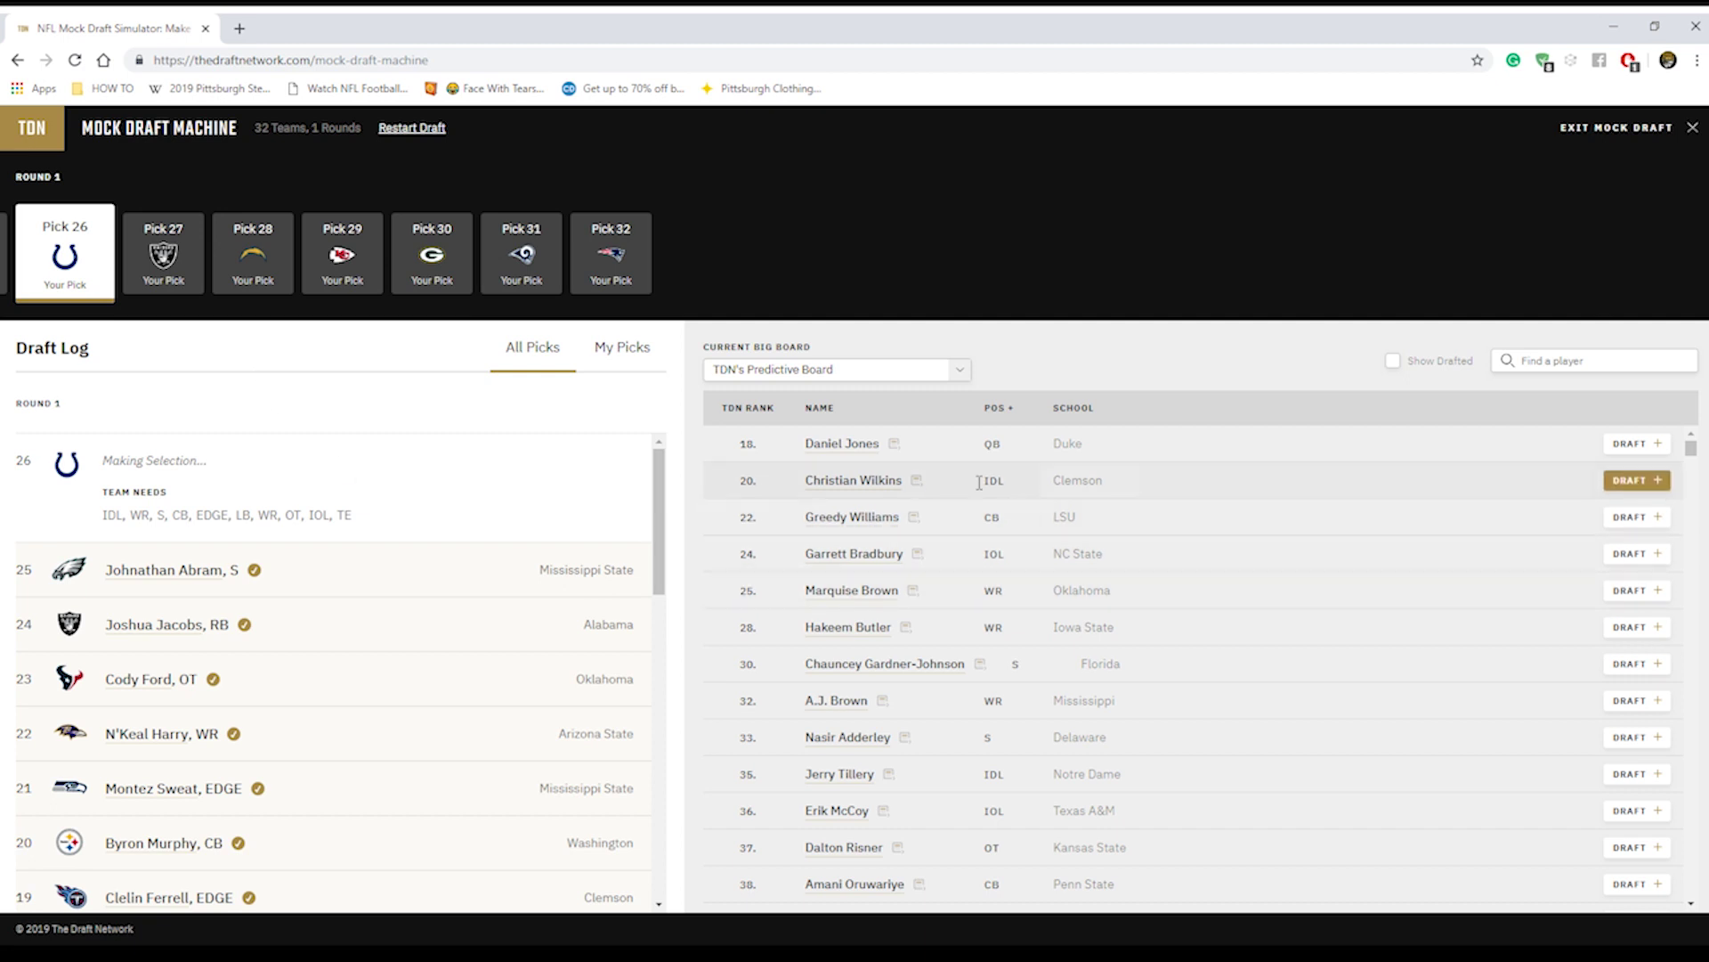
click(1637, 480)
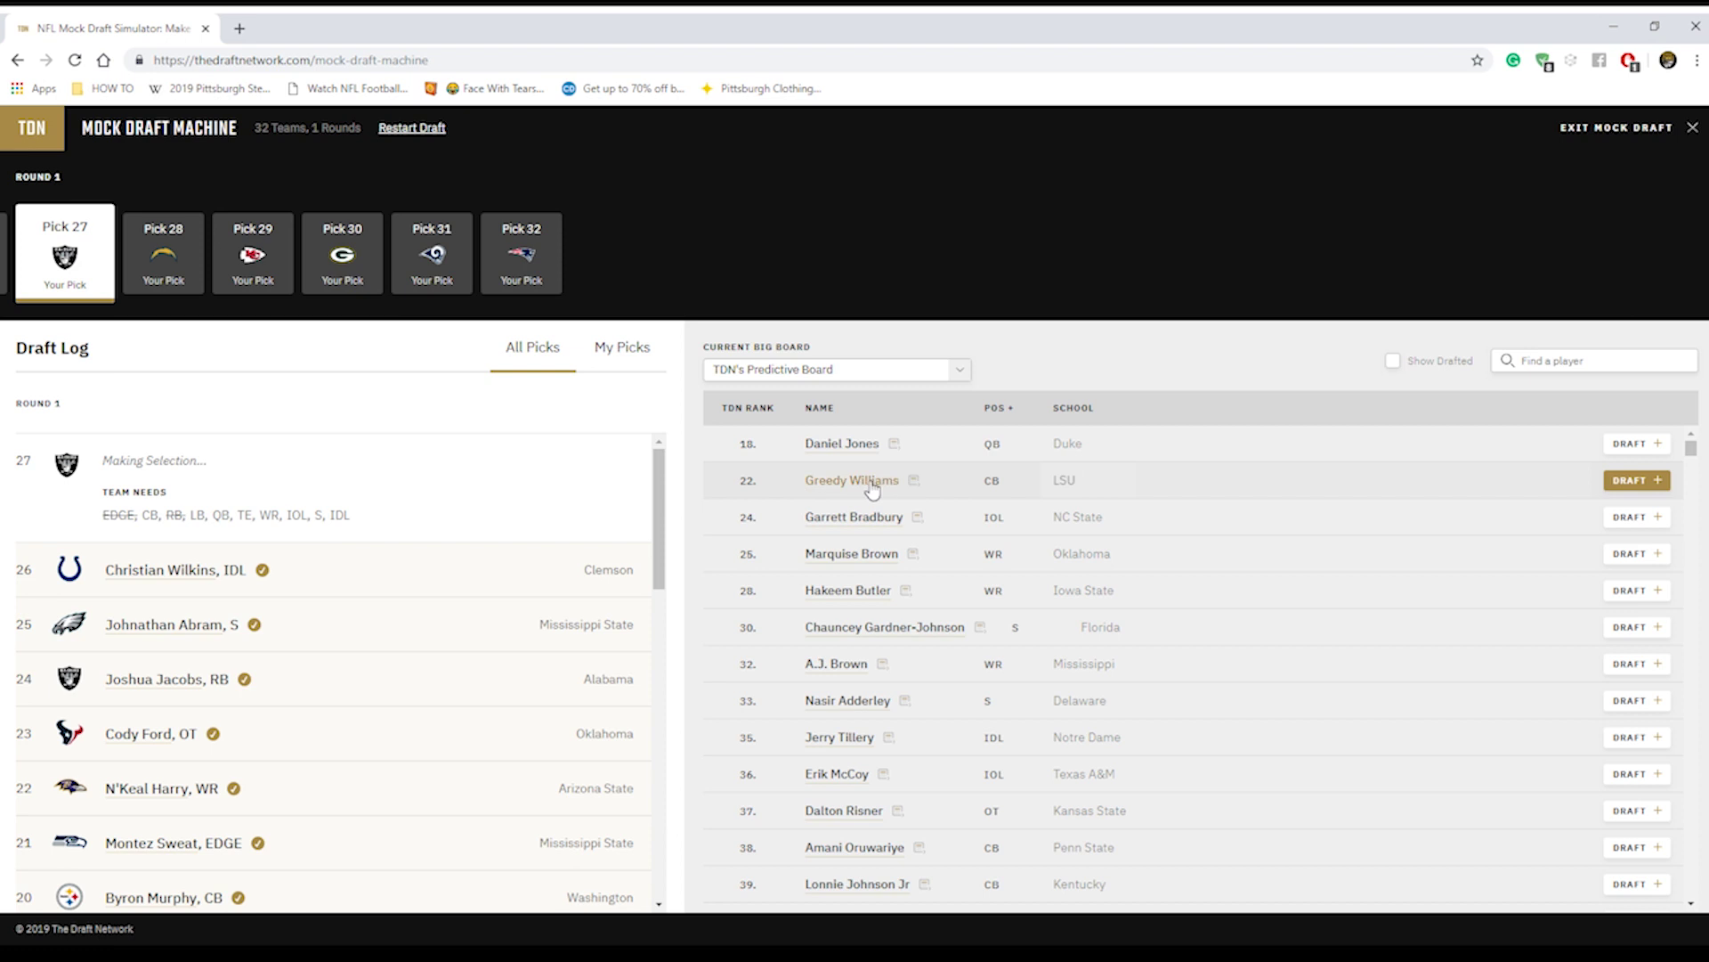
Draft Greedy Williams for the Raiders with pick 27 and, after viewing his profile, Dexter Lawrence for the Chargers with pick 28
click(1647, 482)
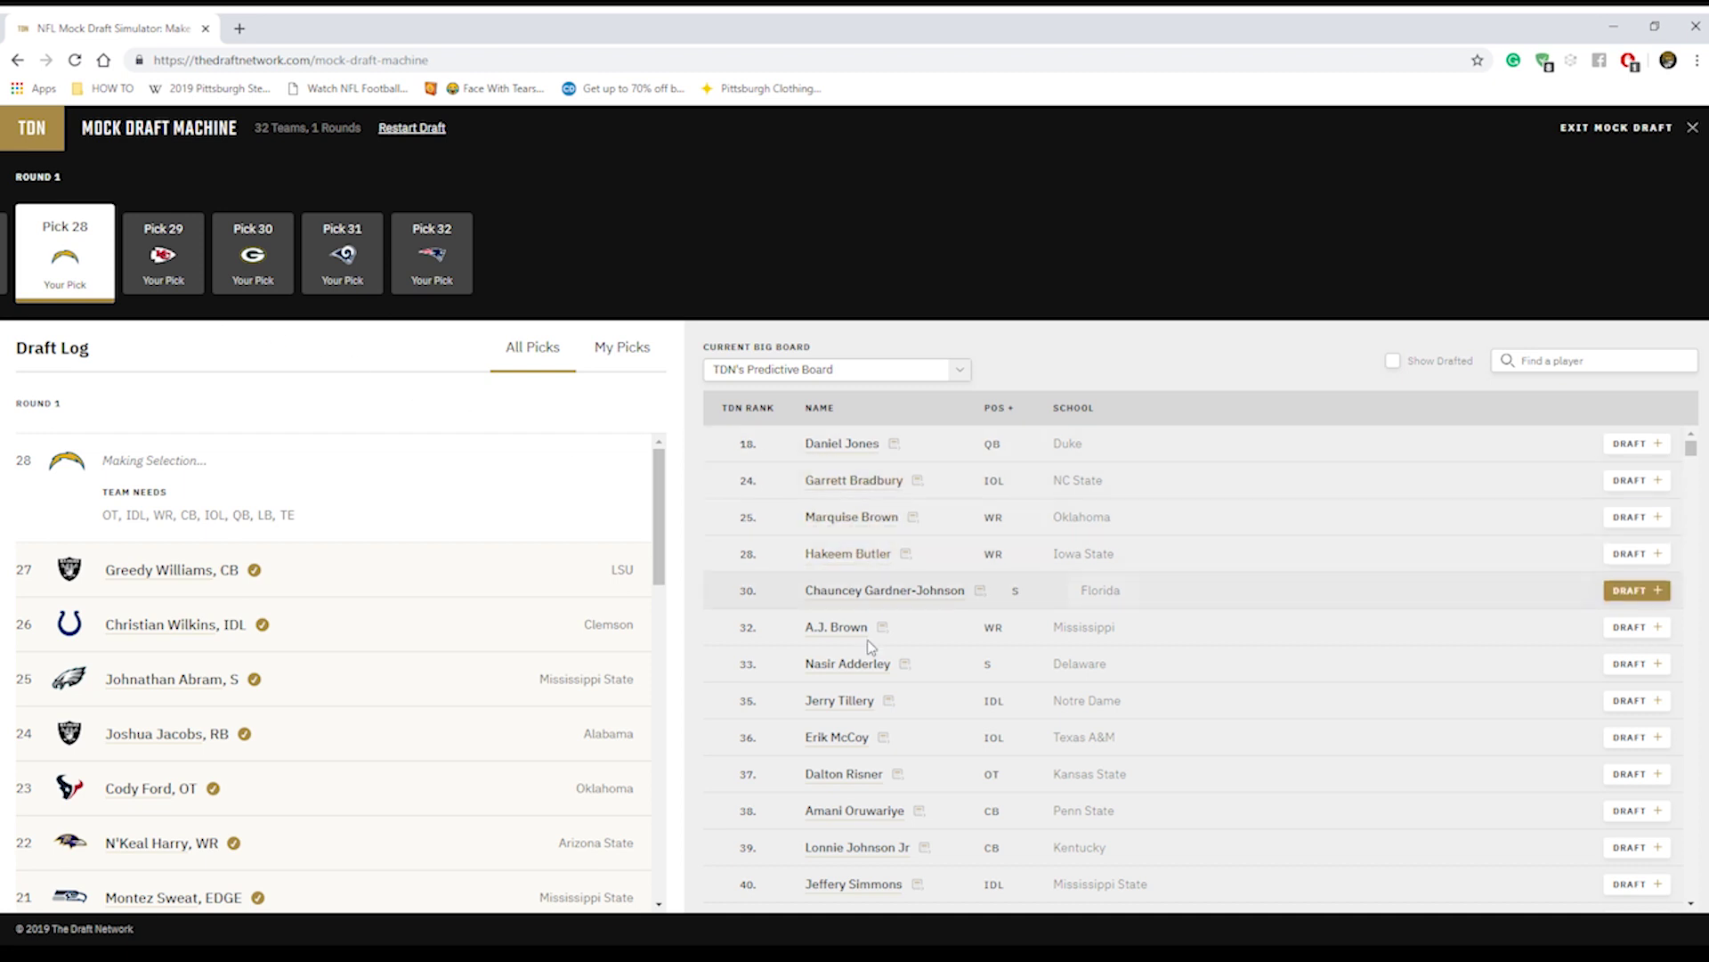
scroll(854, 703, down, 1)
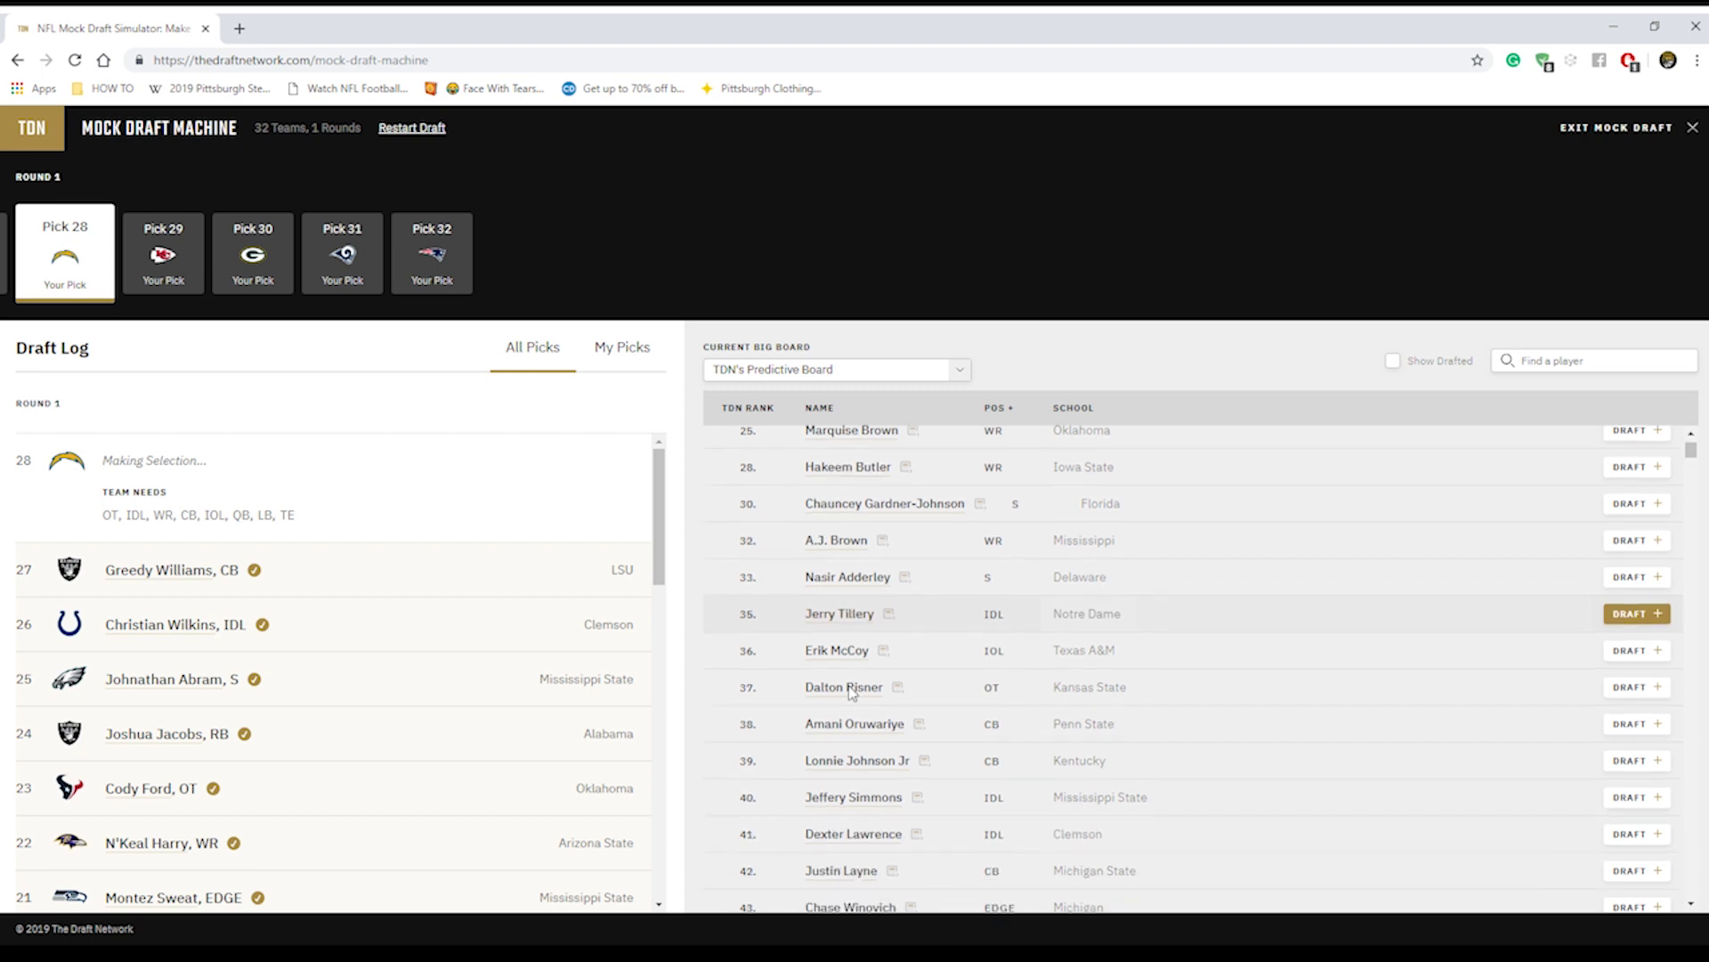
click(872, 832)
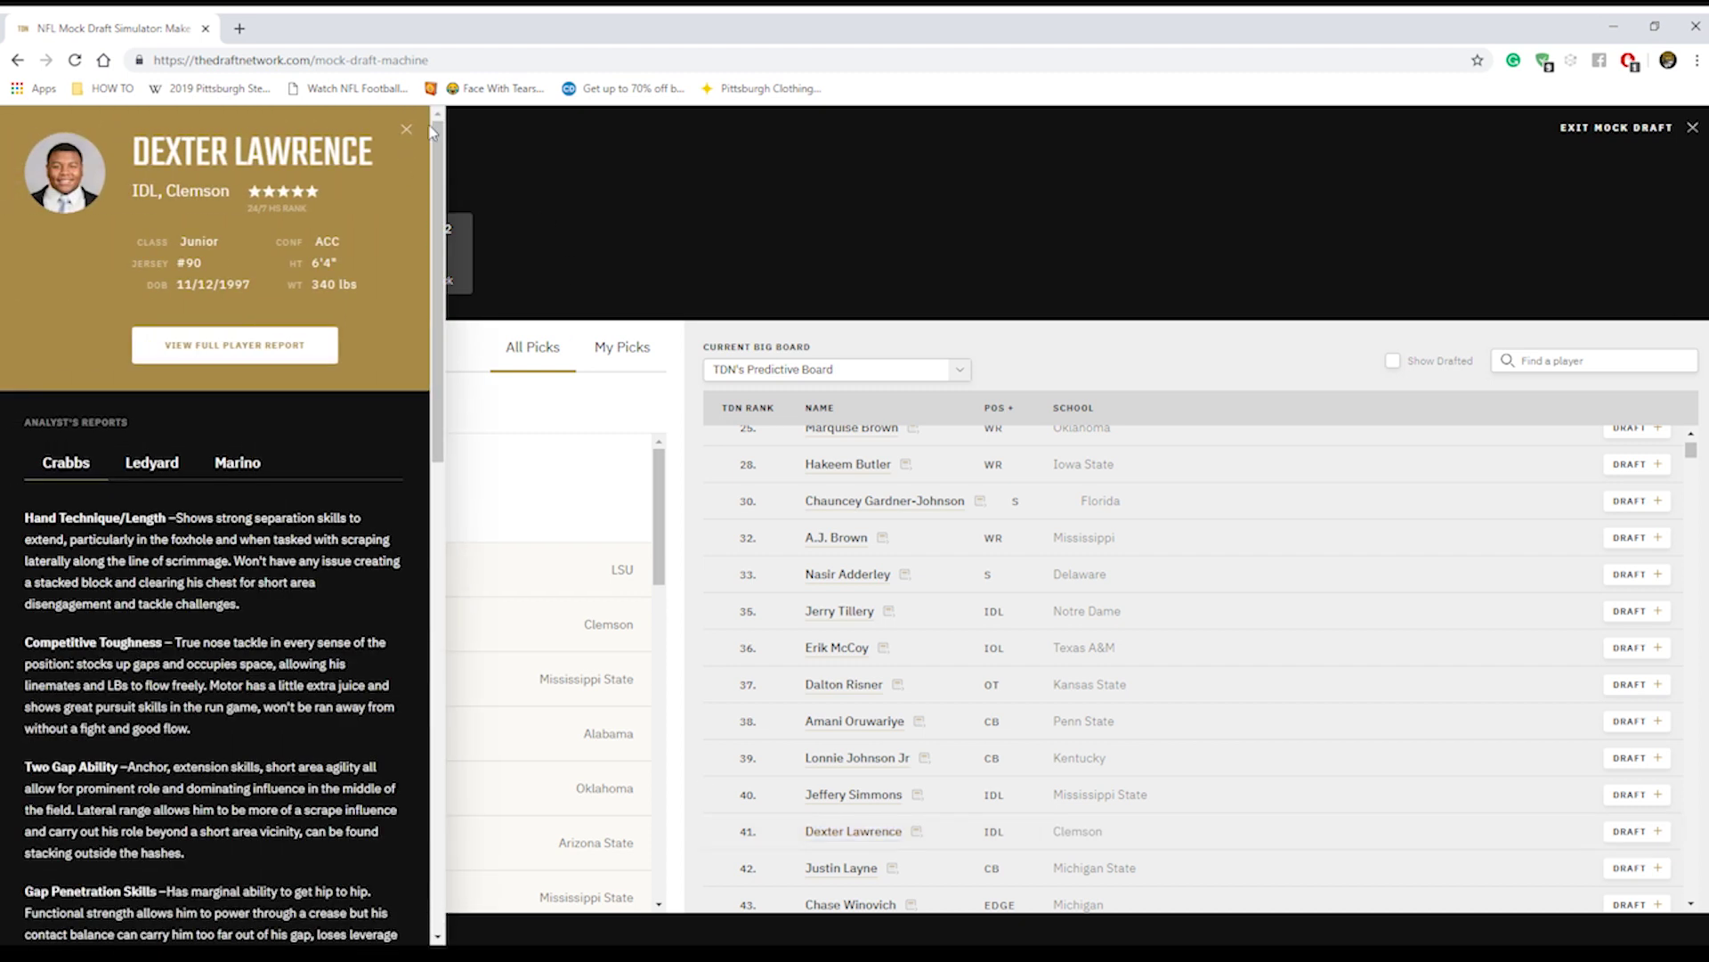
click(407, 132)
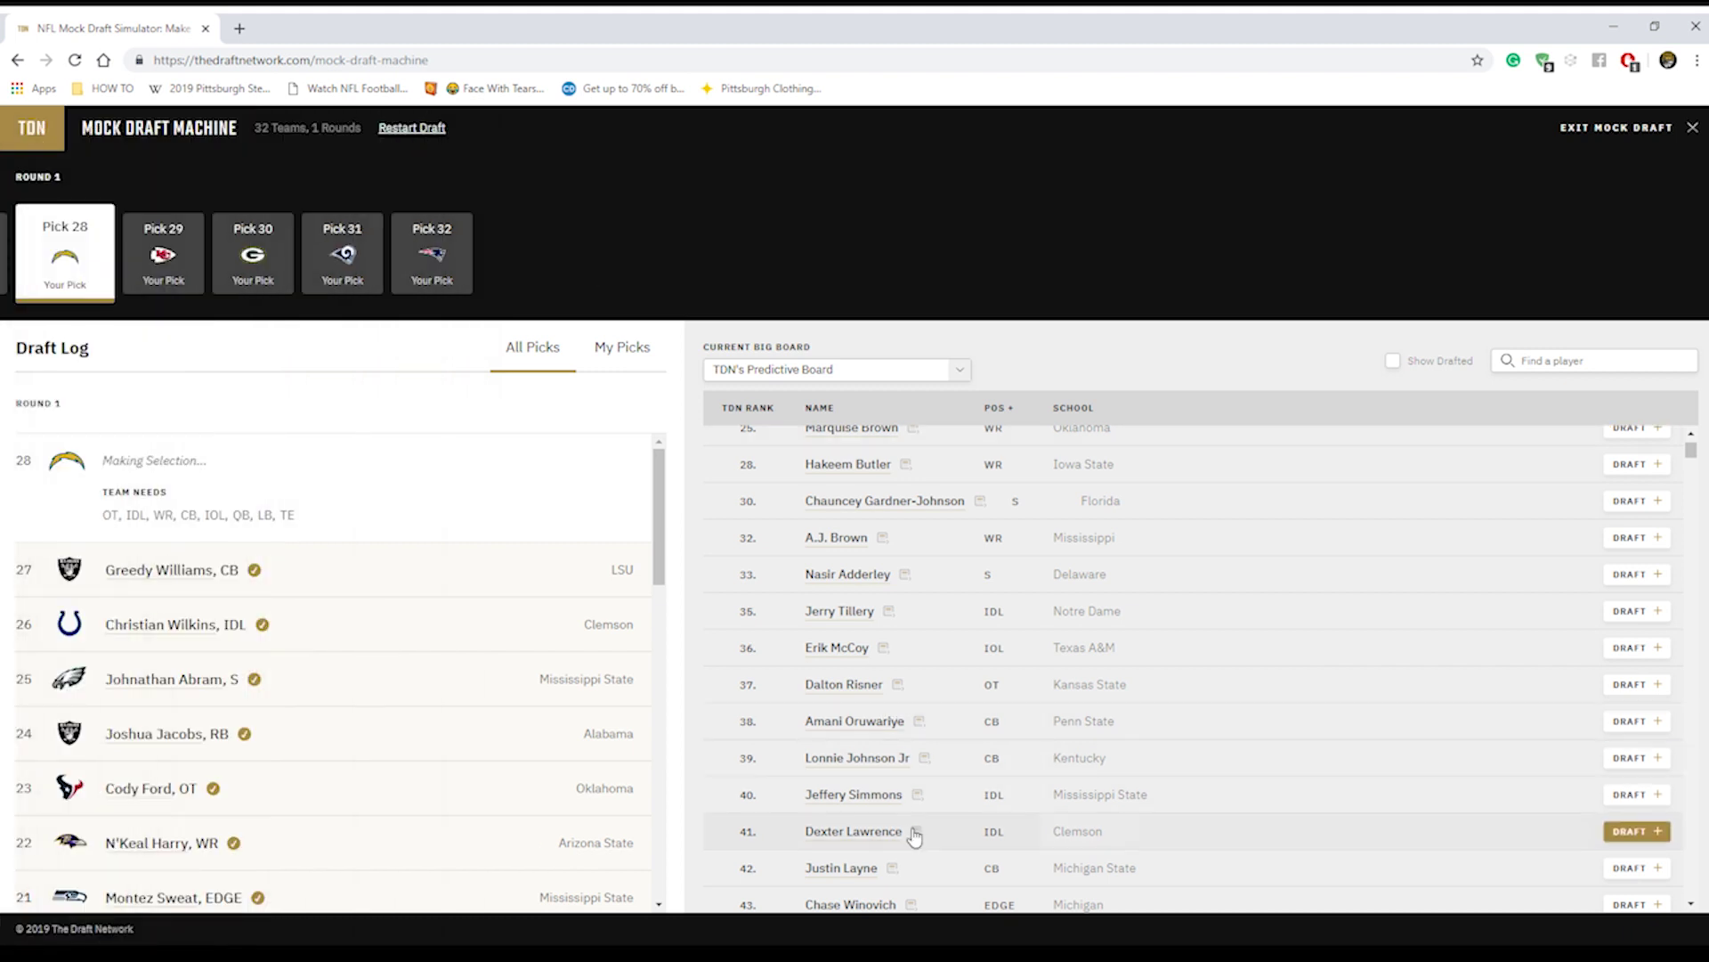
click(1626, 833)
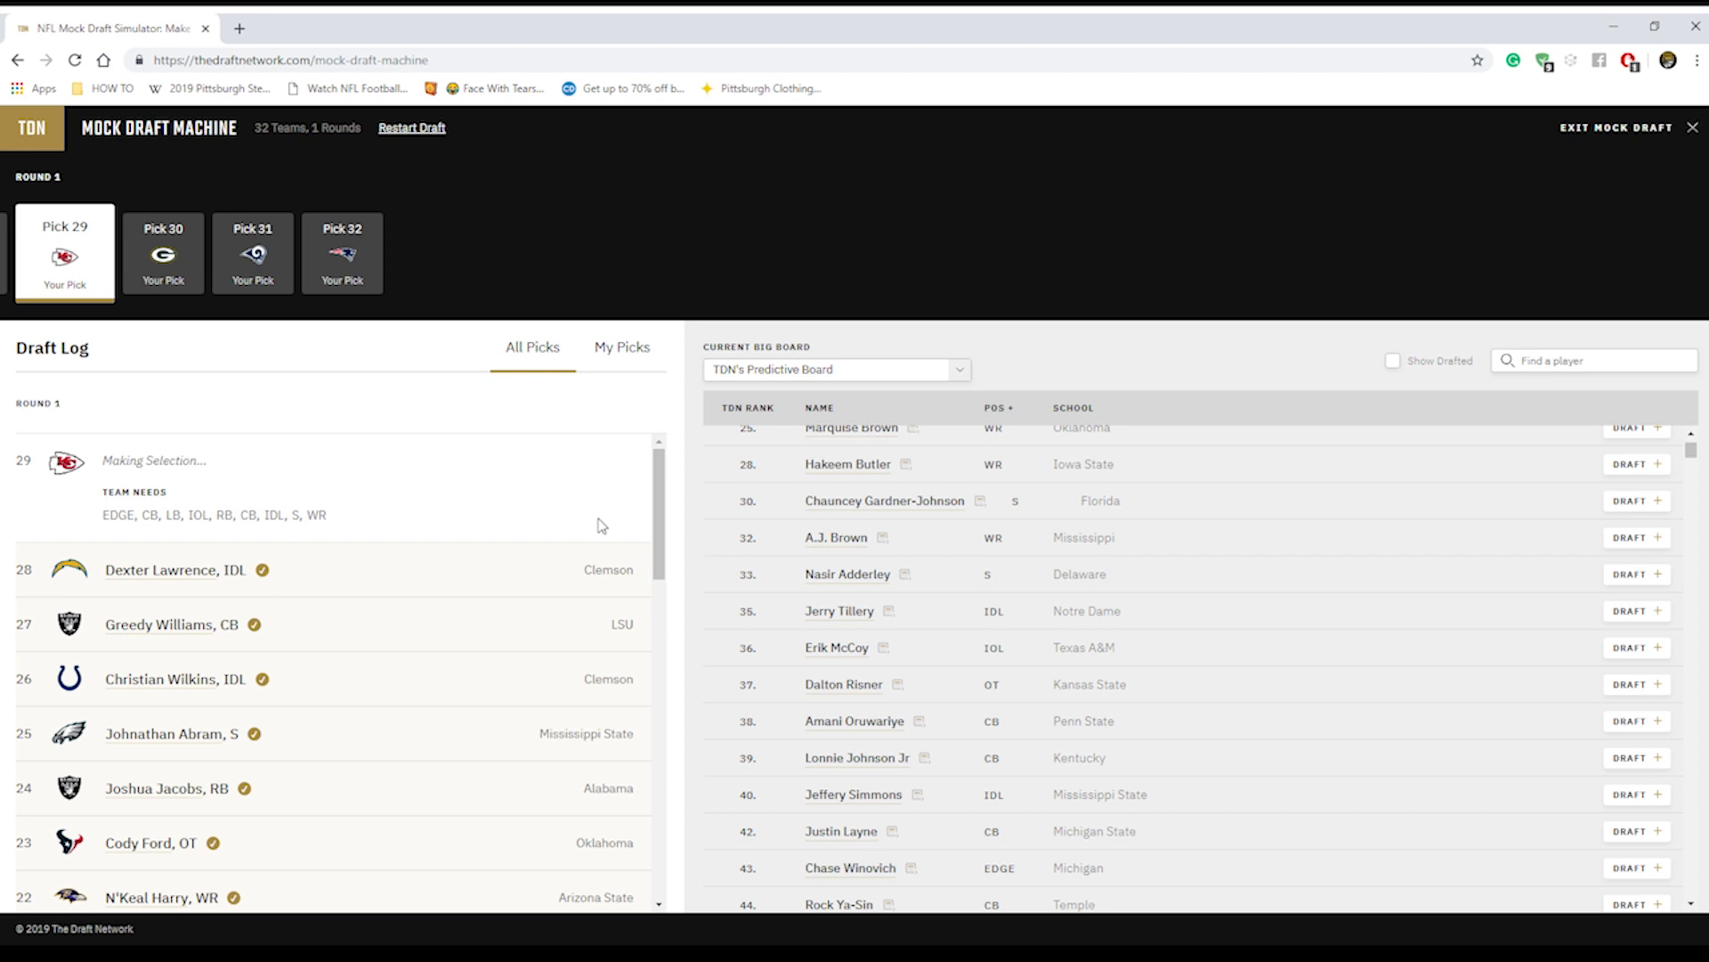
Compare the available prospects and draft safety Nasir Adderley for the Kansas City Chiefs with pick 29
scroll(798, 566, up, 2)
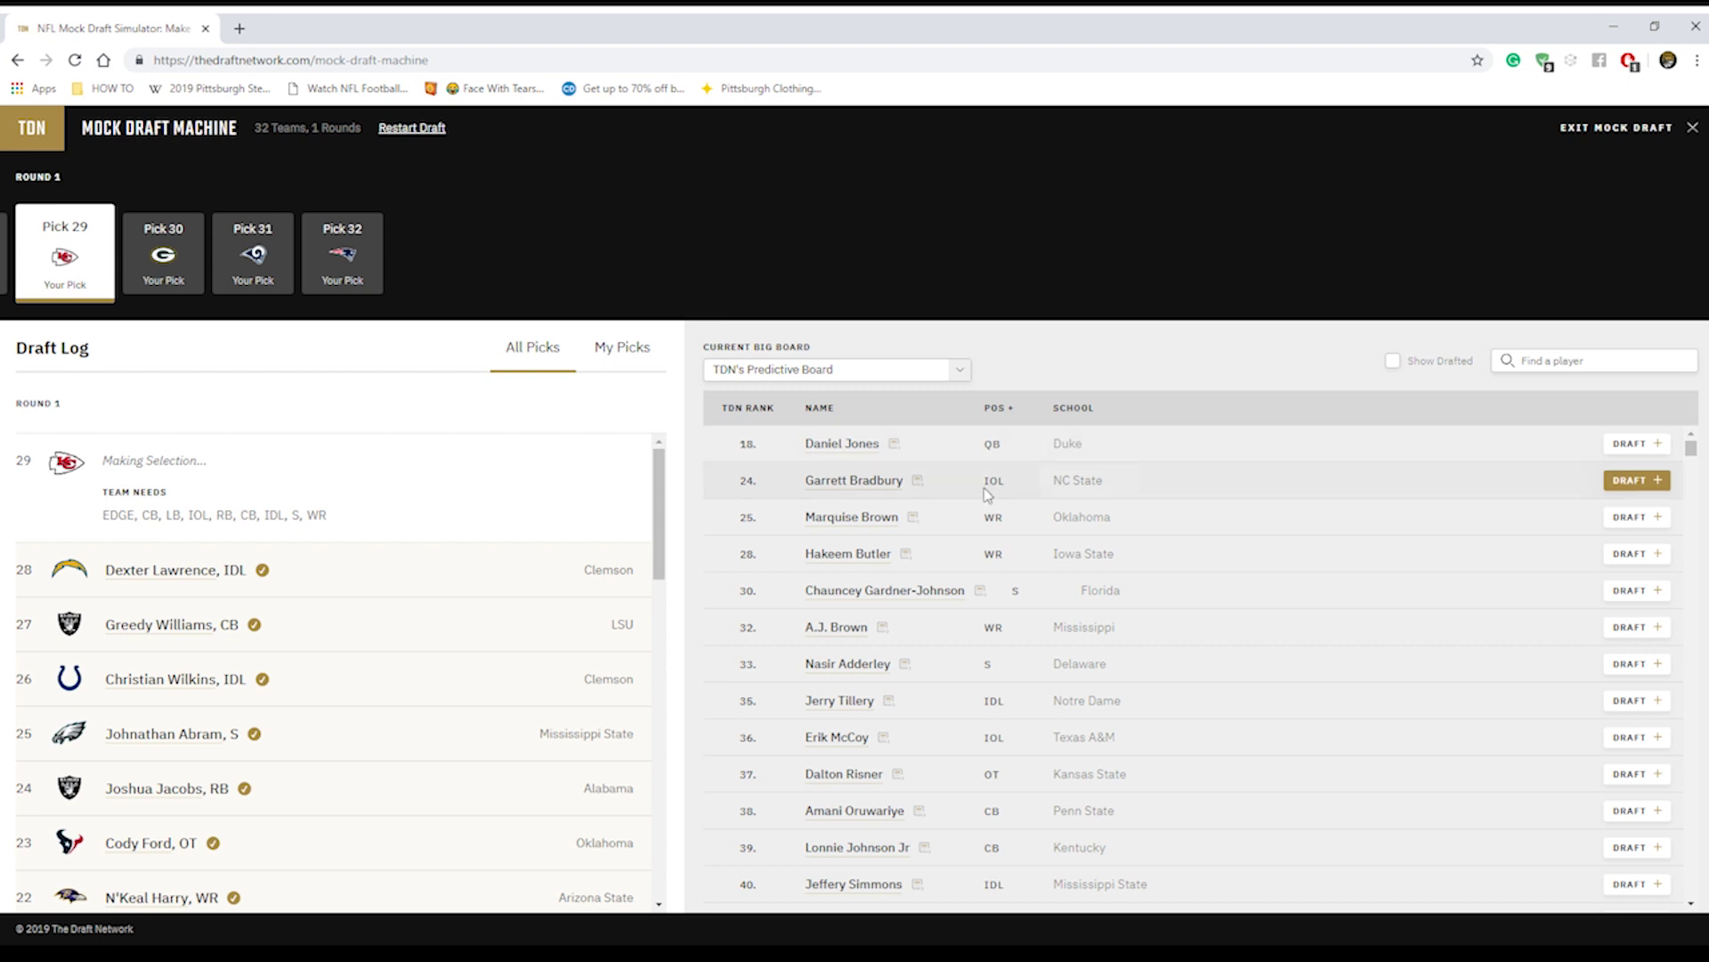
scroll(965, 513, down, 2)
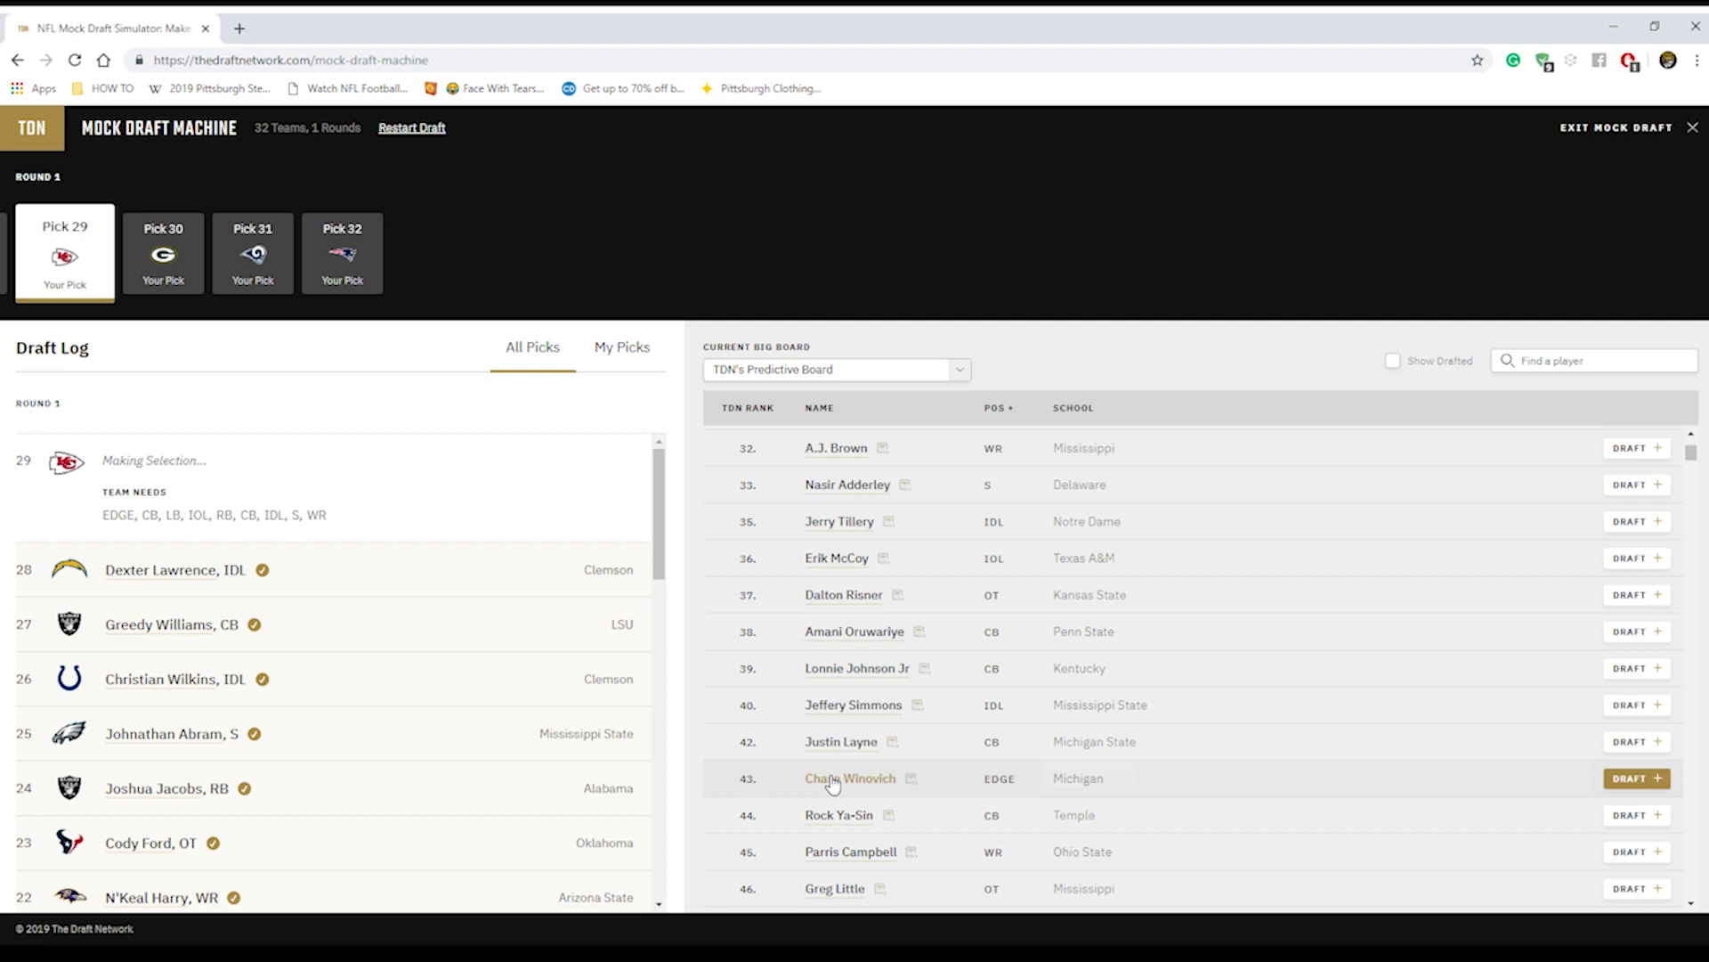
scroll(836, 759, up, 2)
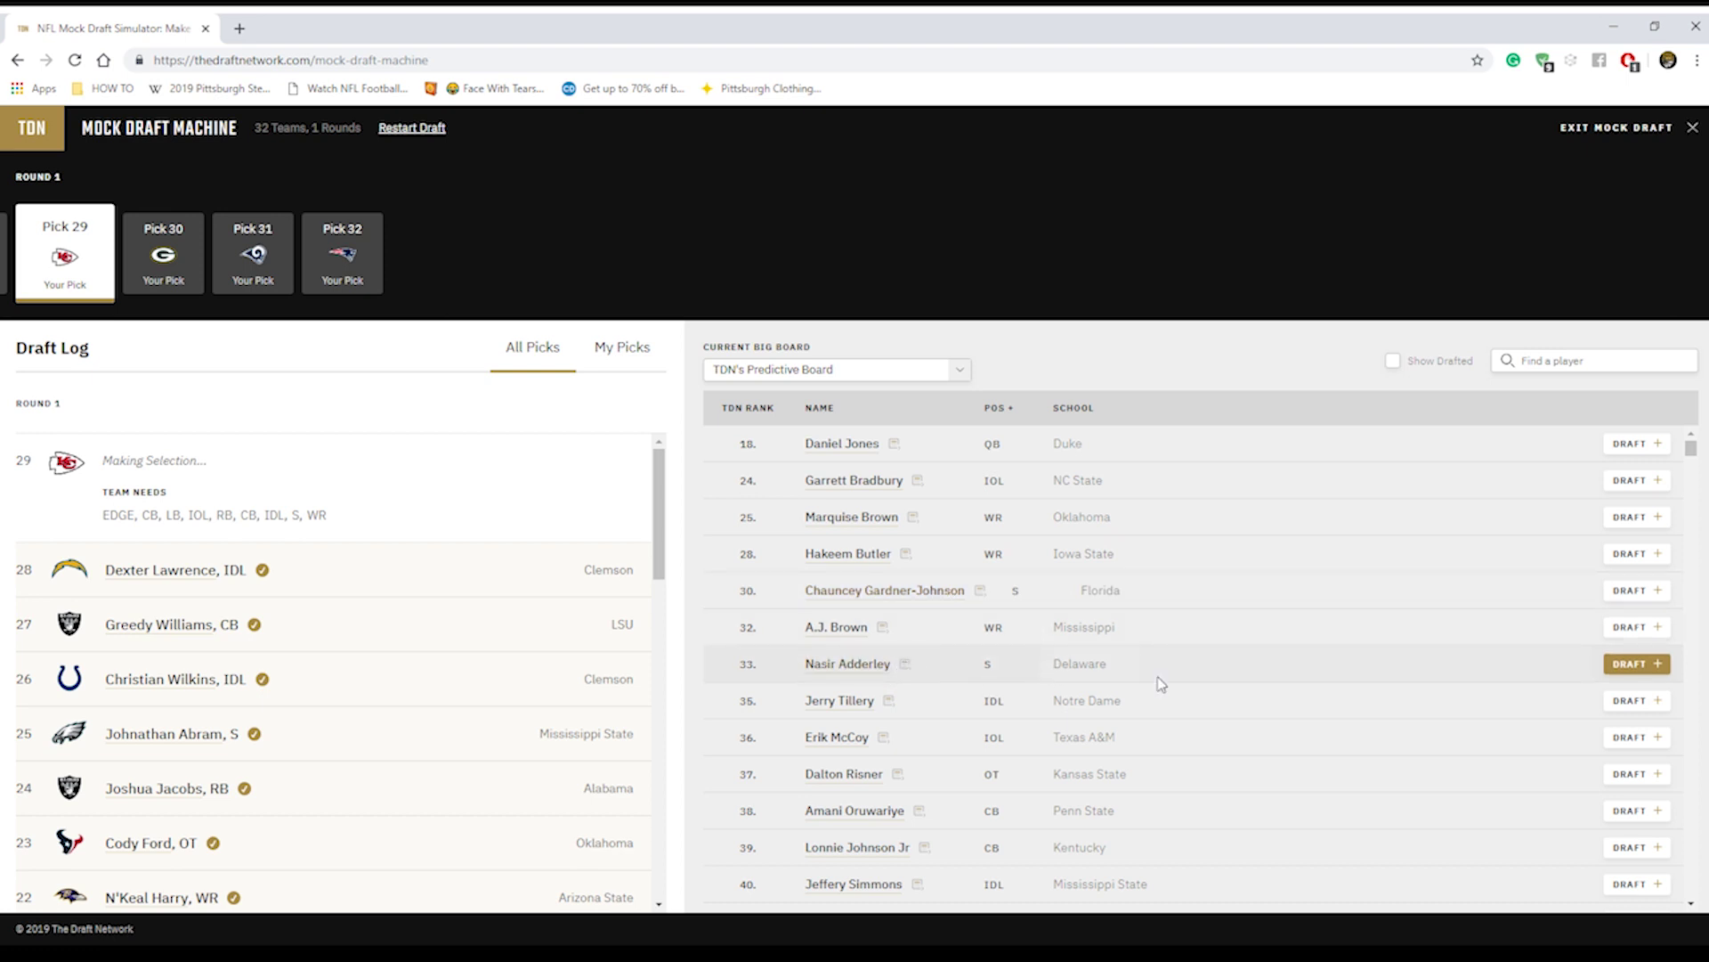
click(1634, 664)
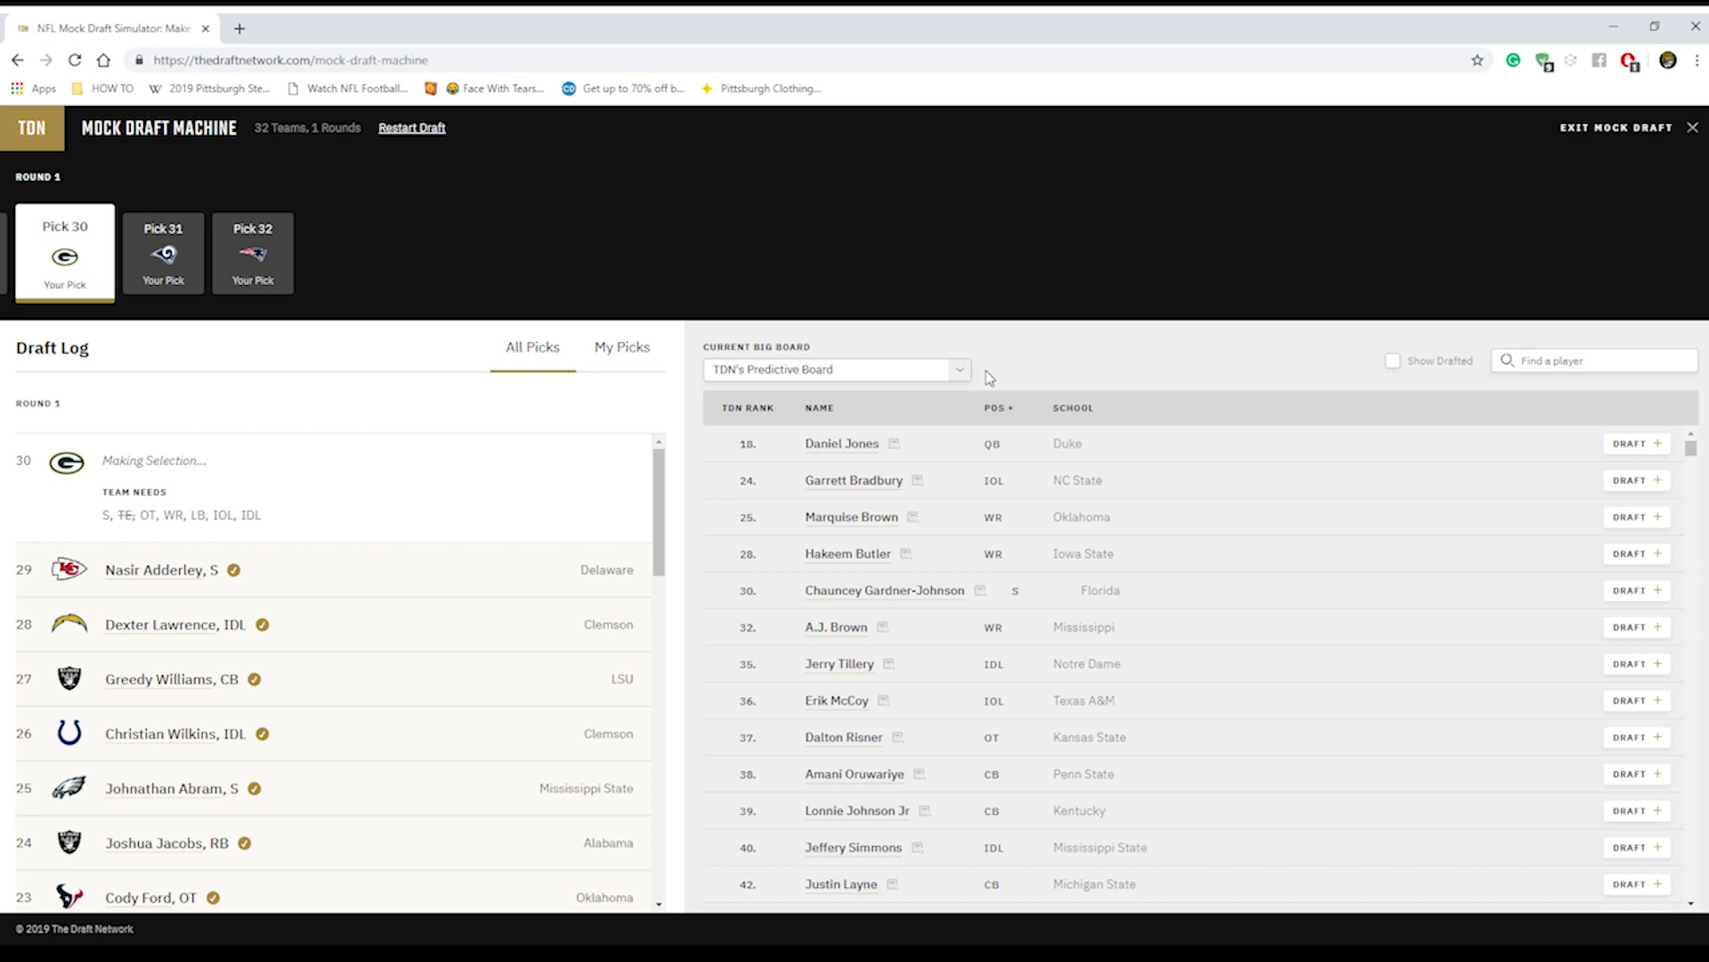
Review wide receiver A.J. Brown's player profile and draft him for the Green Bay Packers with pick 30
click(857, 630)
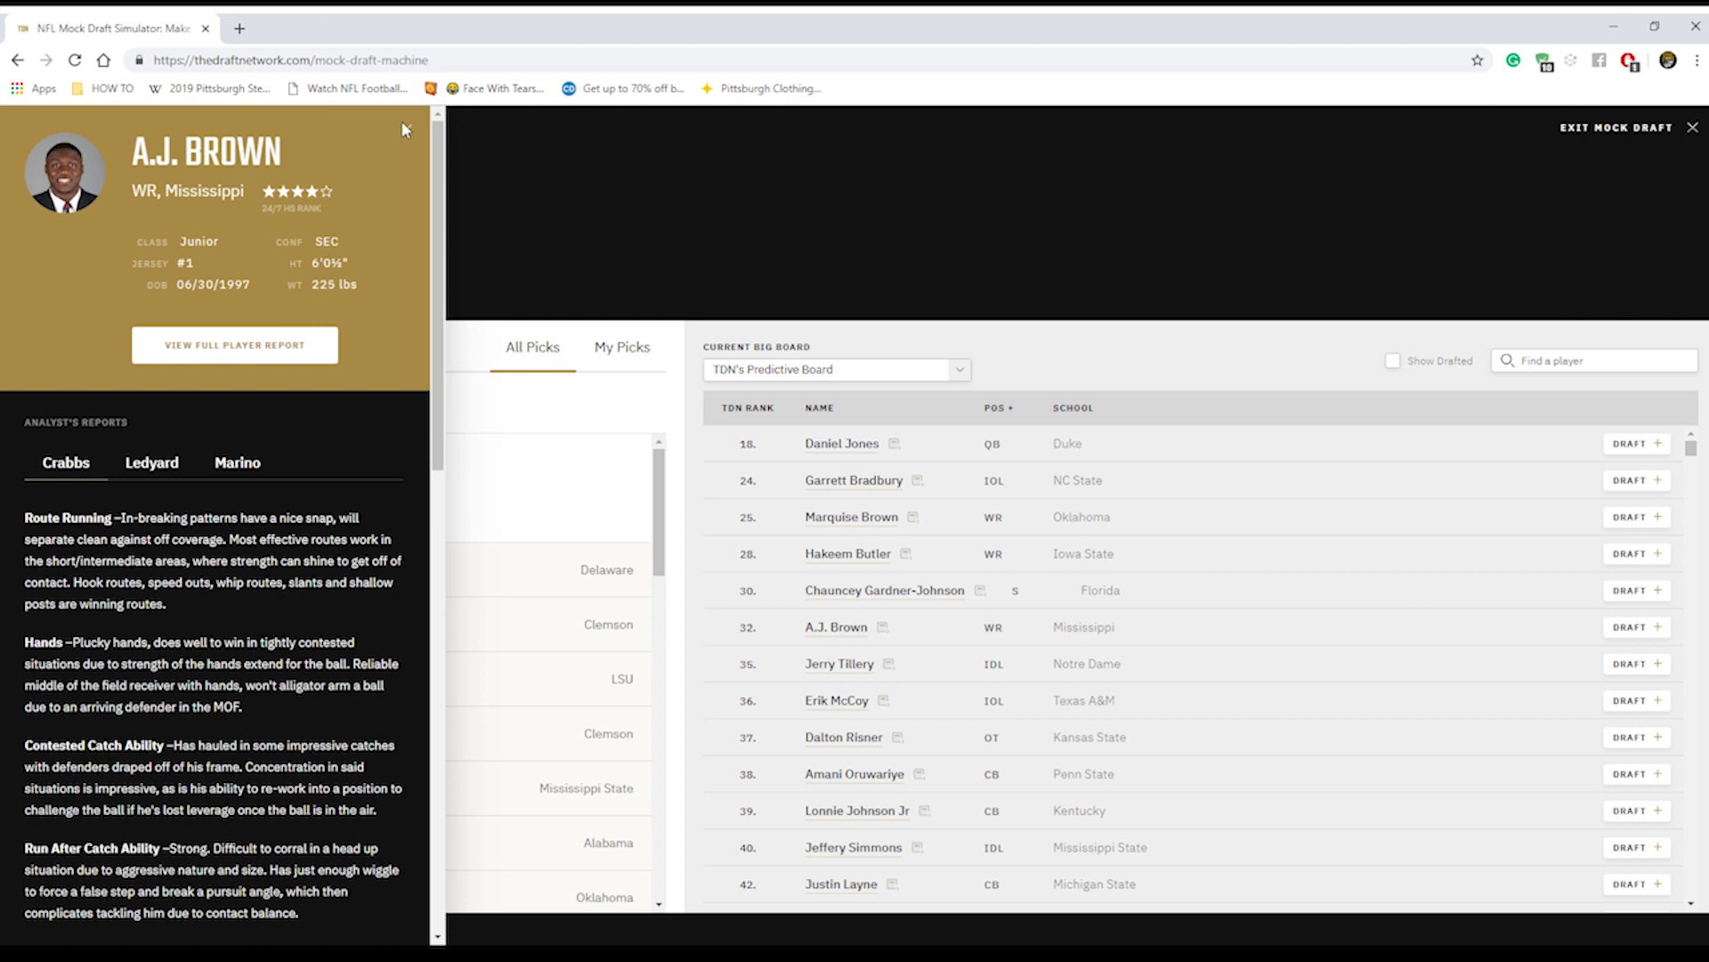
click(405, 127)
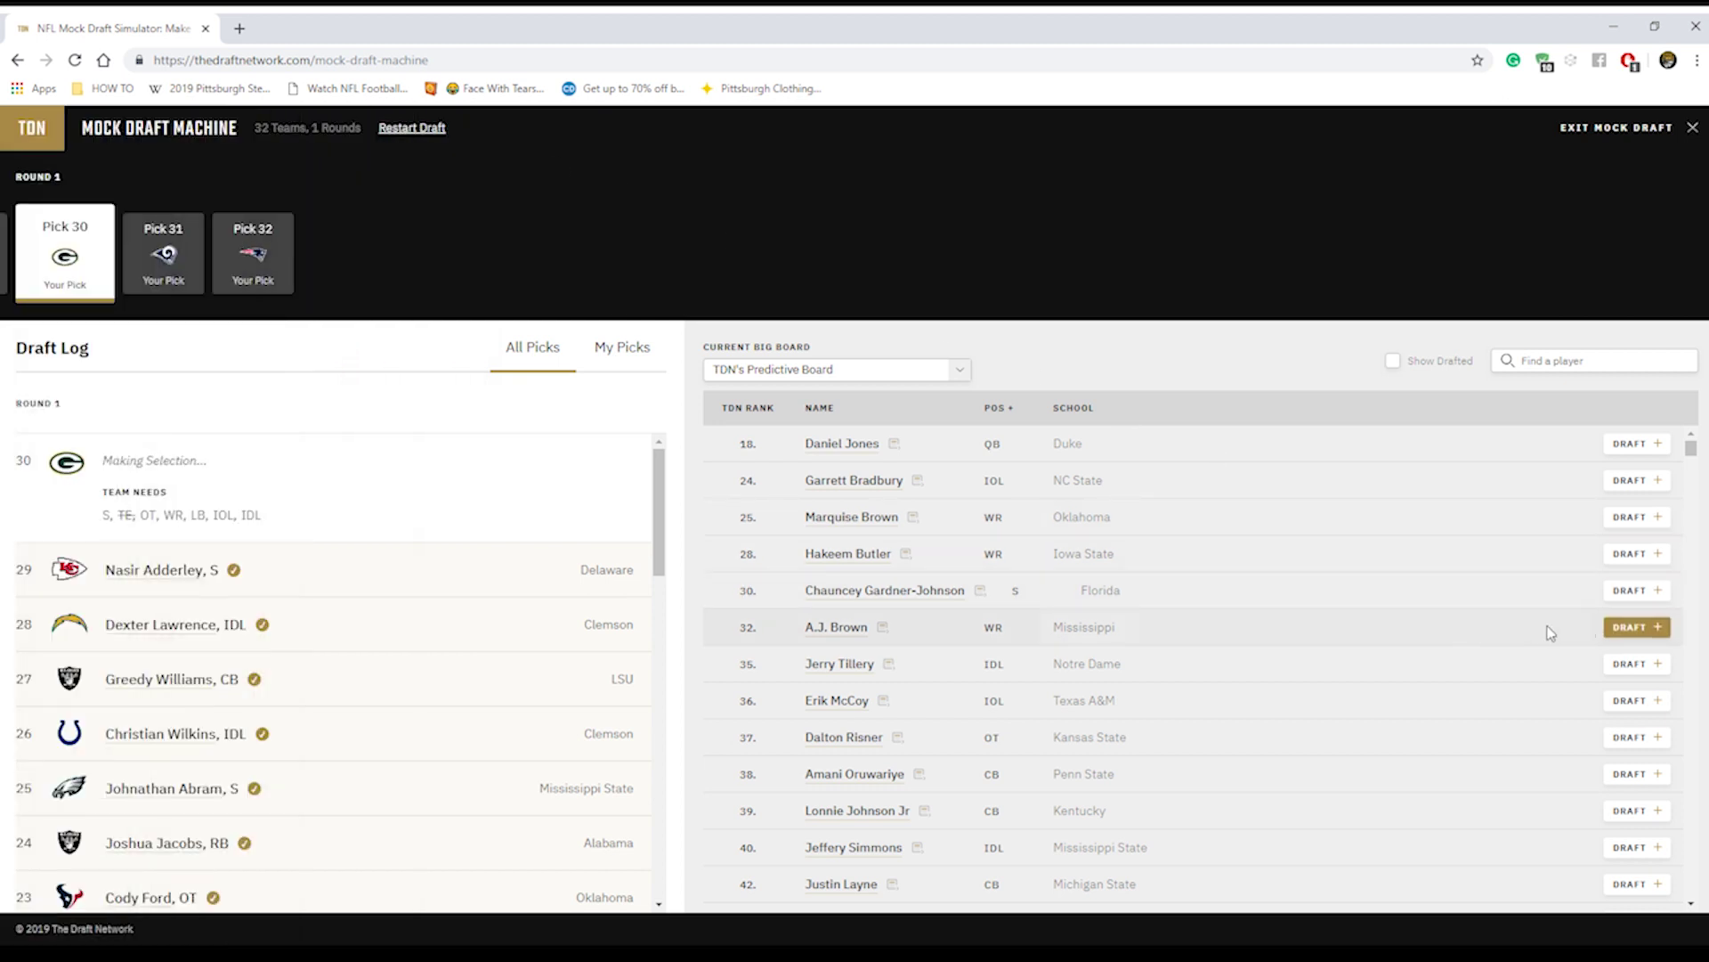
click(1611, 628)
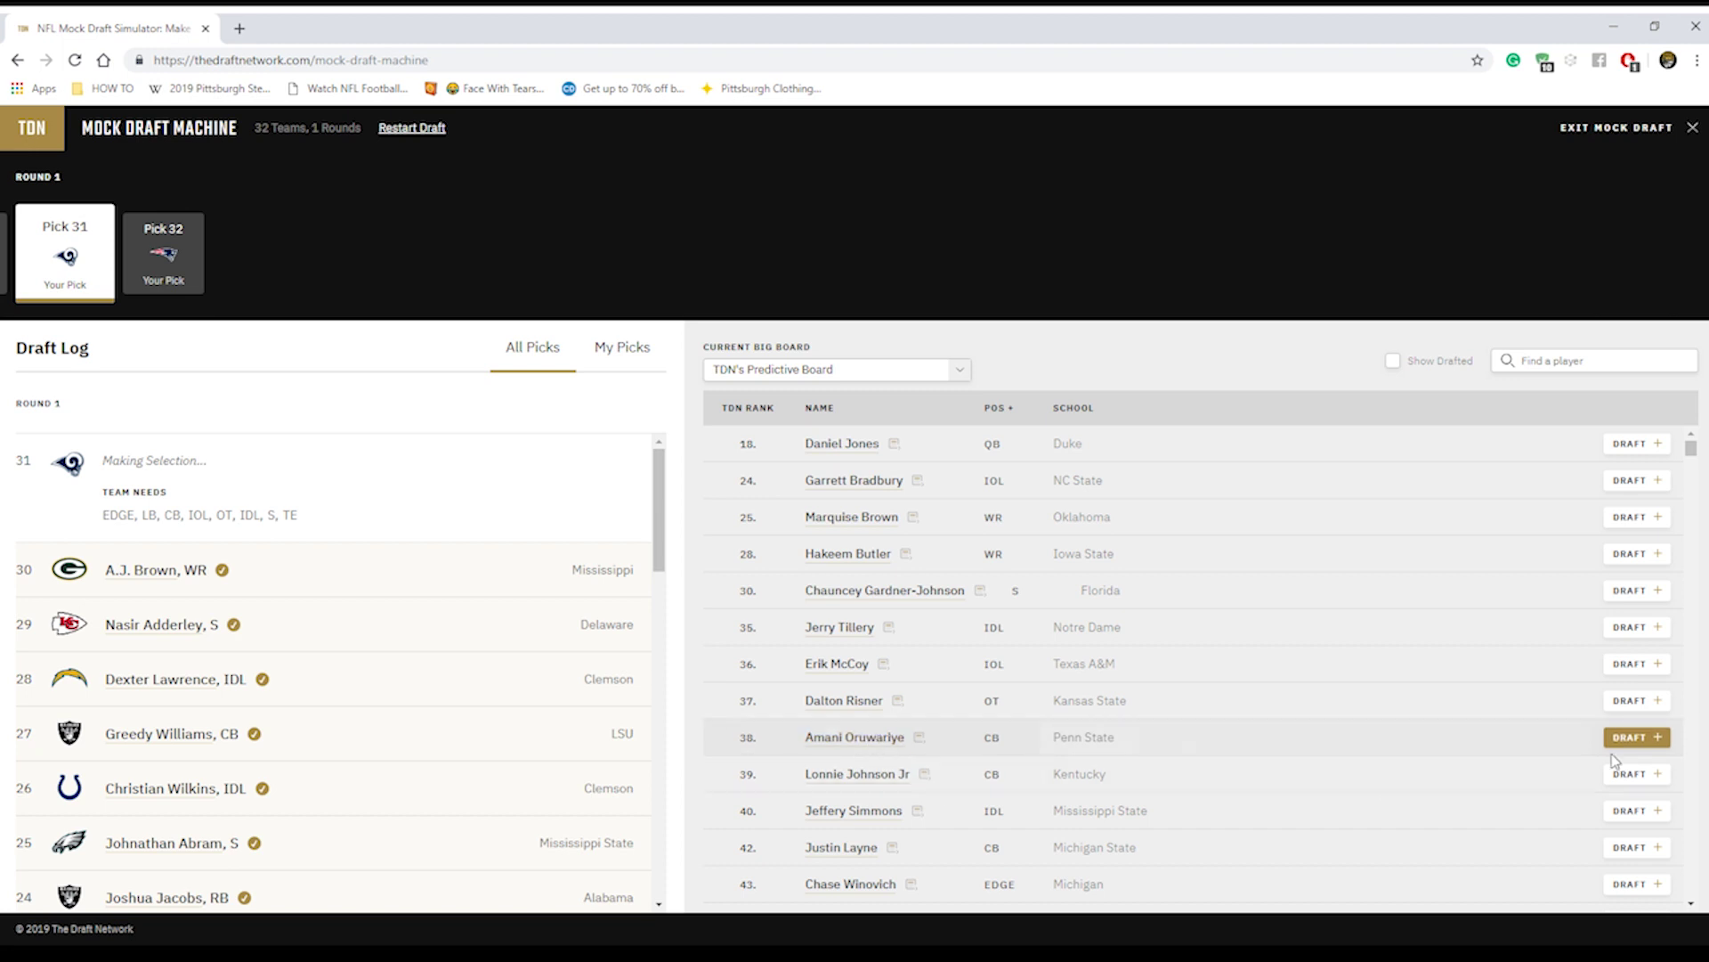
Draft Amani Oruwariye for the Los Angeles Rams with pick 31 and Jerry Tillery for the New England Patriots with pick 32
click(1635, 737)
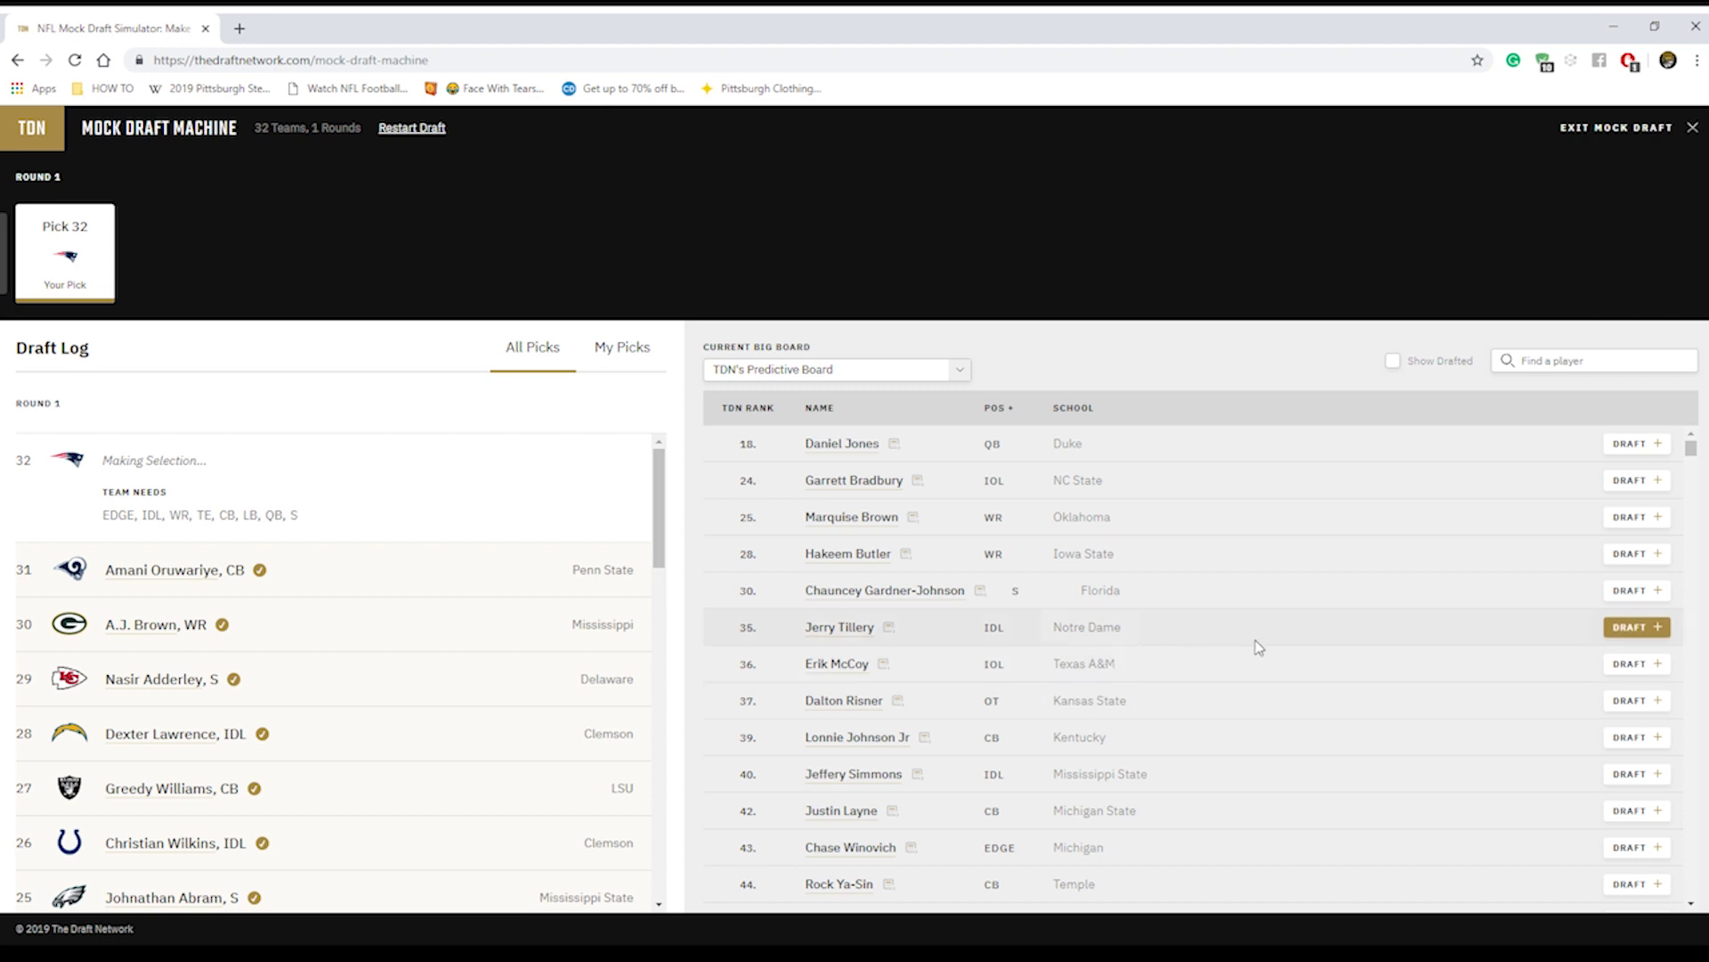
click(1633, 627)
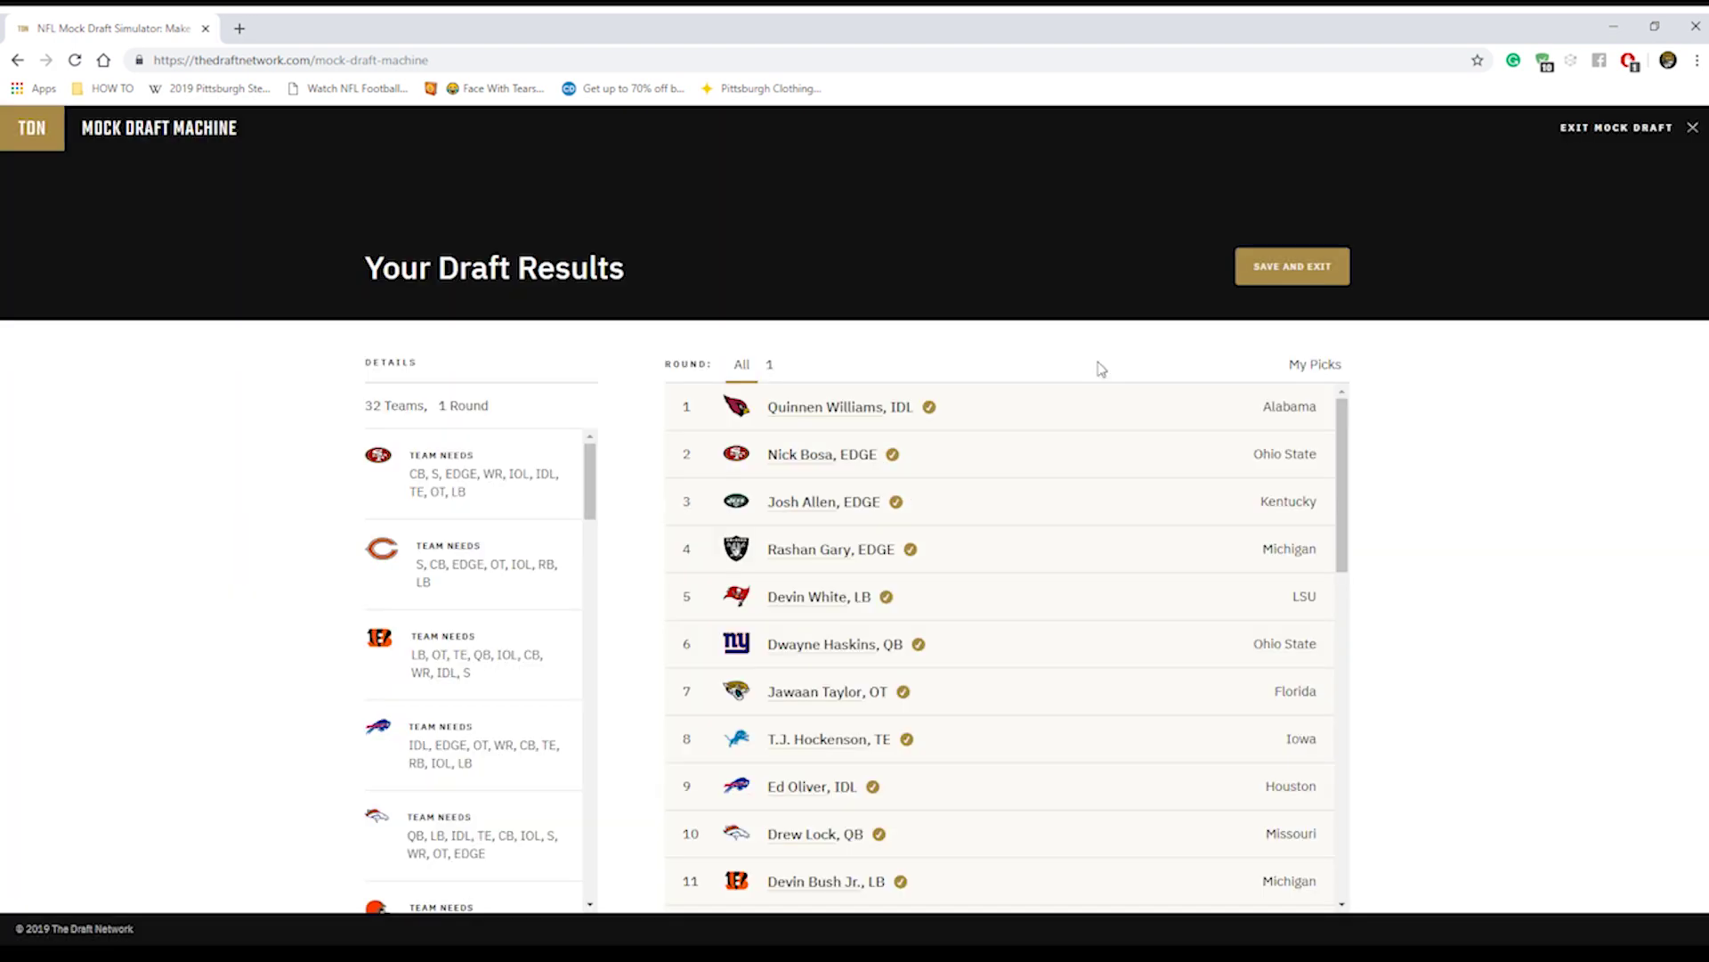
Review the completed draft results through to pick 32
scroll(942, 408, down, 8)
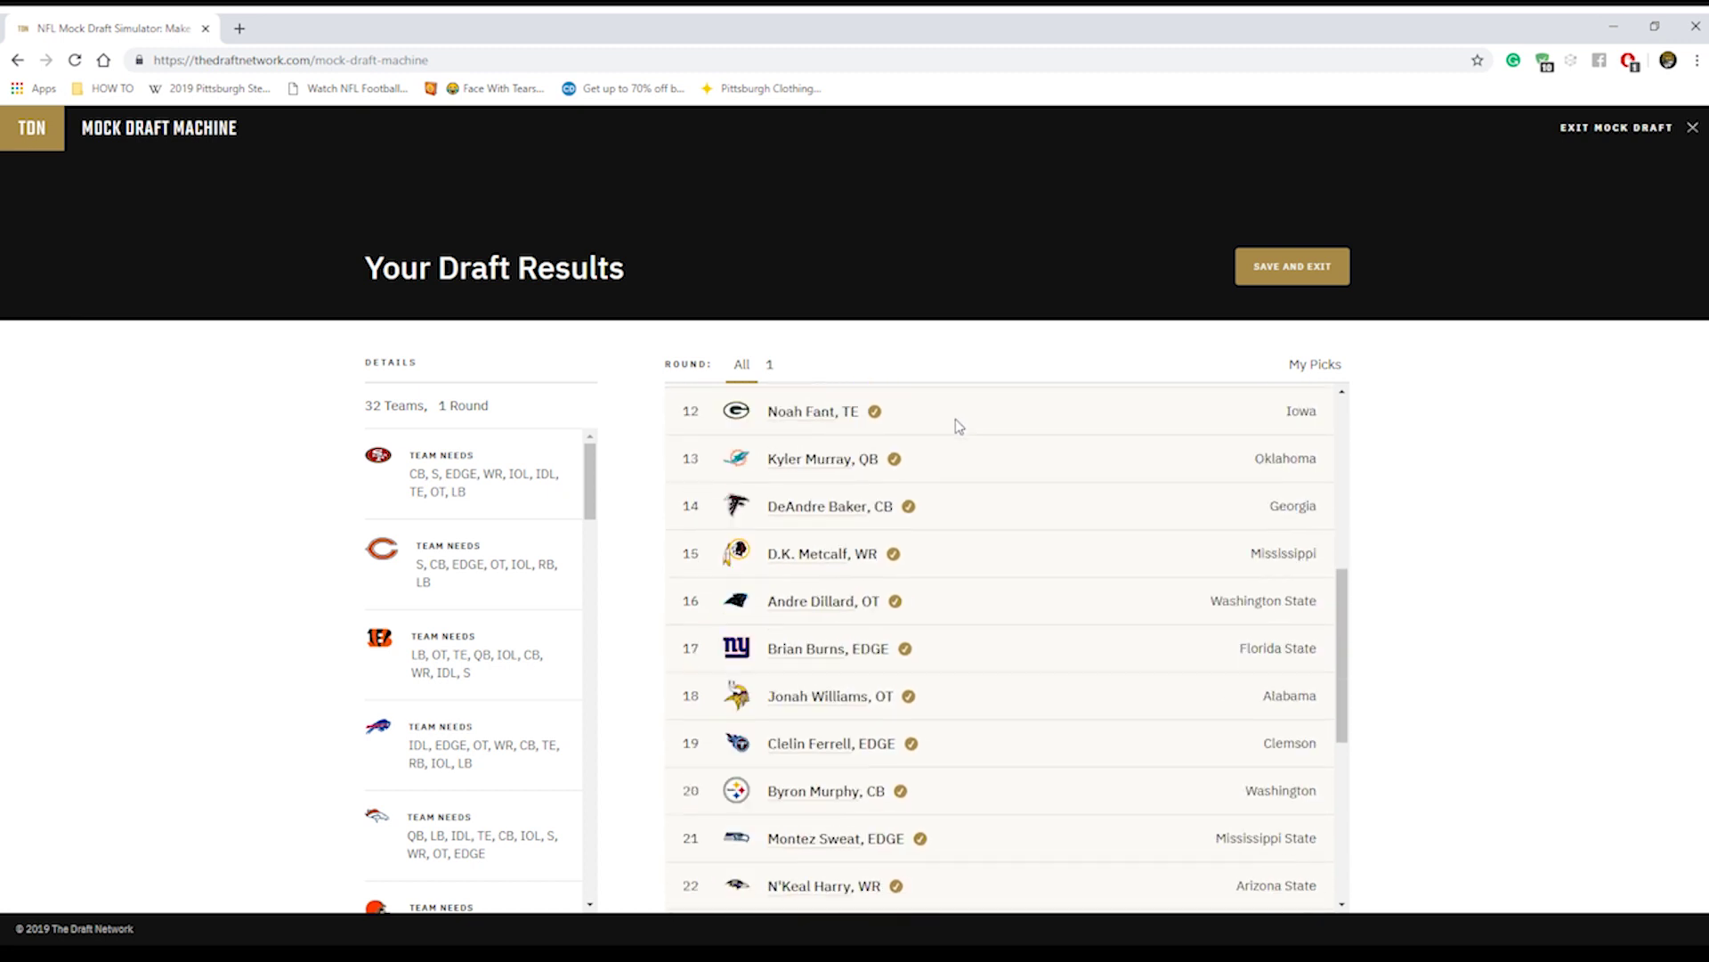
scroll(953, 507, down, 3)
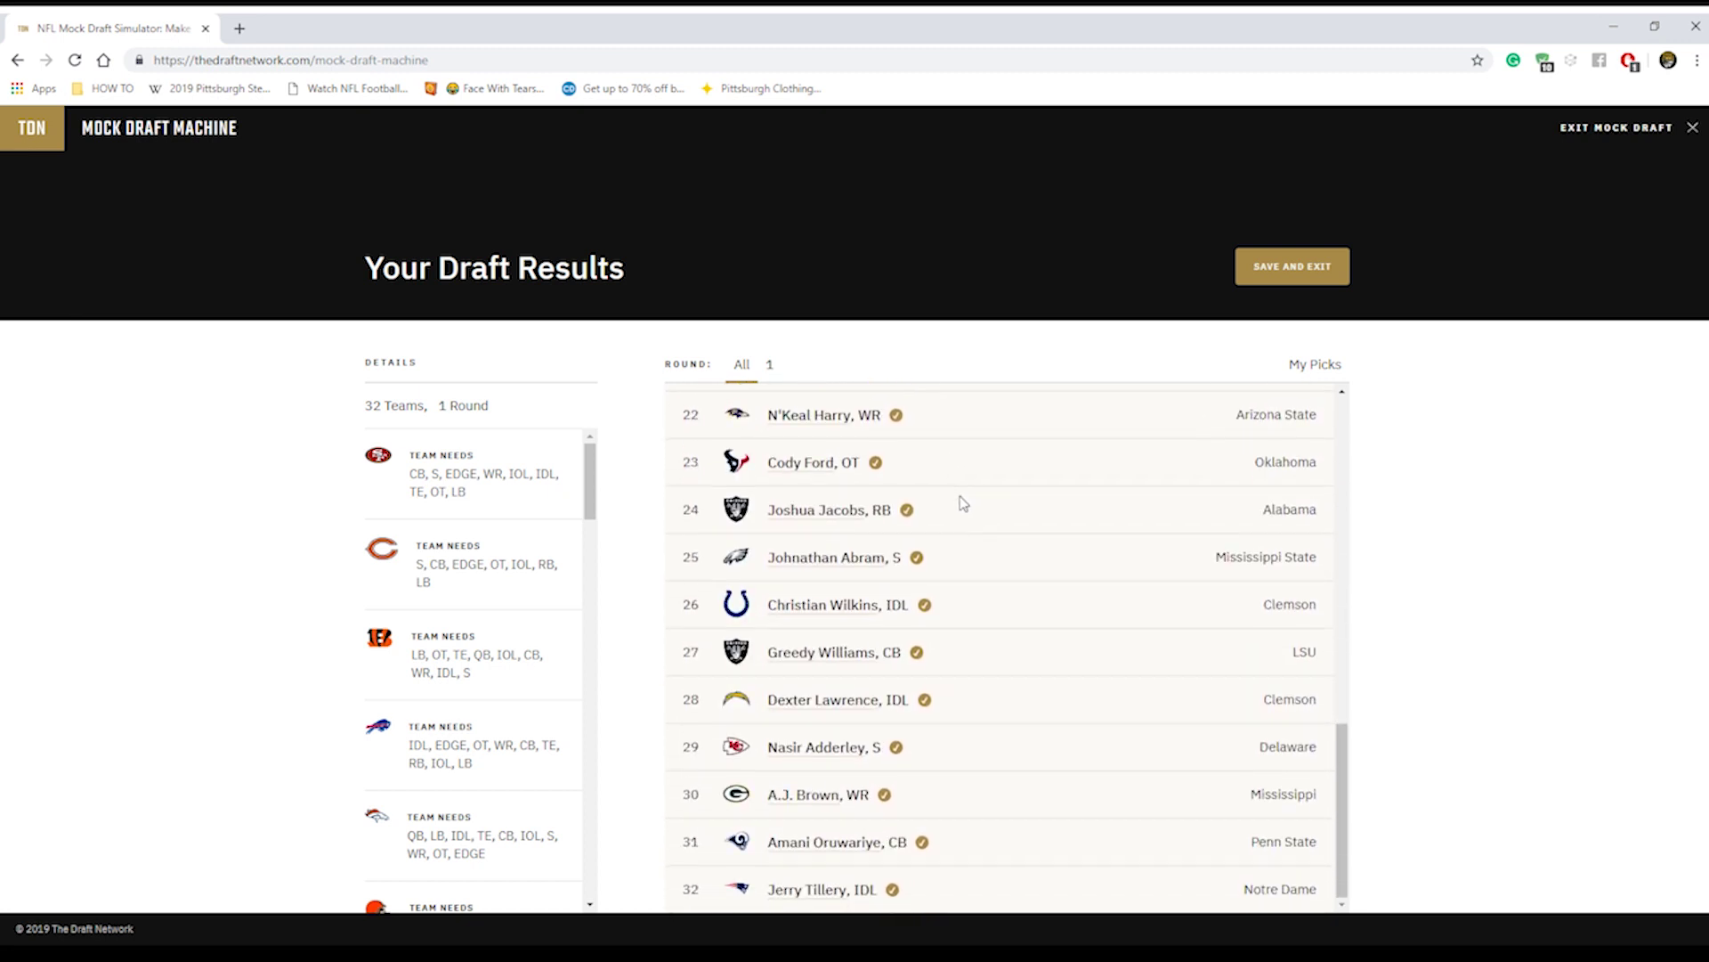